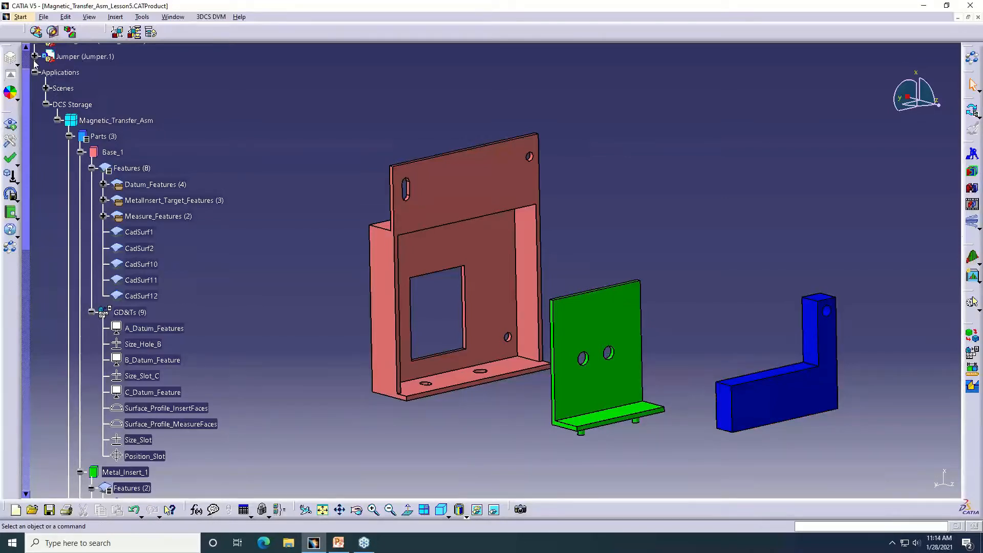
Examine the three parts and the features, GD&Ts, moves and measures stored under Magnetic_Transfer_Asm in the tree
{"action": "middle_click_drag", "start_coordinate": [417, 167], "coordinate": [412, 165]}
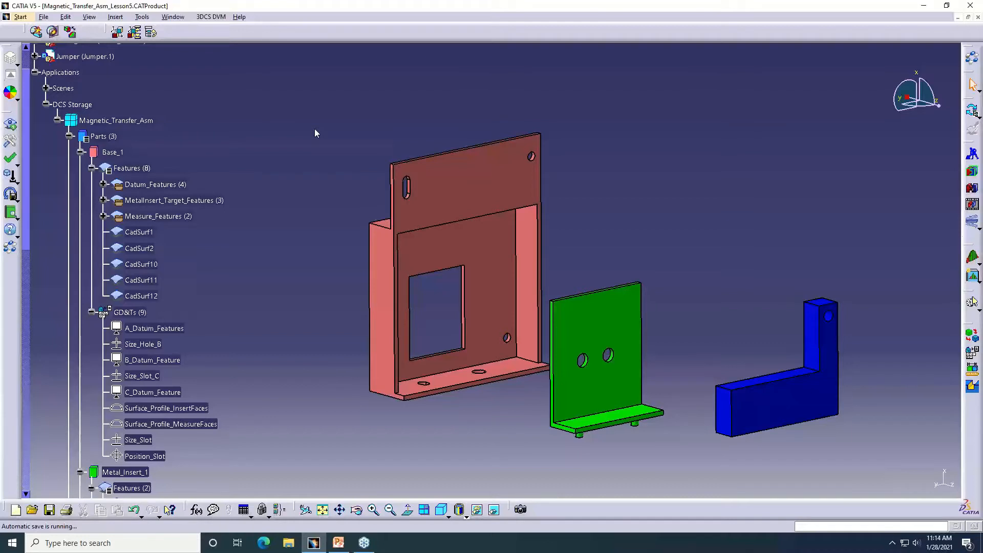
{"action": "middle_click_drag", "start_coordinate": [351, 166], "coordinate": [347, 146]}
{"action": "left_click", "coordinate": [351, 166]}
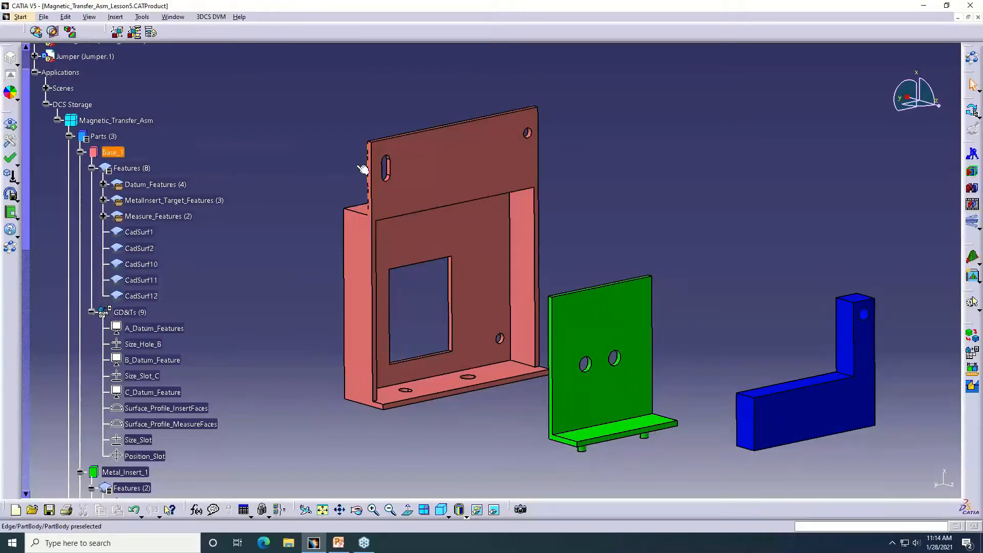
{"action": "scroll", "coordinate": [380, 168], "scroll_direction": "up", "scroll_amount": 1}
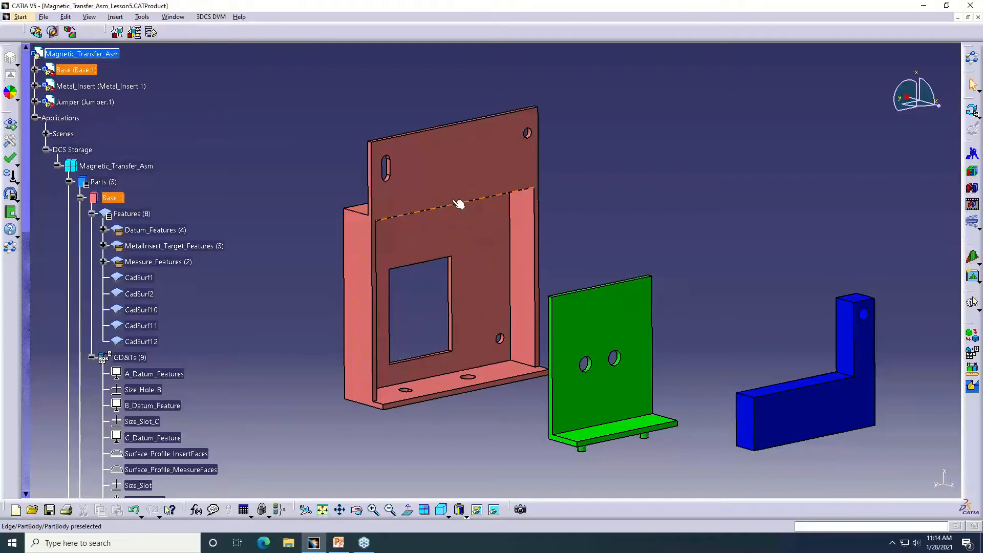
{"action": "scroll", "coordinate": [89, 296], "scroll_direction": "down", "scroll_amount": 4}
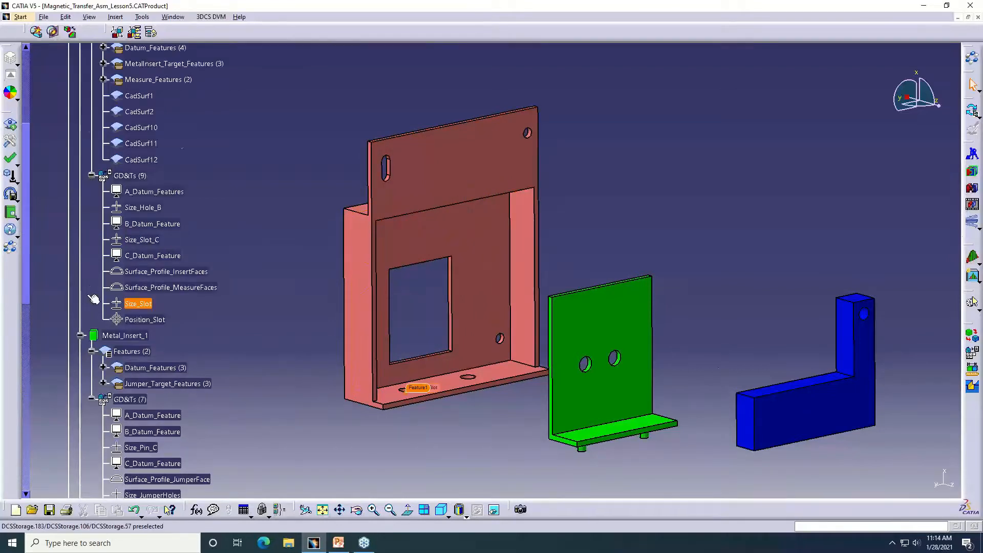
{"action": "scroll", "coordinate": [94, 299], "scroll_direction": "down", "scroll_amount": 1}
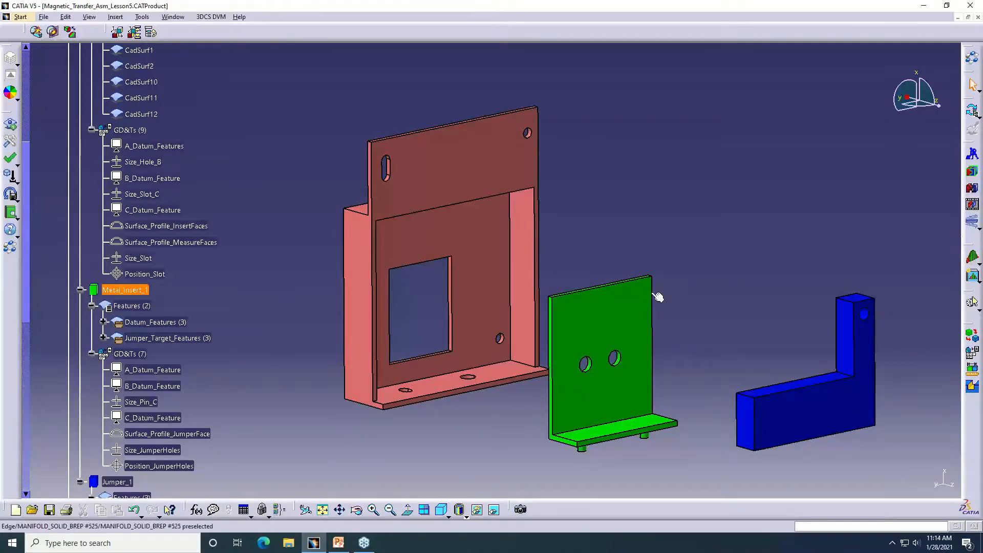
{"action": "scroll", "coordinate": [185, 274], "scroll_direction": "down", "scroll_amount": 10}
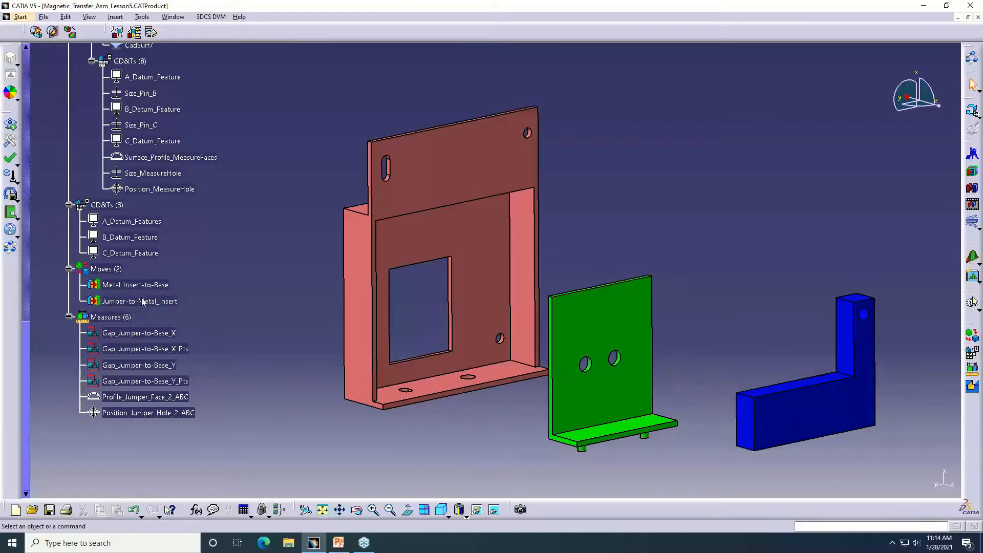
Open the assembly's move list and review the part features and GD&Ts in the tree alongside it
{"action": "left_click", "coordinate": [973, 337]}
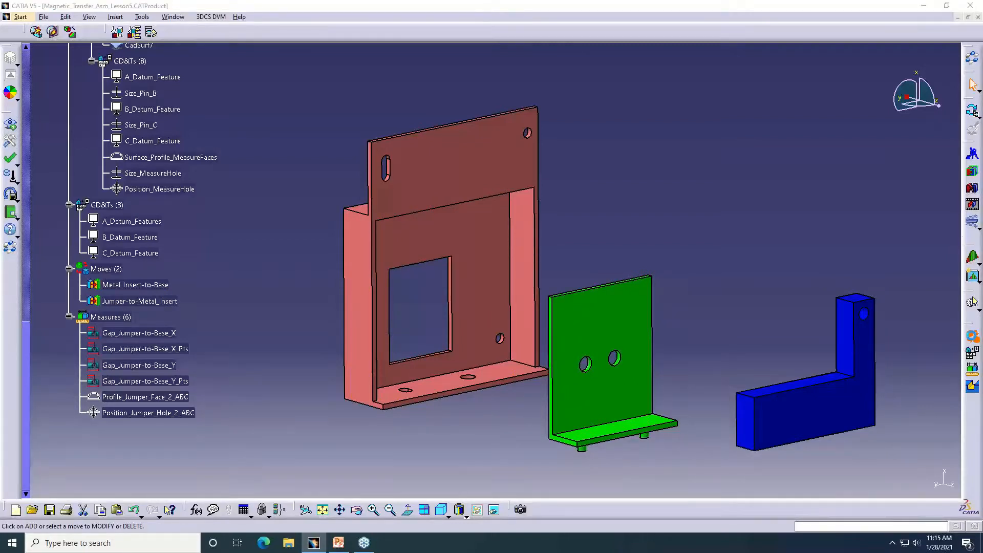
{"action": "middle_click_drag", "start_coordinate": [566, 190], "coordinate": [470, 123]}
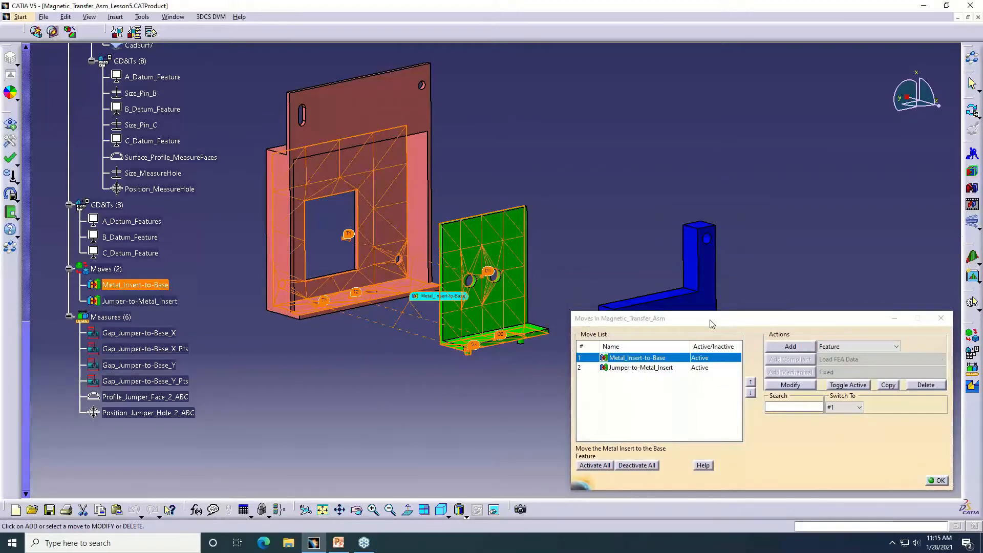
{"action": "scroll", "coordinate": [179, 267], "scroll_direction": "up", "scroll_amount": 1}
{"action": "scroll", "coordinate": [178, 266], "scroll_direction": "up", "scroll_amount": 10}
{"action": "scroll", "coordinate": [175, 264], "scroll_direction": "up", "scroll_amount": 1}
{"action": "scroll", "coordinate": [174, 263], "scroll_direction": "down", "scroll_amount": 7}
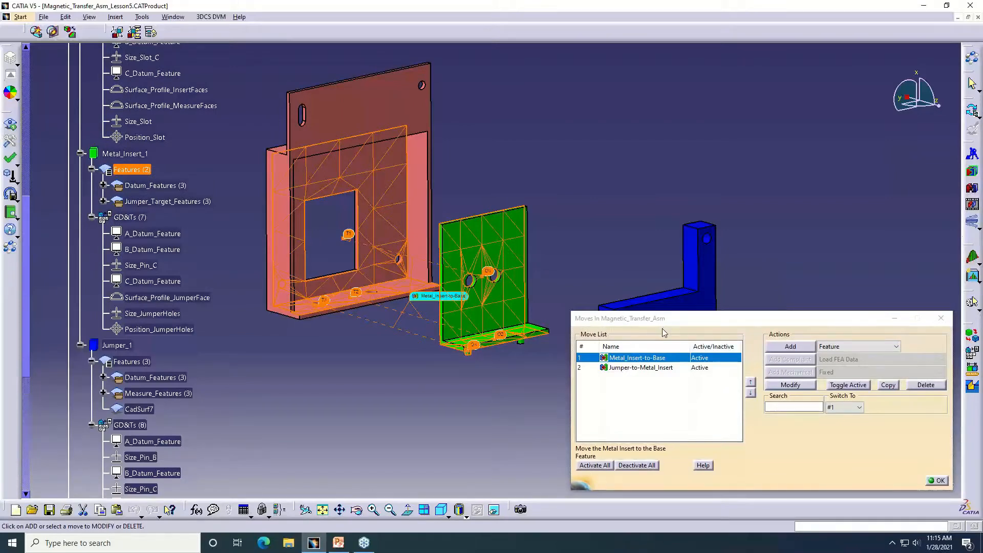
{"action": "scroll", "coordinate": [299, 336], "scroll_direction": "down", "scroll_amount": 3}
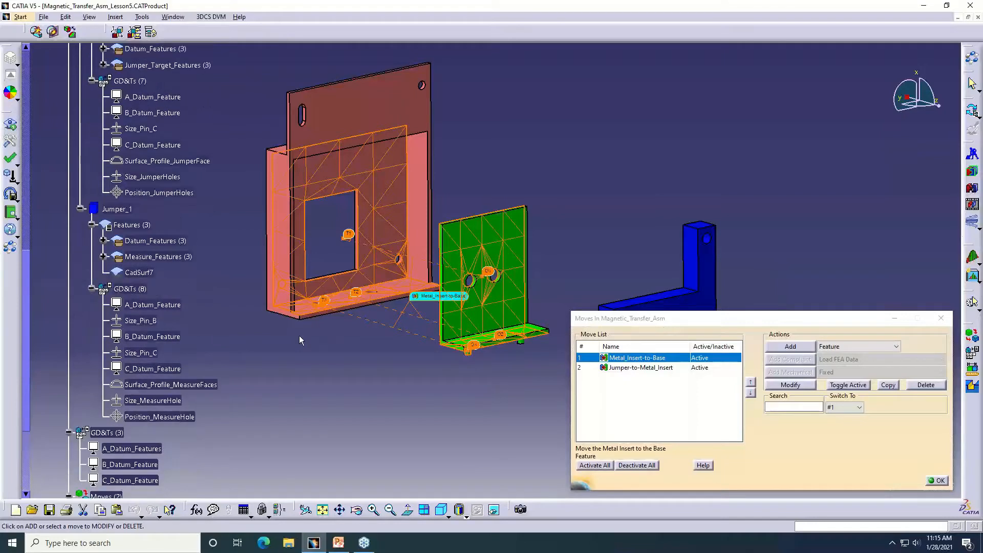
{"action": "scroll", "coordinate": [299, 336], "scroll_direction": "down", "scroll_amount": 5}
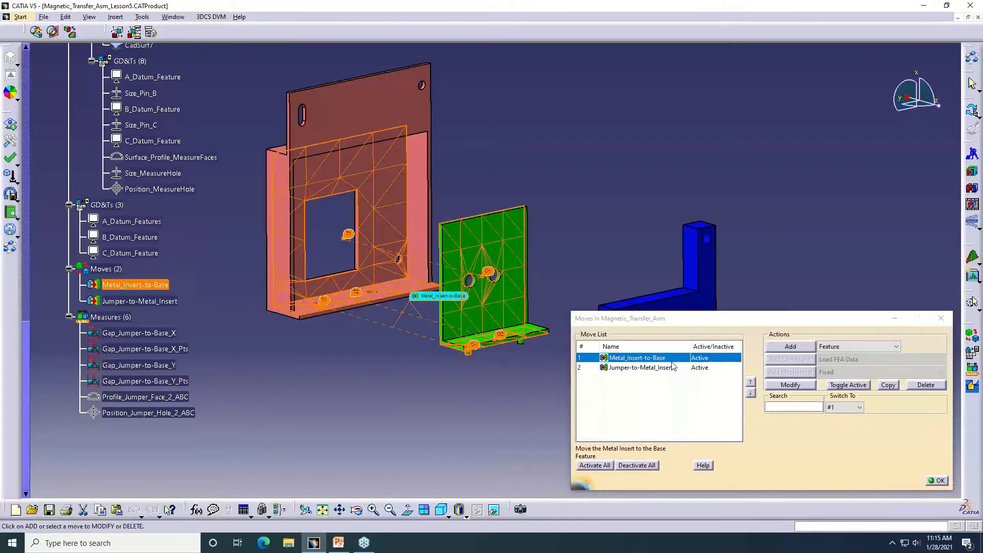
Check the available move types and inspect the Metal_Insert-to-Base move's object and target features, leaving the definition and the move list closed
{"action": "left_click", "coordinate": [896, 348]}
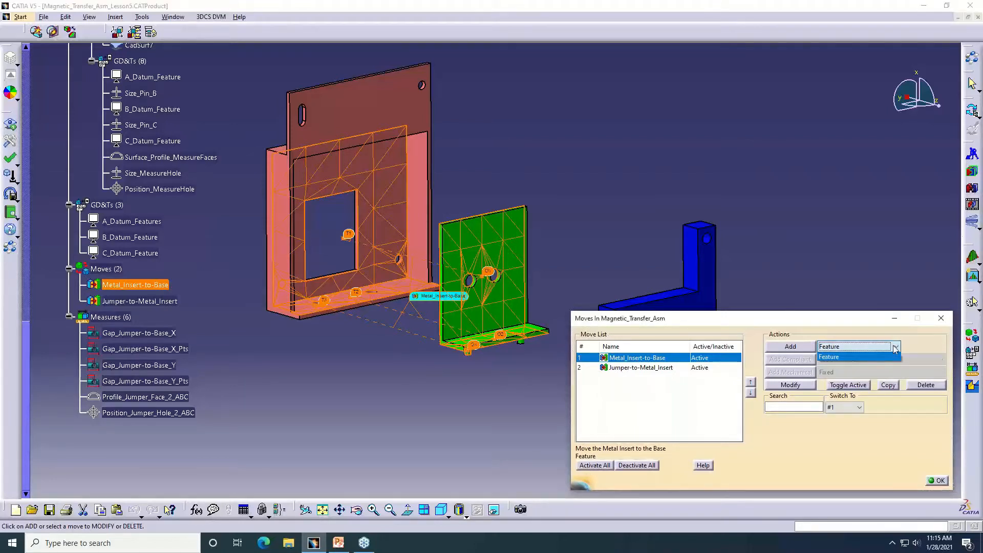
{"action": "left_click", "coordinate": [895, 355]}
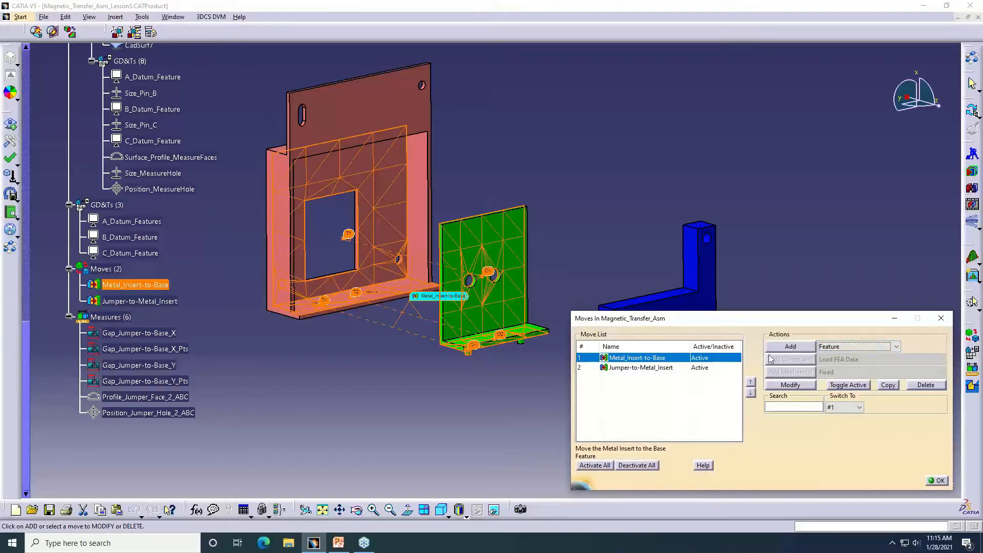
{"action": "double_click", "coordinate": [652, 359]}
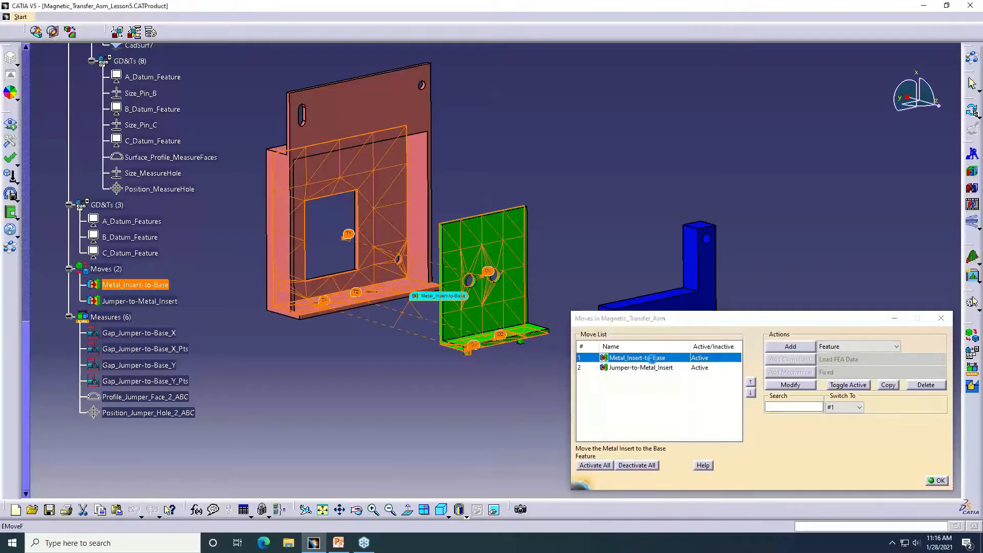
{"action": "middle_click_drag", "start_coordinate": [572, 254], "coordinate": [460, 276]}
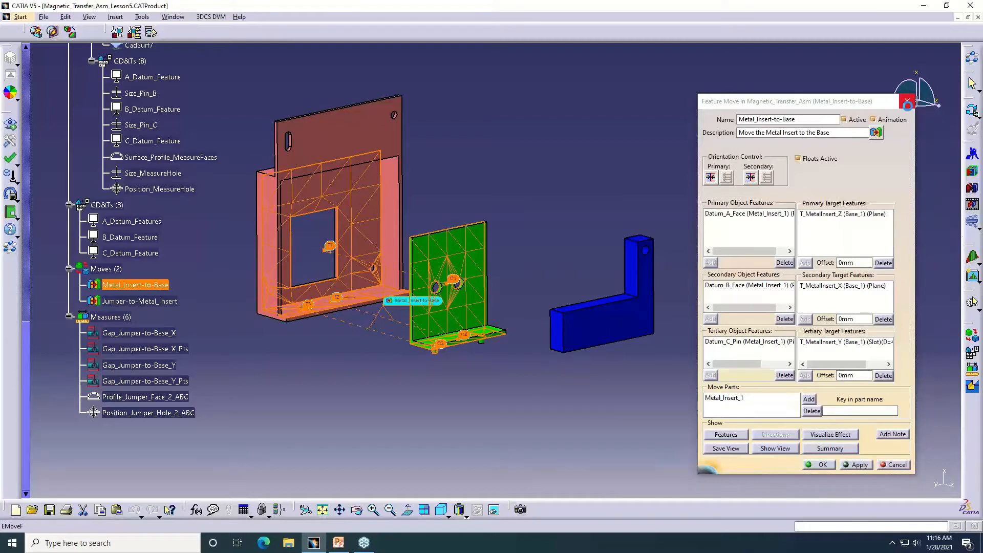
{"action": "left_click", "coordinate": [907, 104]}
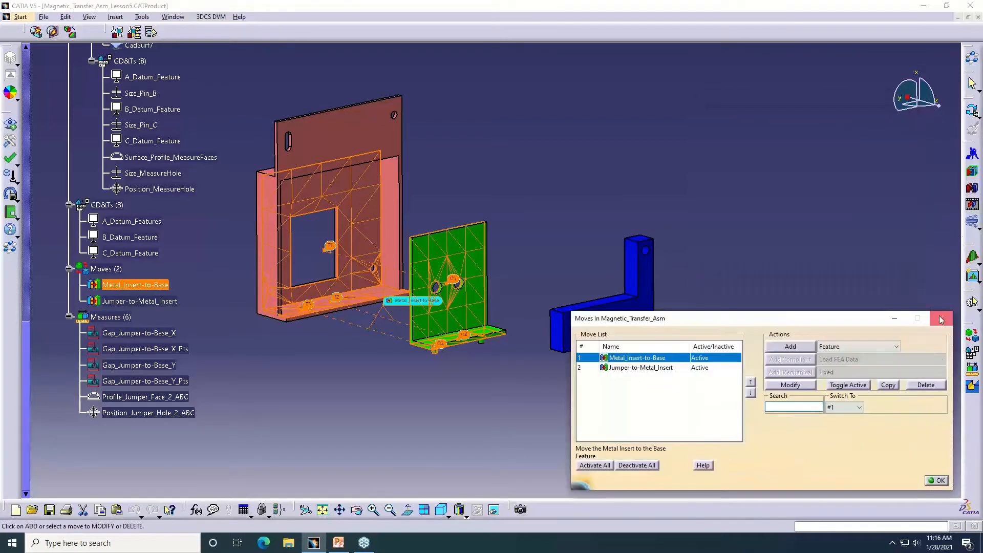
{"action": "left_click", "coordinate": [941, 320]}
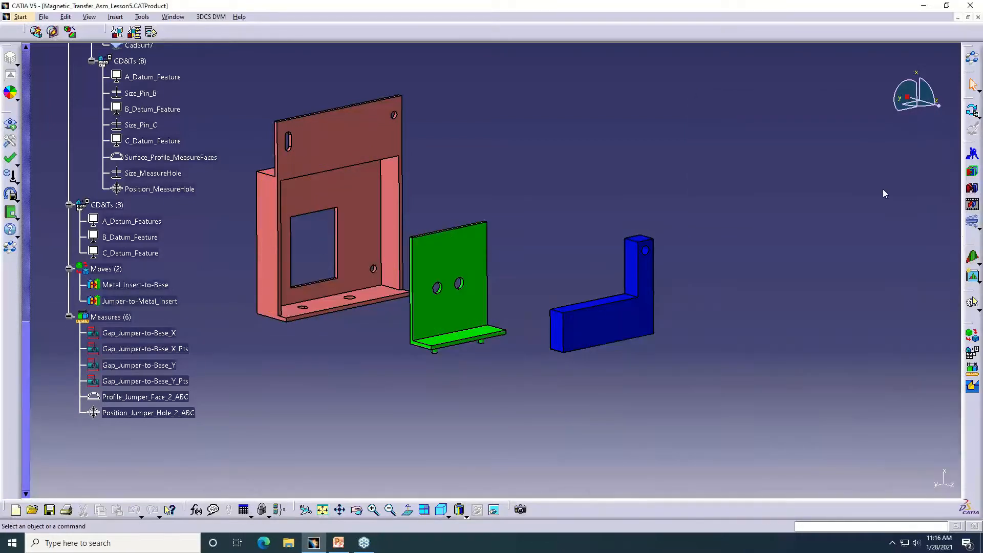
Animate the Metal_Insert-to-Base and Jumper-to-Metal_Insert moves to assemble the parts, viewing the assembly from the front
{"action": "left_click", "coordinate": [972, 206]}
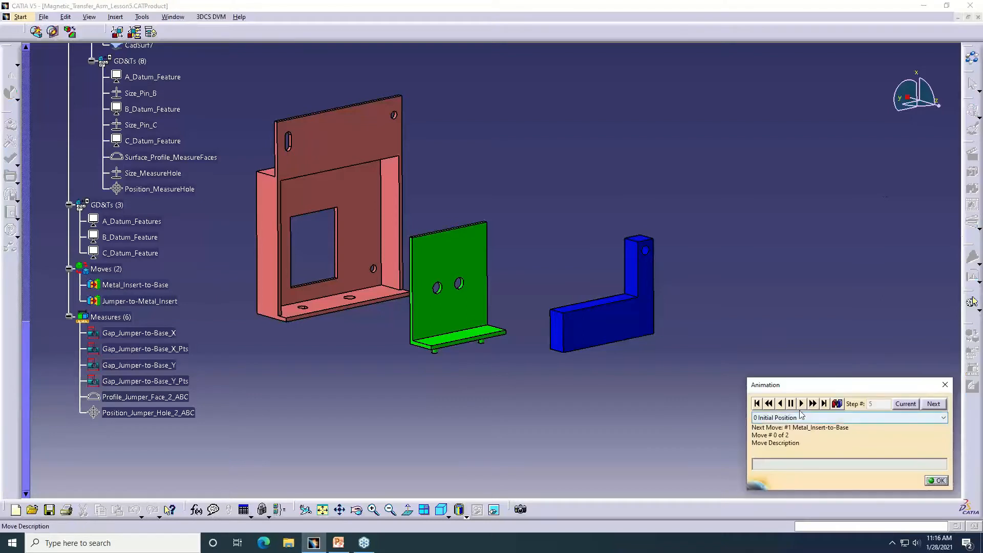
{"action": "left_click", "coordinate": [814, 404]}
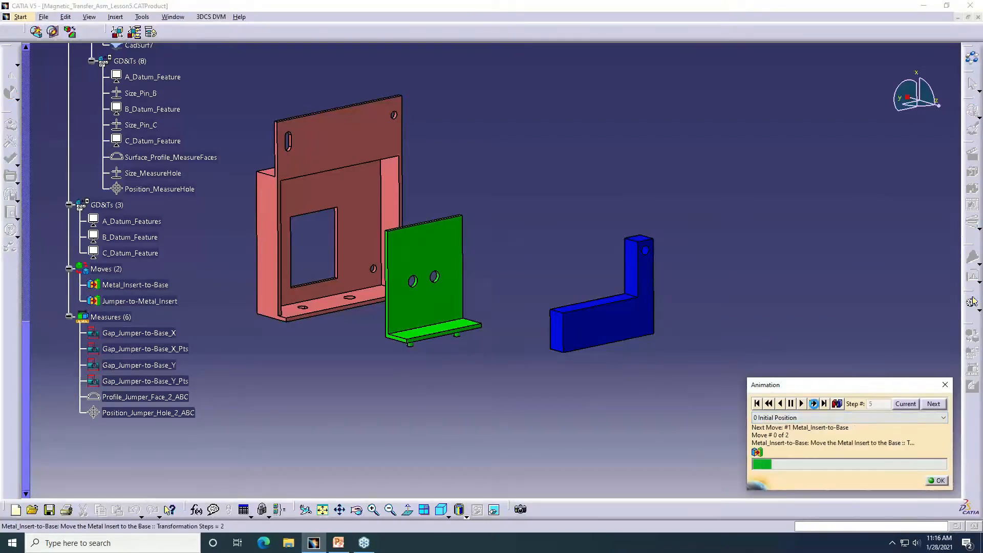
{"action": "left_click", "coordinate": [814, 405]}
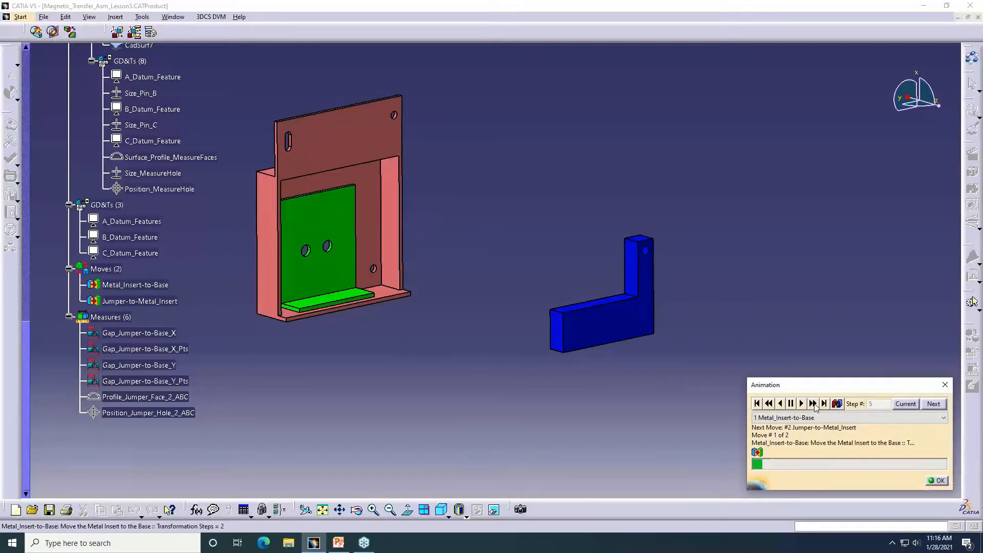
{"action": "middle_click_drag", "start_coordinate": [349, 213], "coordinate": [401, 254]}
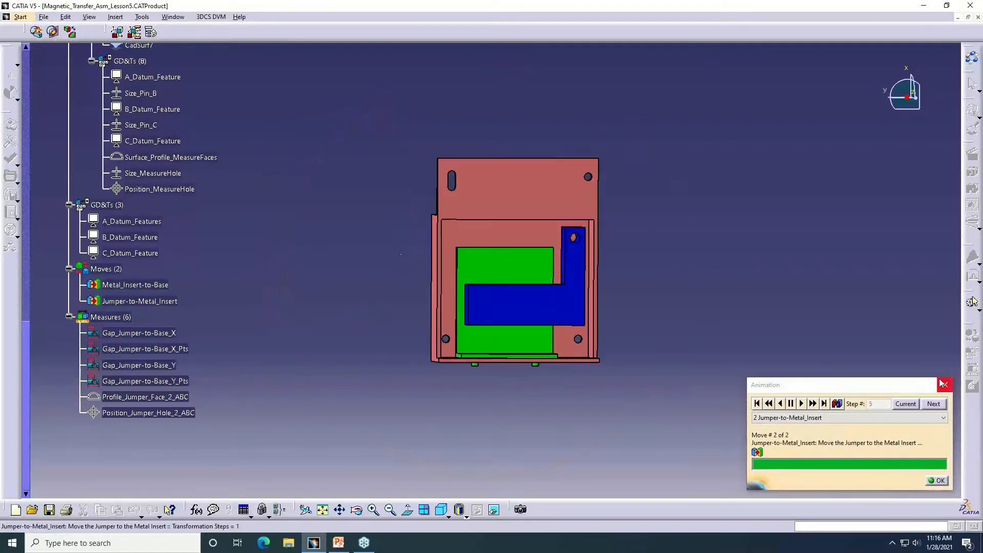
{"action": "left_click", "coordinate": [944, 385]}
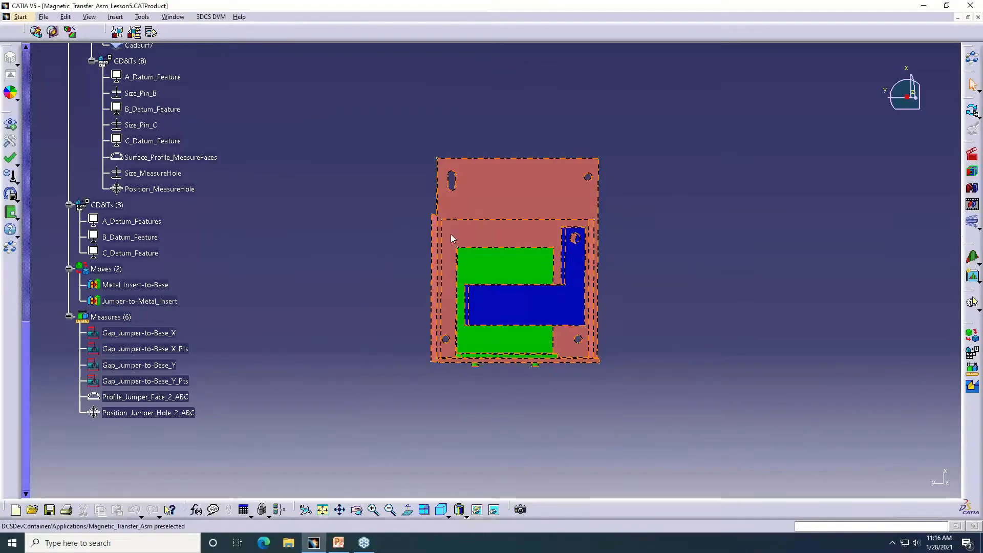
{"action": "middle_click_drag", "start_coordinate": [452, 239], "coordinate": [409, 220]}
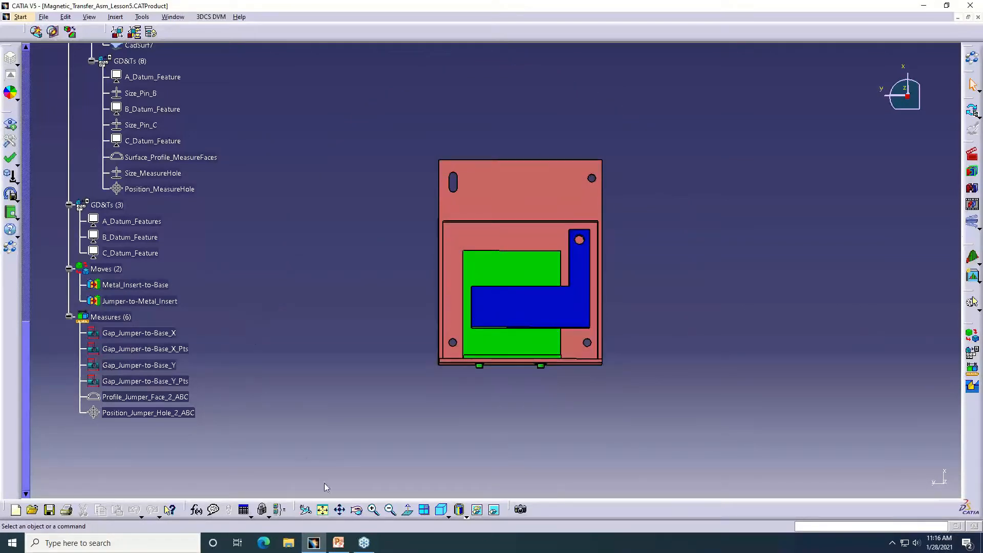
Switch to the PowerPoint presentation and show the Model Goals slide to examine the gap, profile and position requirements
{"action": "left_click", "coordinate": [340, 544]}
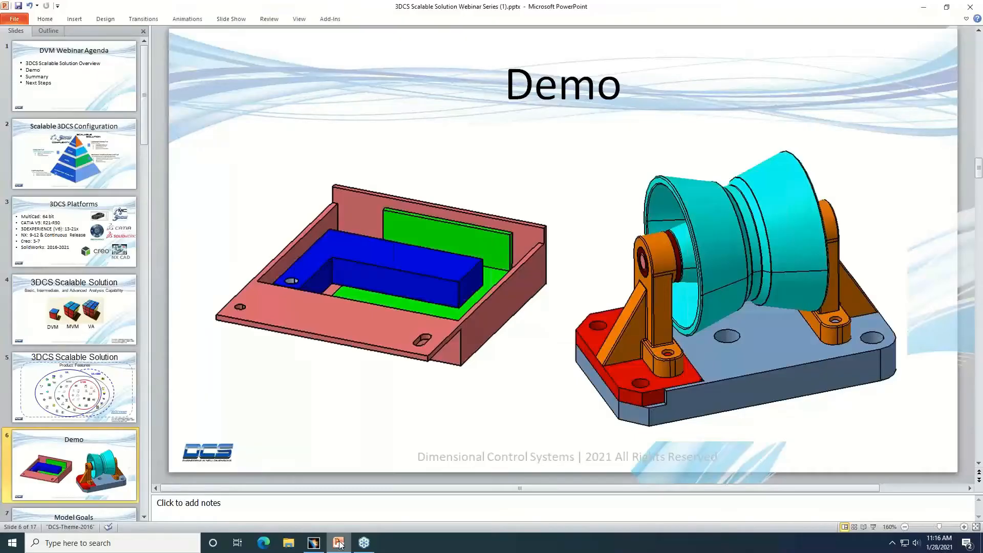
{"action": "scroll", "coordinate": [107, 451], "scroll_direction": "down", "scroll_amount": 1}
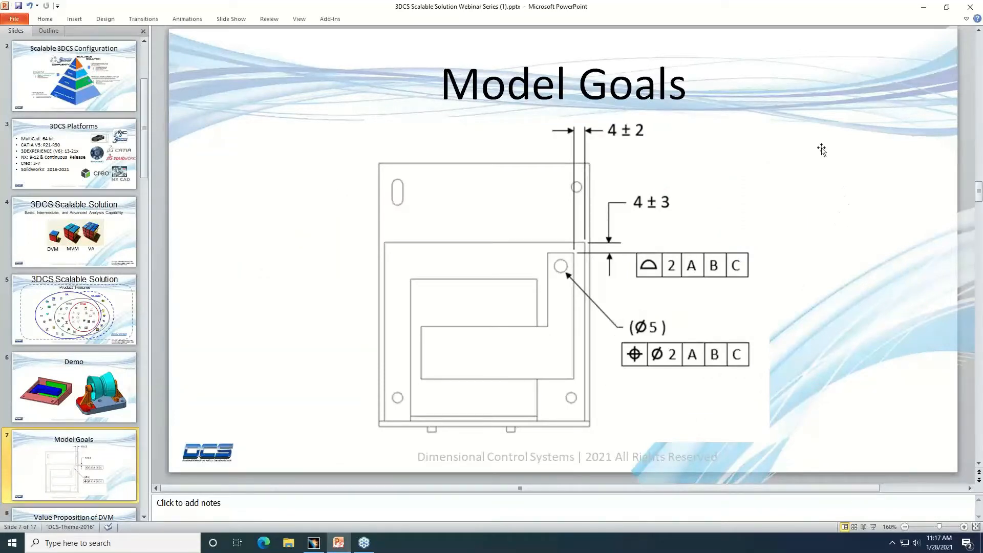
{"action": "left_click", "coordinate": [503, 287]}
{"action": "left_click", "coordinate": [888, 240]}
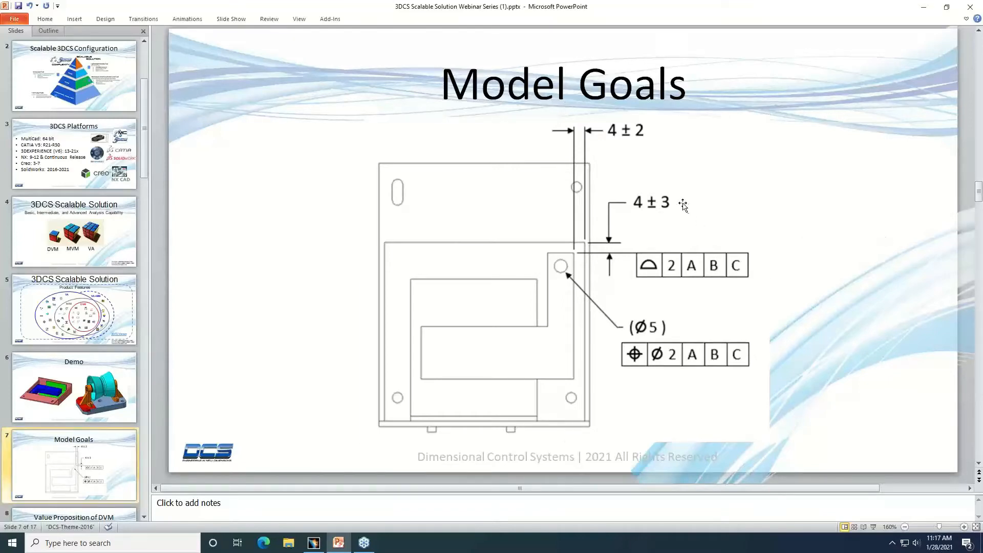
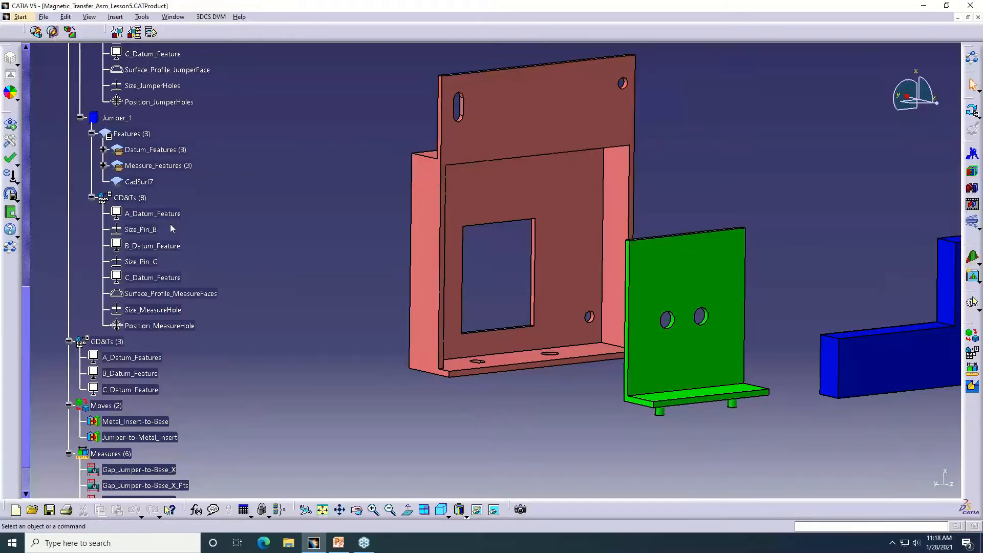
Display the 3DCS mesh on the parts and compare the Base's lower flange with the mesh shown and hidden, leaving it shown
{"action": "scroll", "coordinate": [170, 224], "scroll_direction": "up", "scroll_amount": 1}
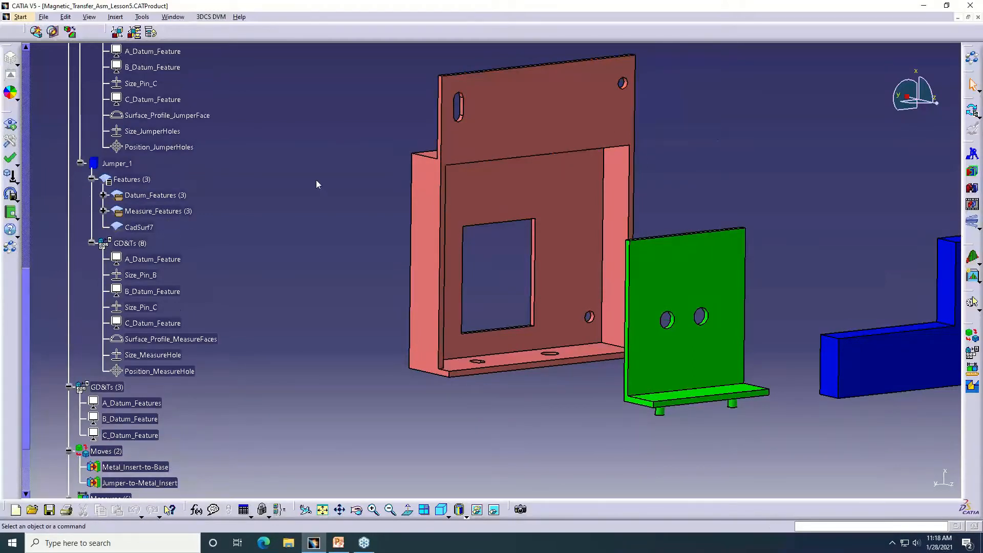
{"action": "mouse_move", "coordinate": [334, 201]}
{"action": "middle_mouse_down"}
{"action": "mouse_move", "coordinate": [308, 210]}
{"action": "mouse_move", "coordinate": [333, 187]}
{"action": "middle_mouse_up"}
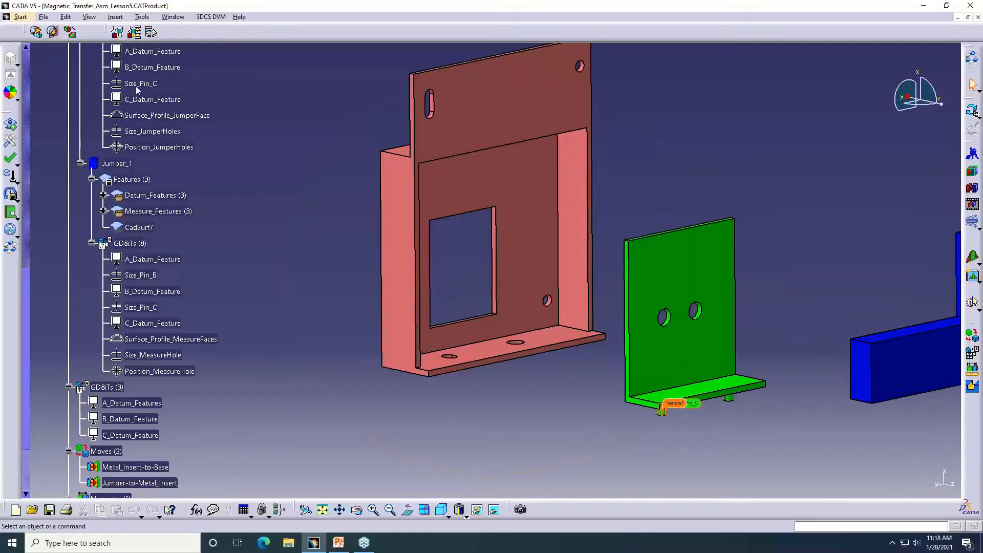
{"action": "left_click", "coordinate": [973, 303]}
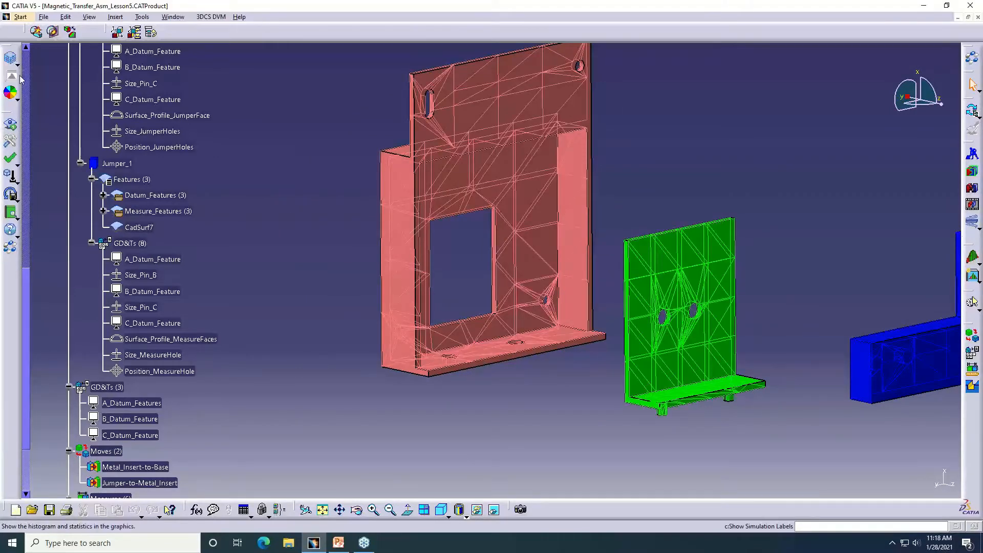
{"action": "middle_click", "coordinate": [427, 380]}
{"action": "middle_click_drag", "start_coordinate": [429, 384], "coordinate": [125, 159], "text": "ctrl"}
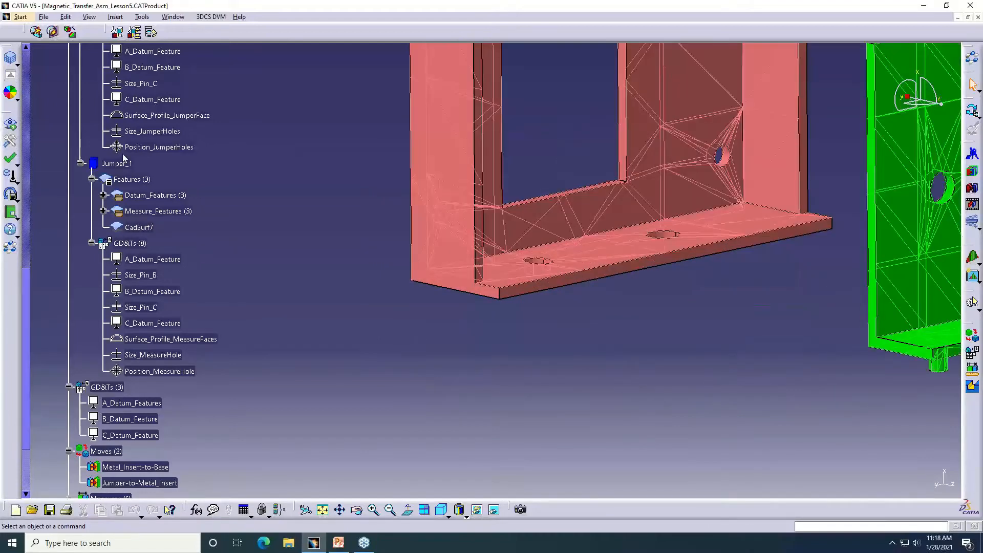
{"action": "left_click", "coordinate": [11, 59]}
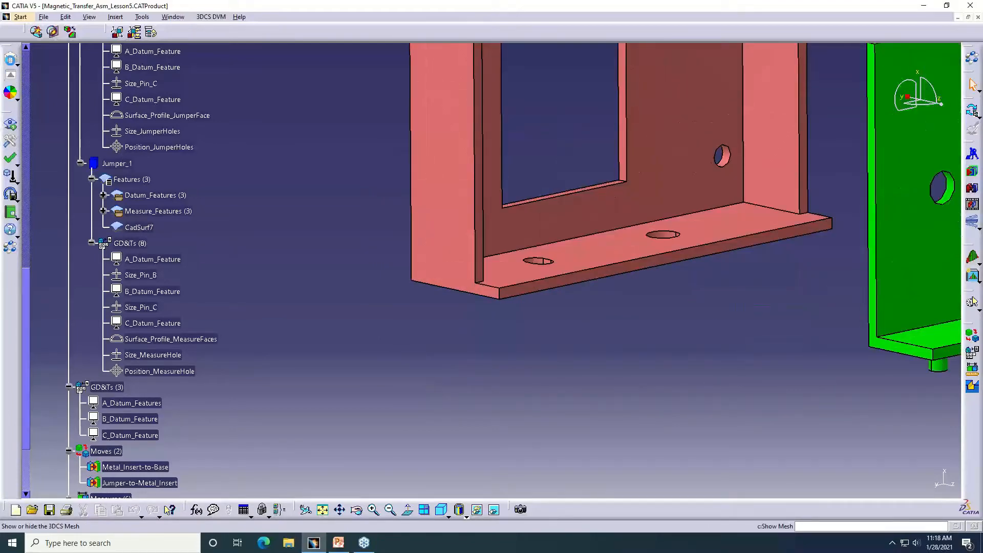
{"action": "left_click", "coordinate": [11, 58]}
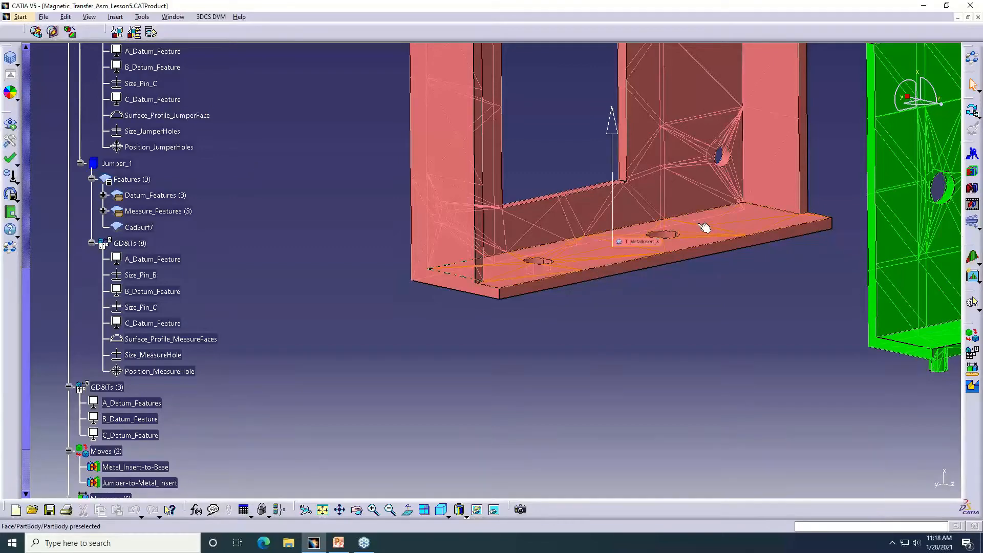
Run Deviate on the separated parts to examine the Base's lower flange corner and hole variation against the mesh, ending the animation
{"action": "middle_click_drag", "start_coordinate": [500, 286], "coordinate": [435, 276]}
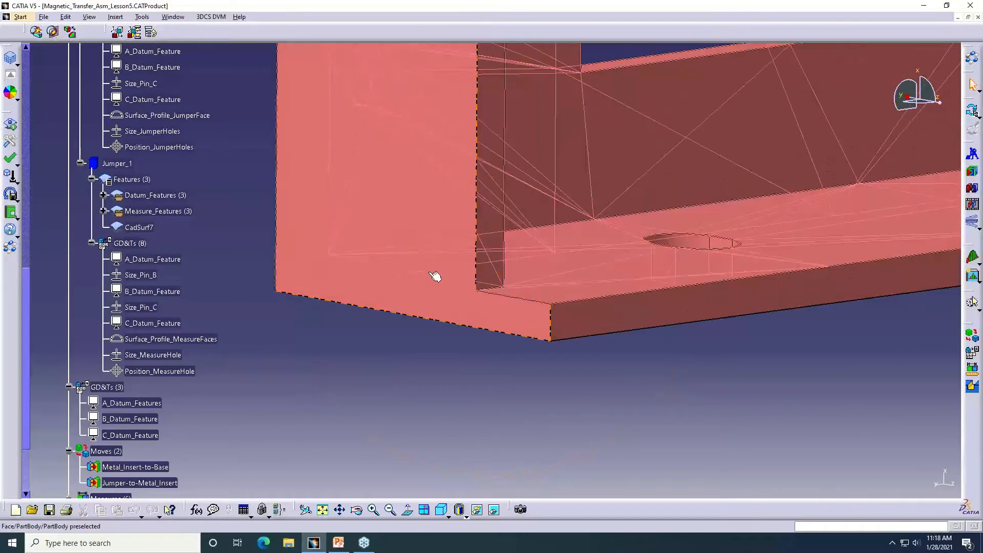
{"action": "middle_click_drag", "start_coordinate": [507, 336], "coordinate": [476, 306]}
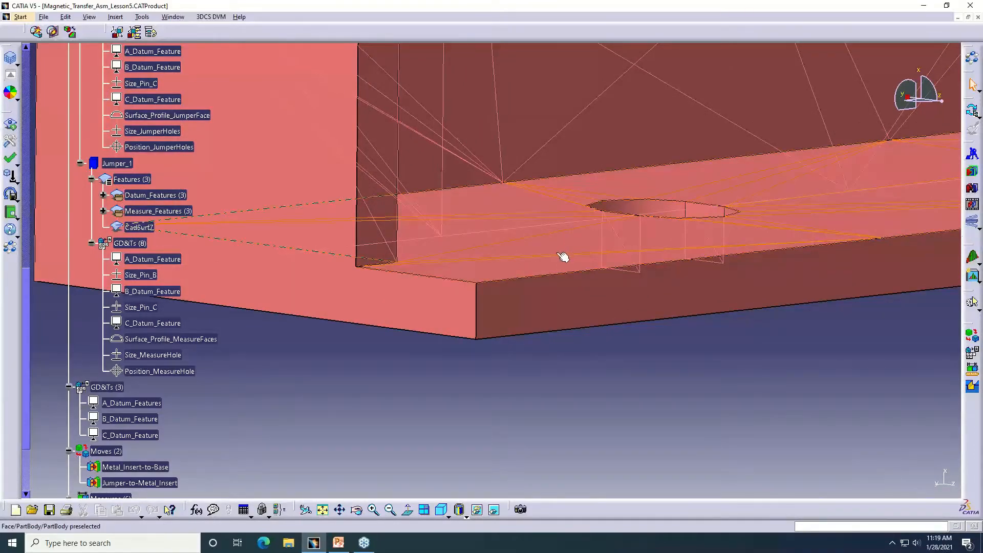
{"action": "scroll", "coordinate": [563, 256], "scroll_direction": "up", "scroll_amount": 5}
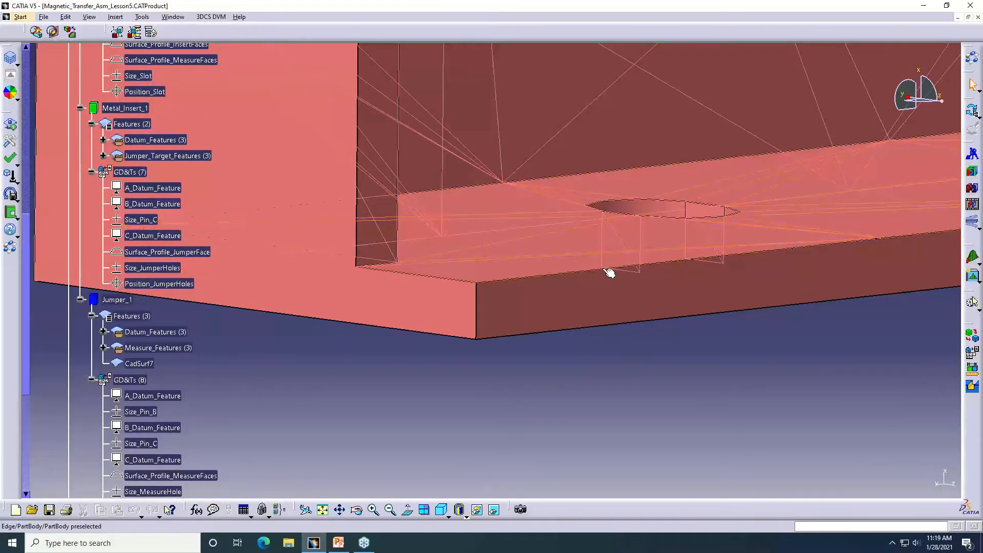
{"action": "middle_click_drag", "start_coordinate": [428, 250], "coordinate": [430, 257]}
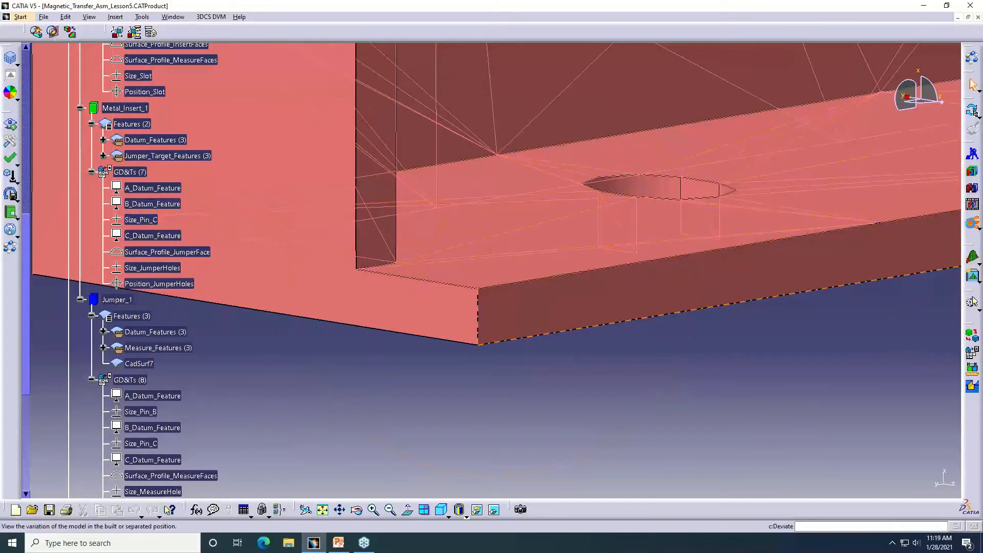
{"action": "left_click", "coordinate": [971, 303]}
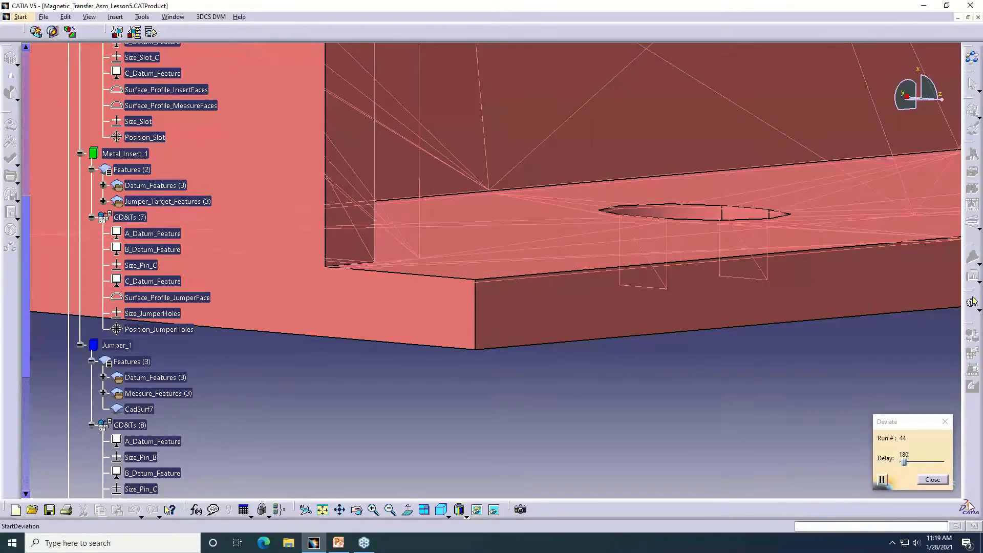
{"action": "left_click", "coordinate": [935, 479]}
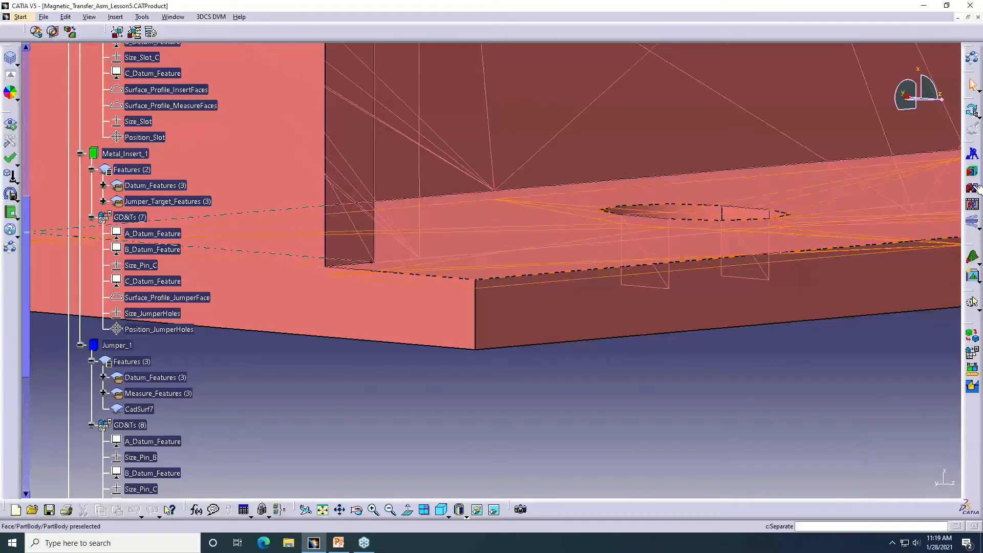
Bring the Metal_Insert into its assembled position and run Deviate to examine how it varies on the Base flange, ending the animation
{"action": "left_click", "coordinate": [974, 188]}
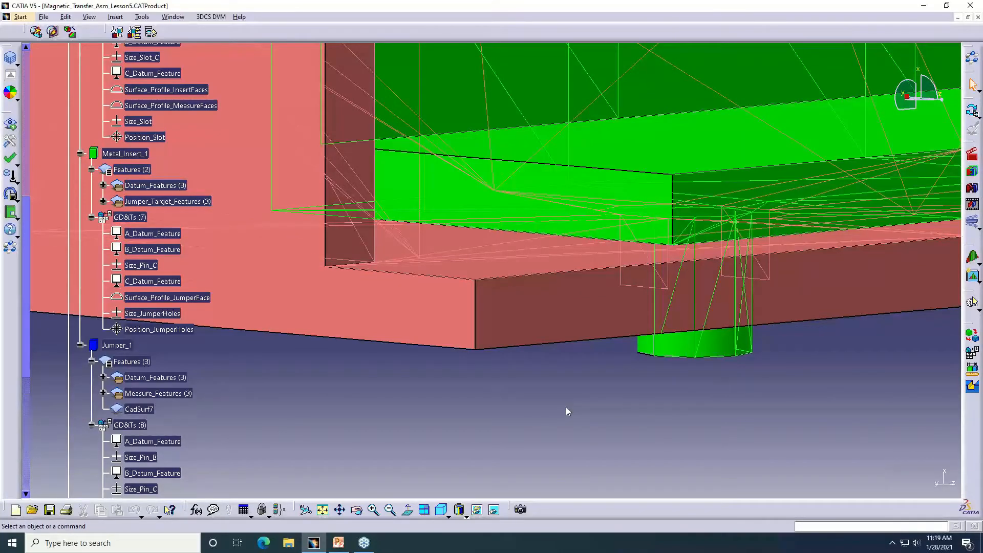
{"action": "scroll", "coordinate": [242, 362], "scroll_direction": "down", "scroll_amount": 8}
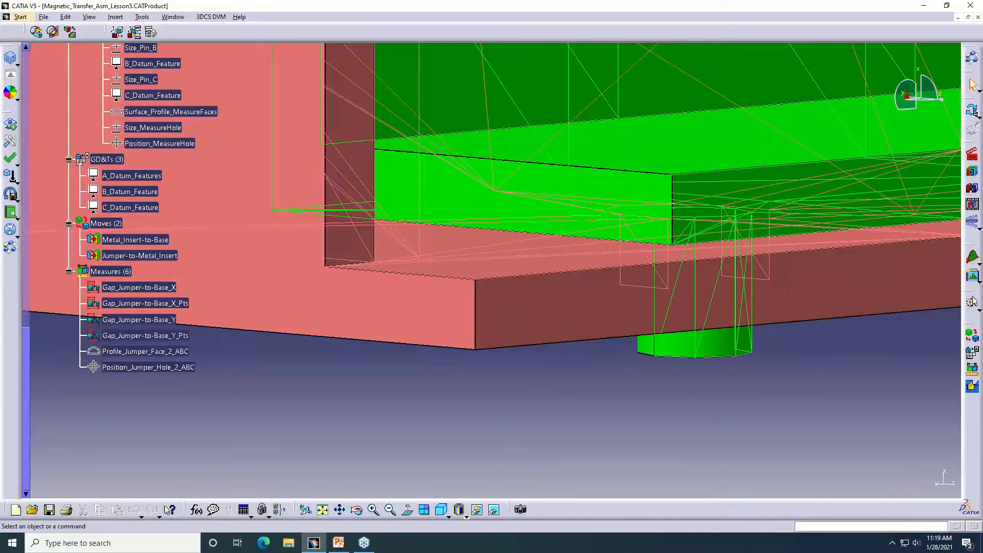
{"action": "left_click", "coordinate": [972, 302]}
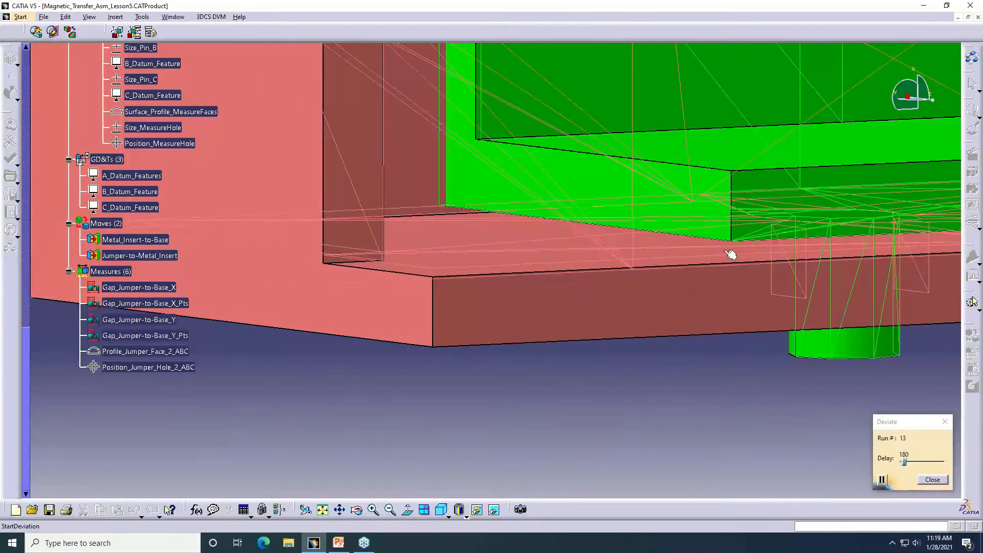
{"action": "middle_click_drag", "start_coordinate": [636, 289], "coordinate": [546, 250]}
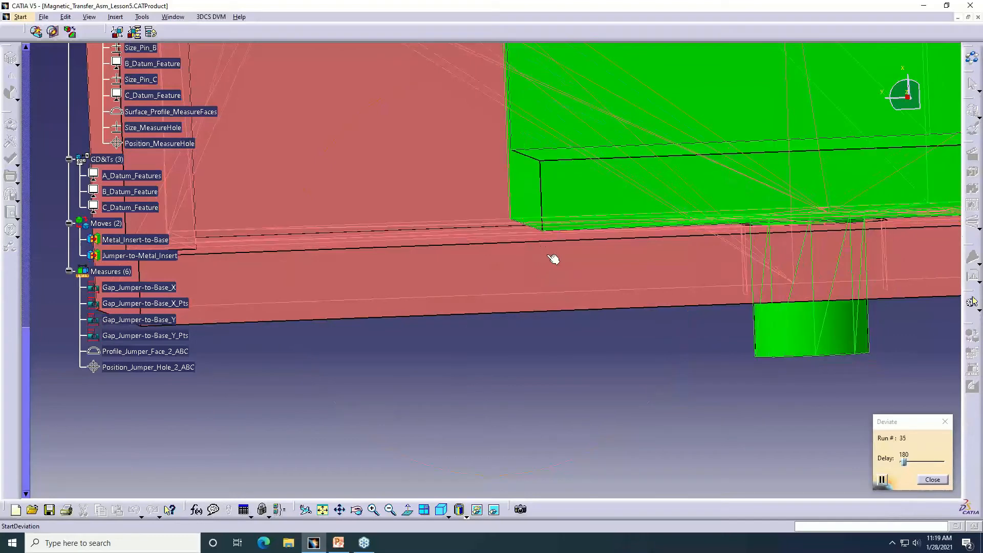
{"action": "middle_click_drag", "start_coordinate": [494, 268], "coordinate": [515, 278]}
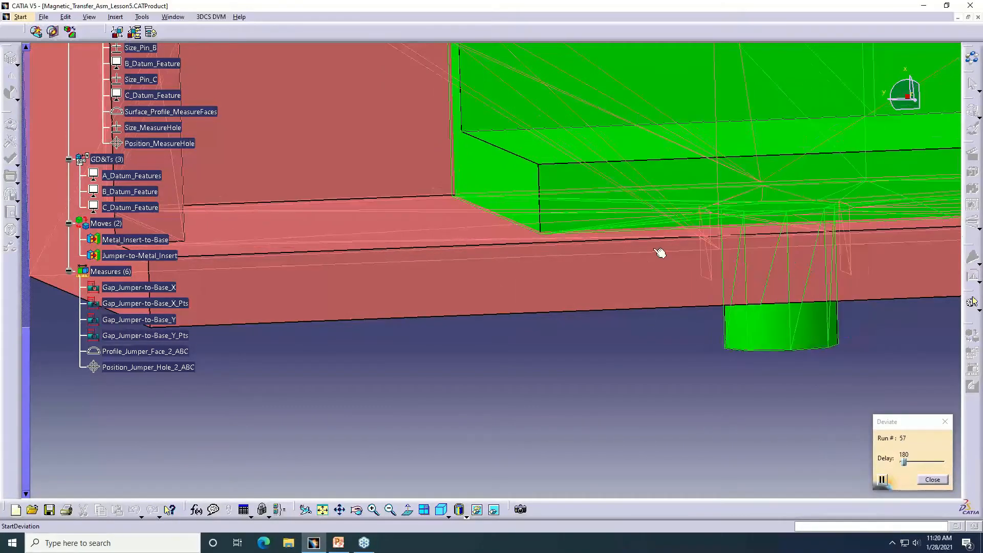
{"action": "left_click", "coordinate": [932, 480]}
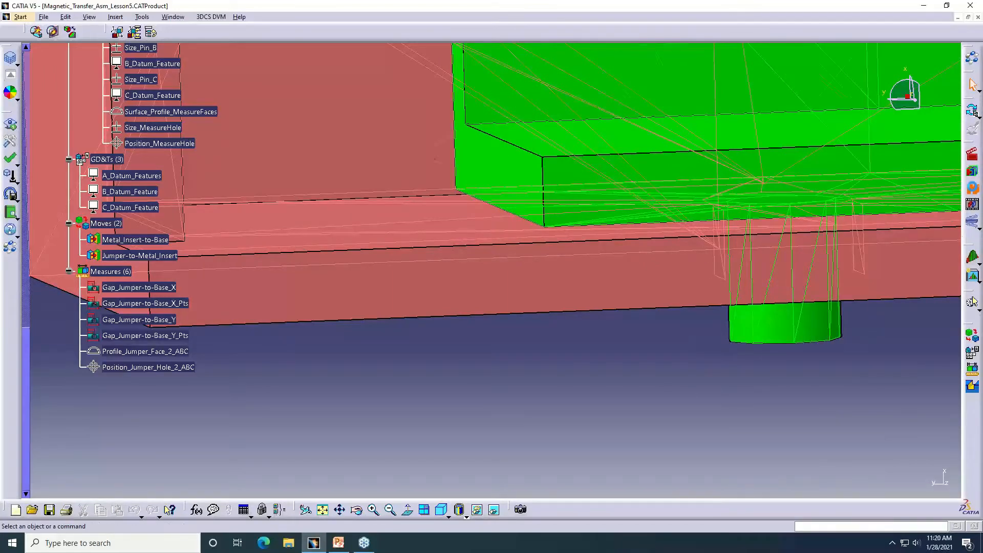
Hide the mesh, assemble all three parts and start Deviate on the full assembly, viewed from the front
{"action": "middle_click_drag", "start_coordinate": [538, 221], "coordinate": [538, 390]}
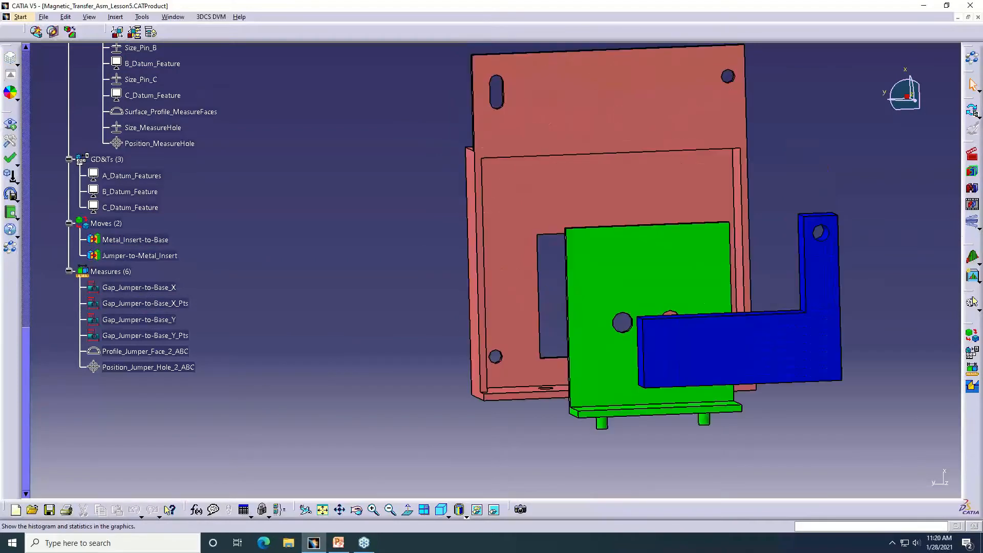
{"action": "left_click", "coordinate": [972, 172]}
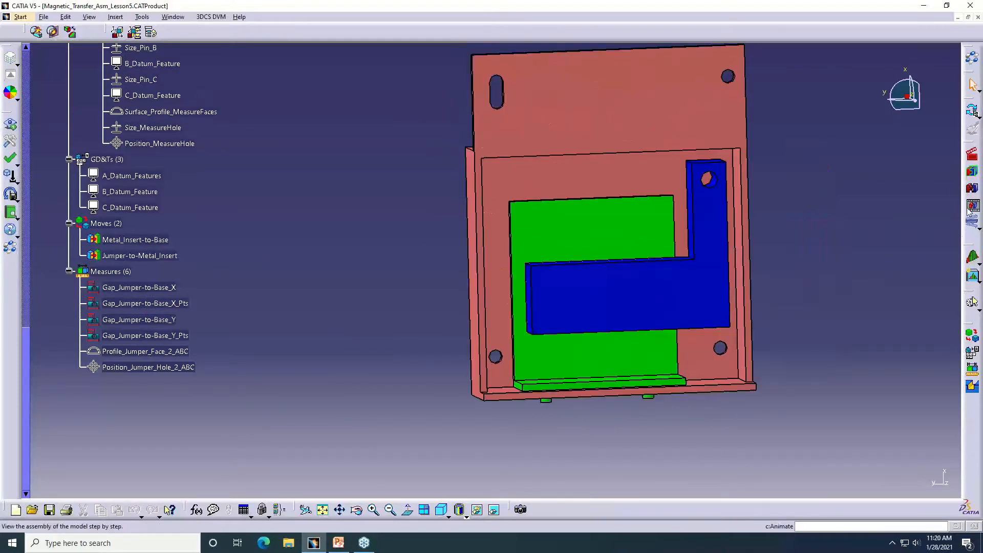
{"action": "left_click", "coordinate": [972, 301]}
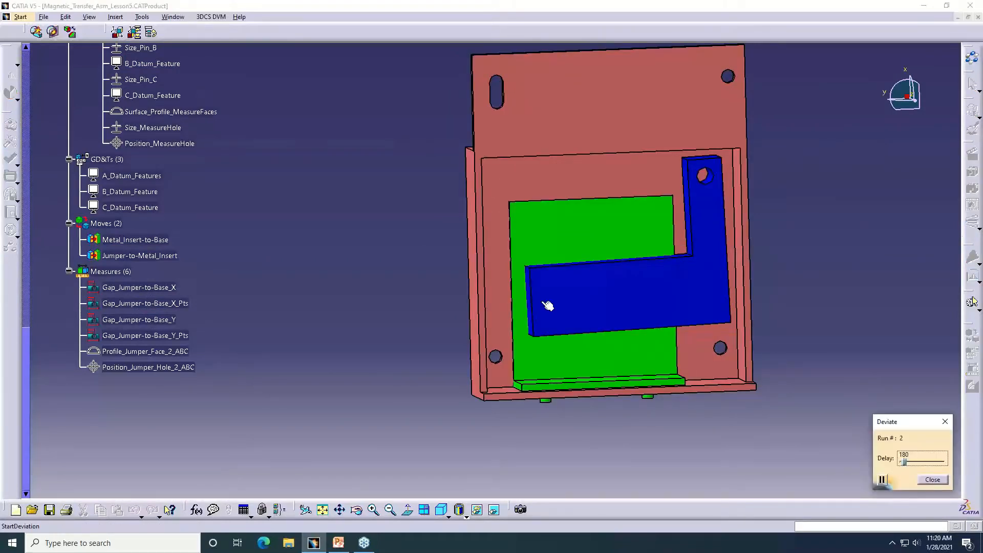
{"action": "middle_click_drag", "start_coordinate": [548, 306], "coordinate": [504, 293]}
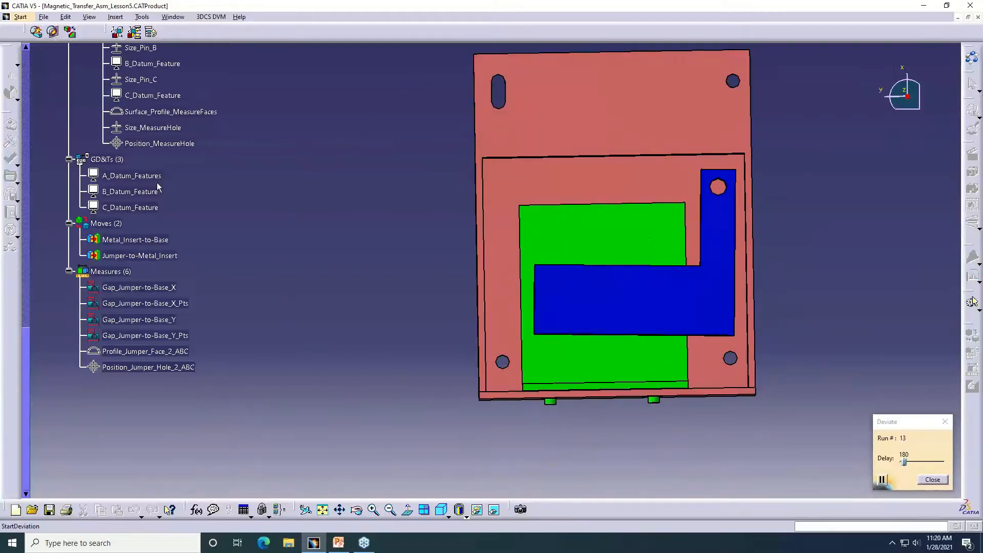
Review the part GD&Ts, assembly GD&Ts, moves and measures in the tree while the deviation runs
{"action": "scroll", "coordinate": [207, 178], "scroll_direction": "up", "scroll_amount": 1}
{"action": "scroll", "coordinate": [205, 182], "scroll_direction": "up", "scroll_amount": 8}
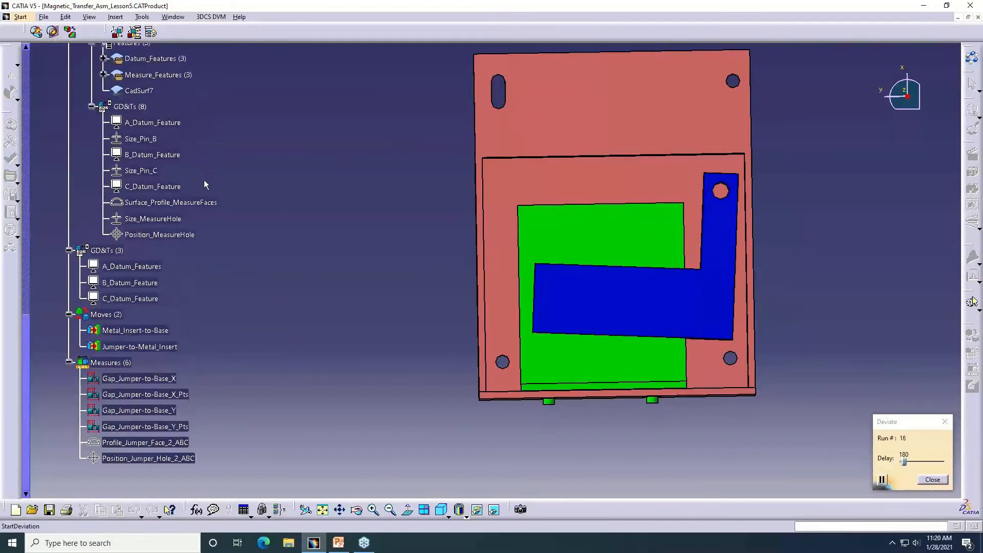
{"action": "scroll", "coordinate": [196, 188], "scroll_direction": "up", "scroll_amount": 2}
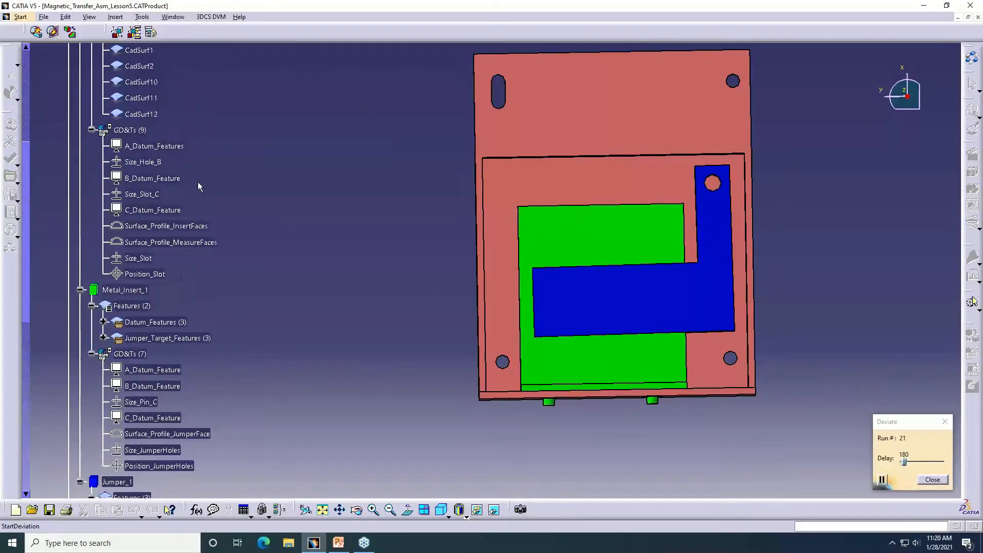
{"action": "scroll", "coordinate": [196, 186], "scroll_direction": "down", "scroll_amount": 1}
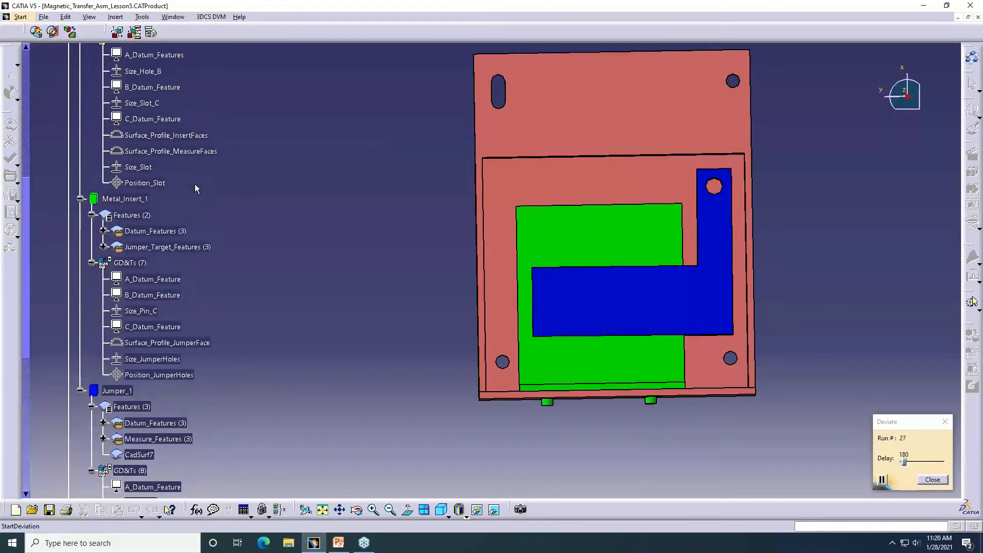
{"action": "scroll", "coordinate": [195, 186], "scroll_direction": "down", "scroll_amount": 6}
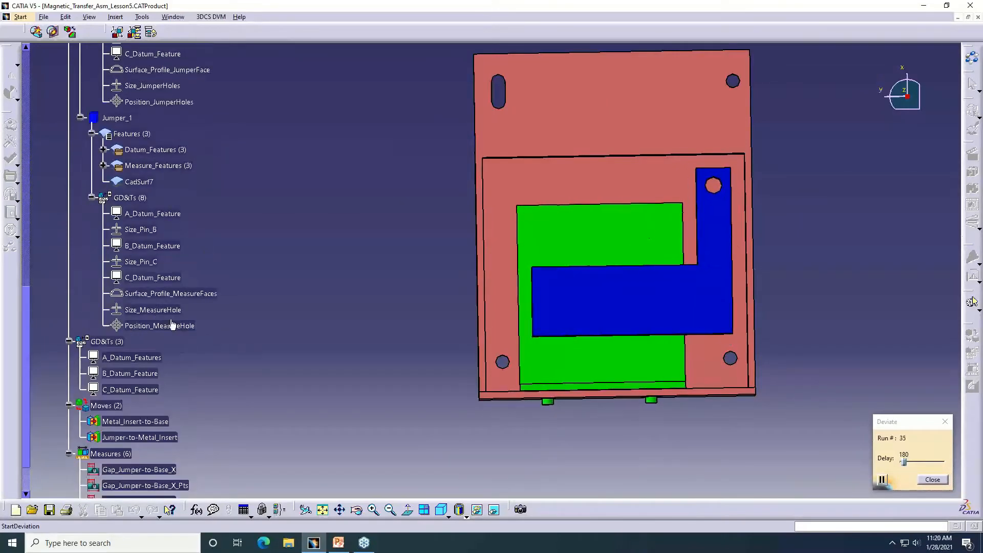
{"action": "scroll", "coordinate": [178, 299], "scroll_direction": "down", "scroll_amount": 2}
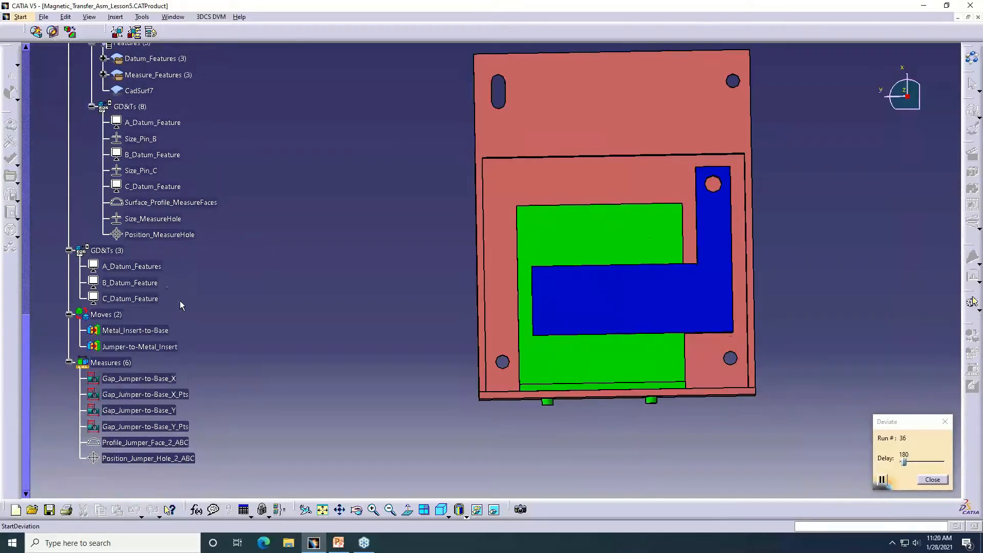
{"action": "scroll", "coordinate": [180, 303], "scroll_direction": "down", "scroll_amount": 1}
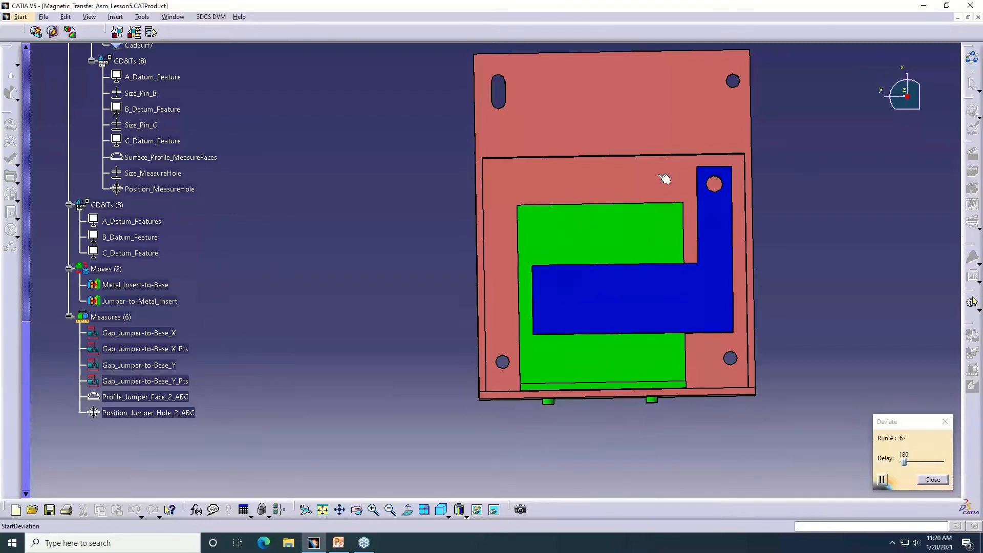
Examine the variation of the Jumper's upper hole and edges relative to the Base up close, ending the deviation
{"action": "scroll", "coordinate": [287, 215], "scroll_direction": "up", "scroll_amount": 3}
{"action": "scroll", "coordinate": [287, 216], "scroll_direction": "up", "scroll_amount": 9}
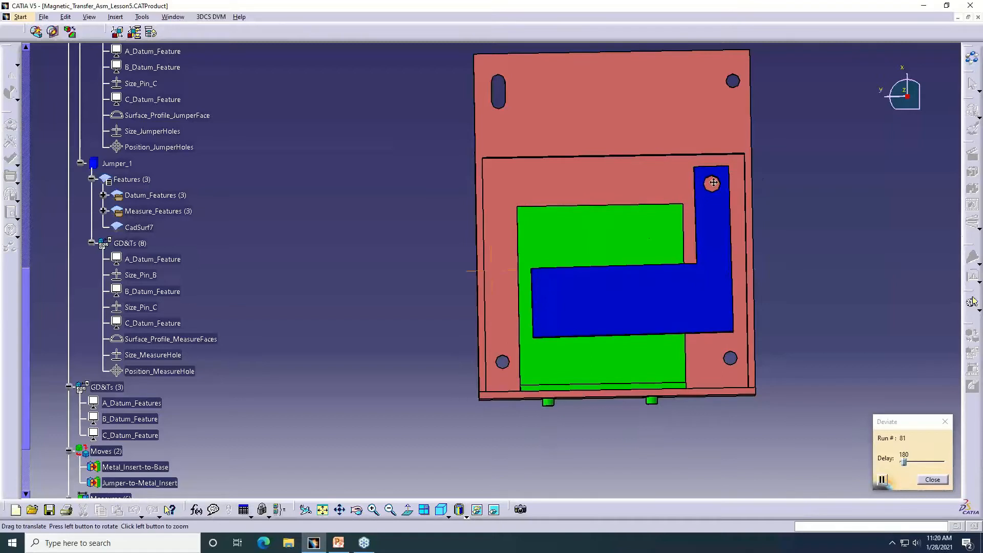
{"action": "middle_click_drag", "start_coordinate": [714, 183], "coordinate": [589, 218]}
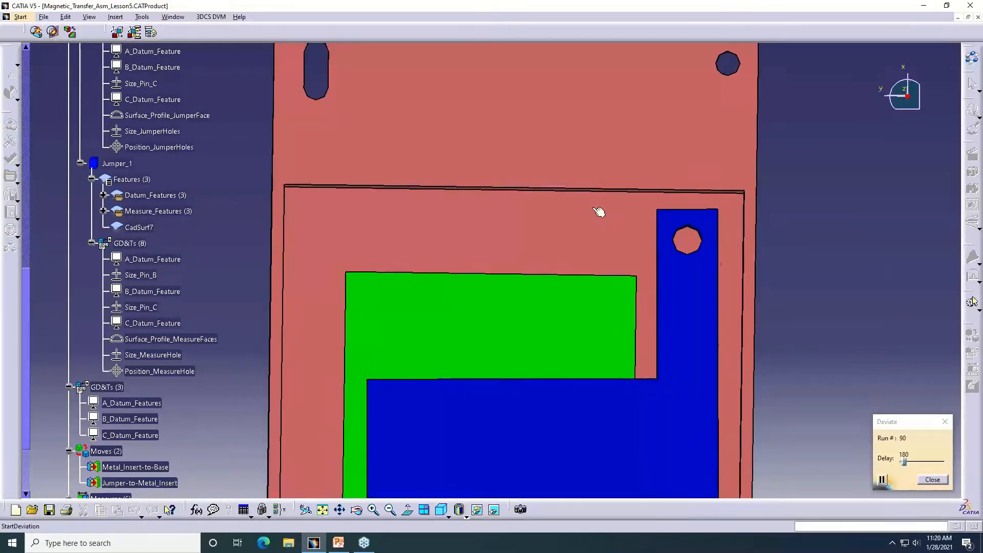
{"action": "left_click", "coordinate": [933, 481]}
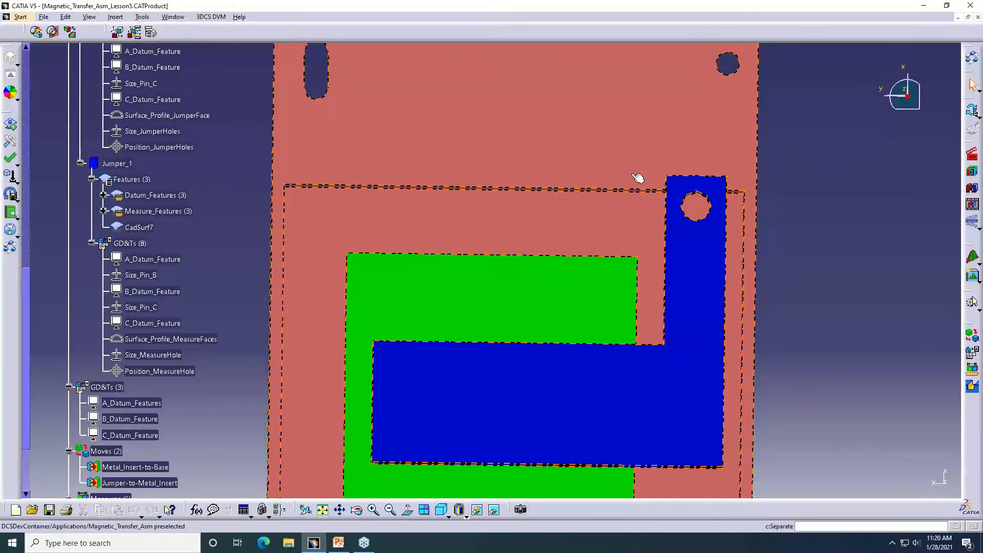
Open the assembly's measure list and check the available measure types, keeping Dimensional Distance selected
{"action": "middle_click_drag", "start_coordinate": [633, 174], "coordinate": [439, 237], "text": "ctrl"}
{"action": "scroll", "coordinate": [386, 263], "scroll_direction": "down", "scroll_amount": 5}
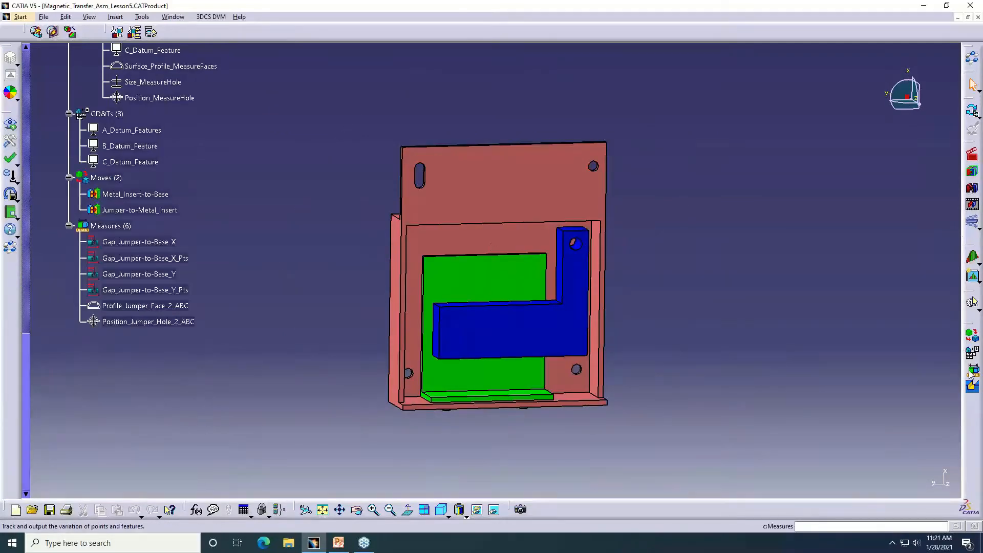
{"action": "left_click", "coordinate": [973, 302]}
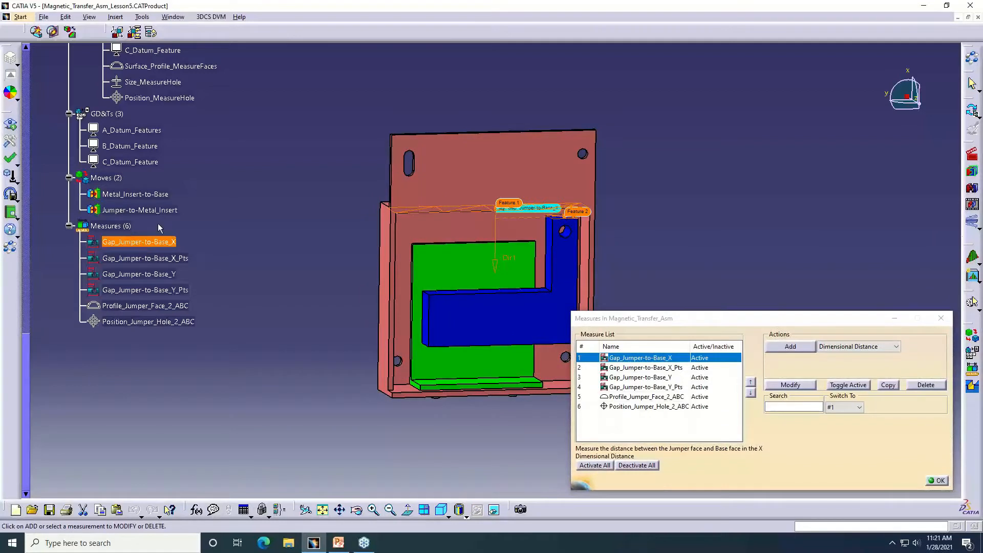
{"action": "left_click", "coordinate": [896, 347]}
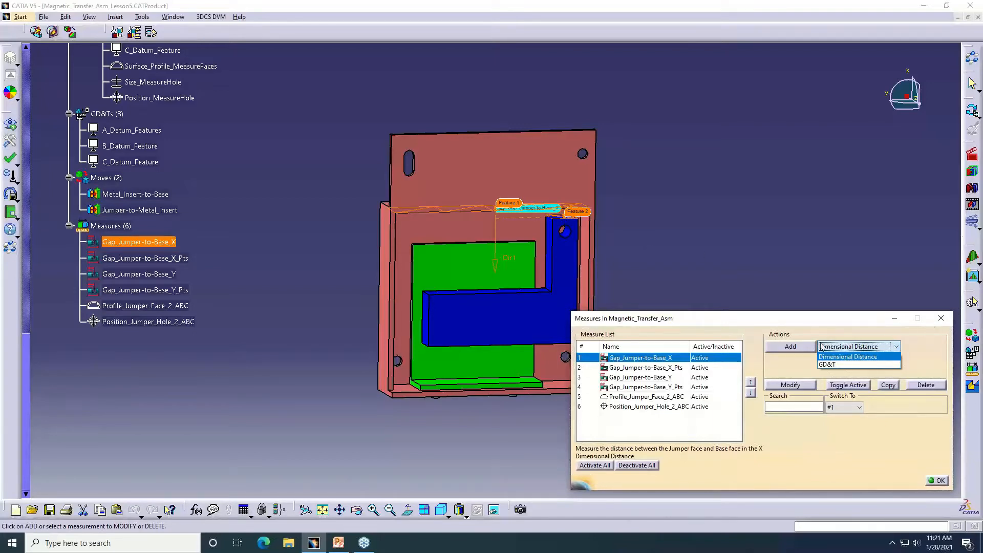
{"action": "left_click", "coordinate": [767, 322]}
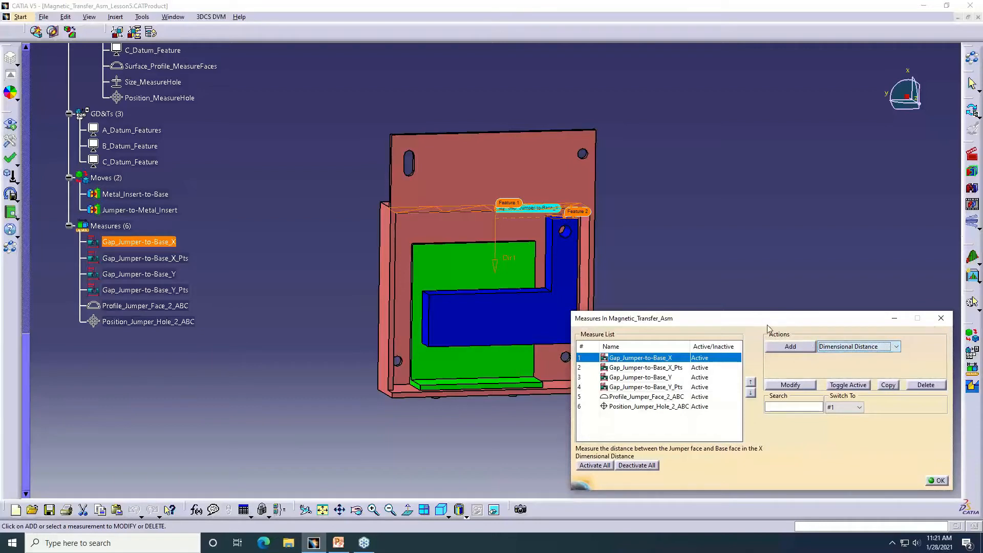
Open the Gap_Jumper-to-Base_X measure and examine the measured gap between the Base and Jumper faces up close
{"action": "double_click", "coordinate": [631, 360]}
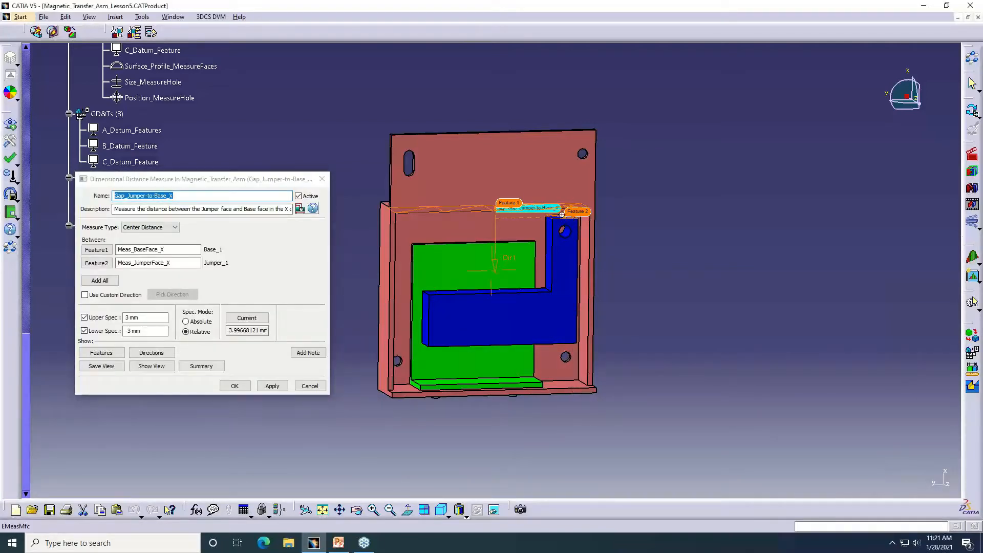
{"action": "middle_click_drag", "start_coordinate": [483, 278], "coordinate": [634, 159]}
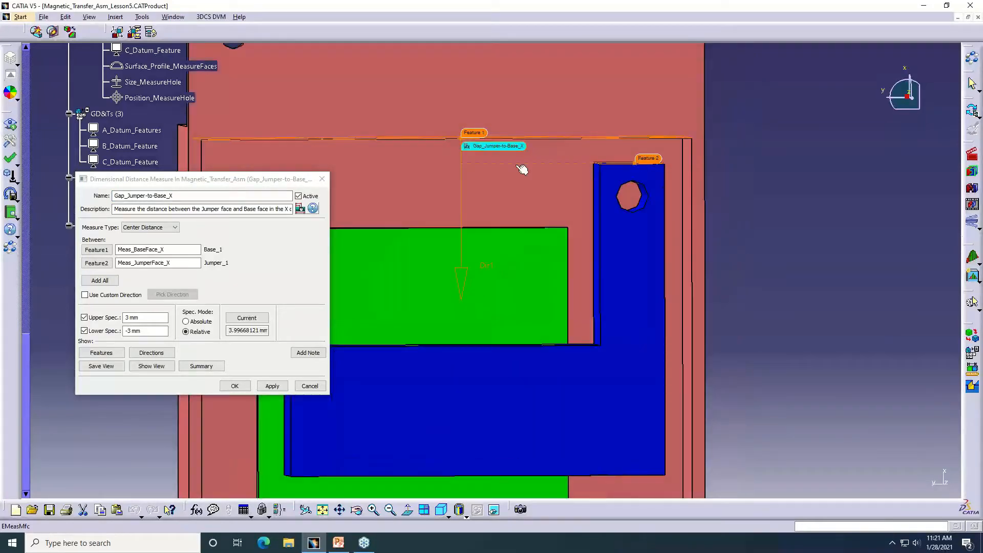
{"action": "middle_click_drag", "start_coordinate": [516, 165], "coordinate": [570, 164]}
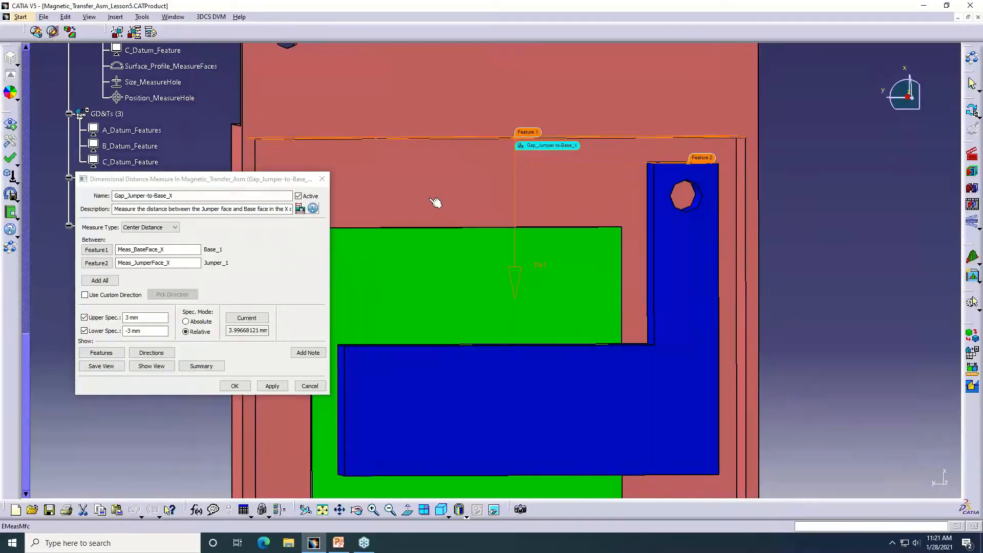
{"action": "middle_click_drag", "start_coordinate": [435, 202], "coordinate": [497, 217]}
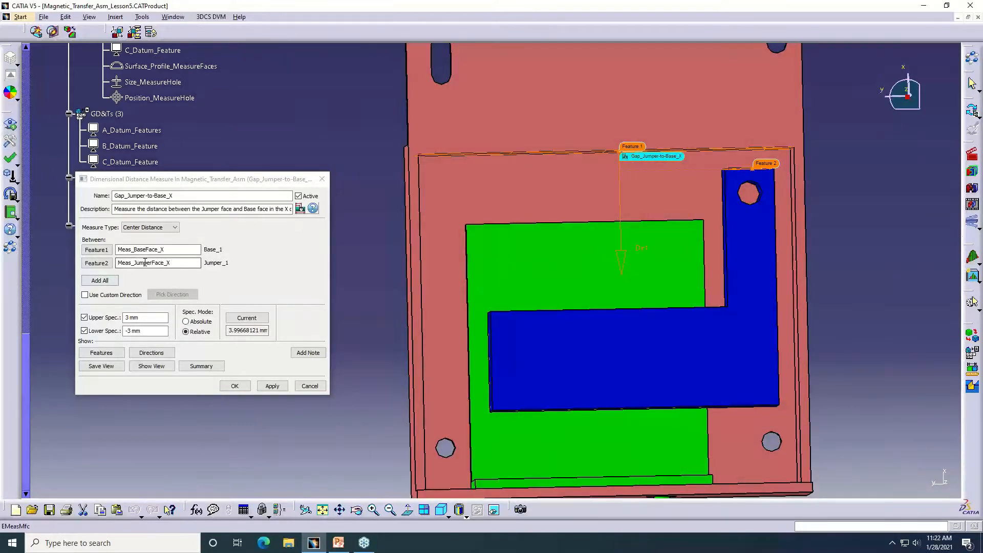
Check the Gap_Jumper-to-Base_X measure's Base and Jumper features, specification limits and measuring direction on the model
{"action": "left_click", "coordinate": [172, 250]}
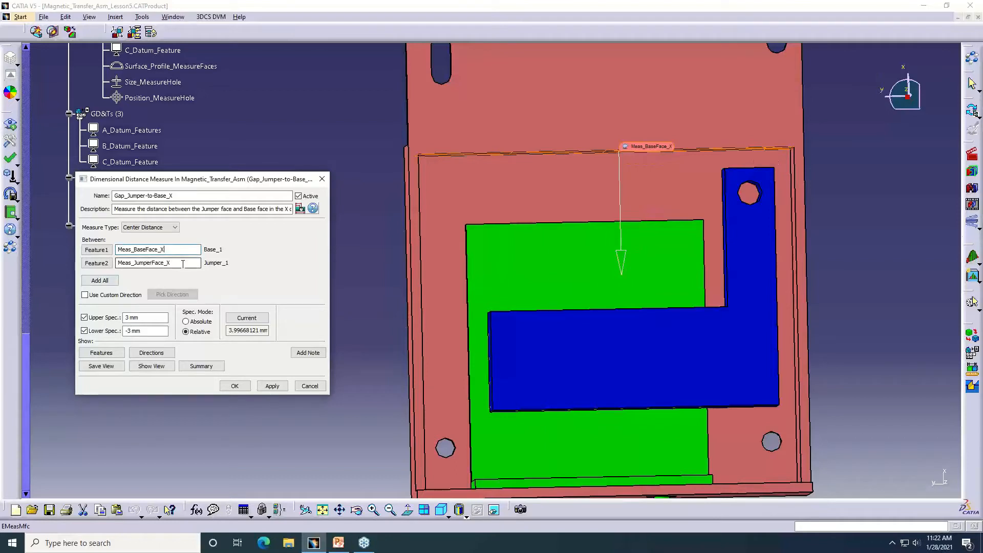
{"action": "left_click", "coordinate": [182, 263]}
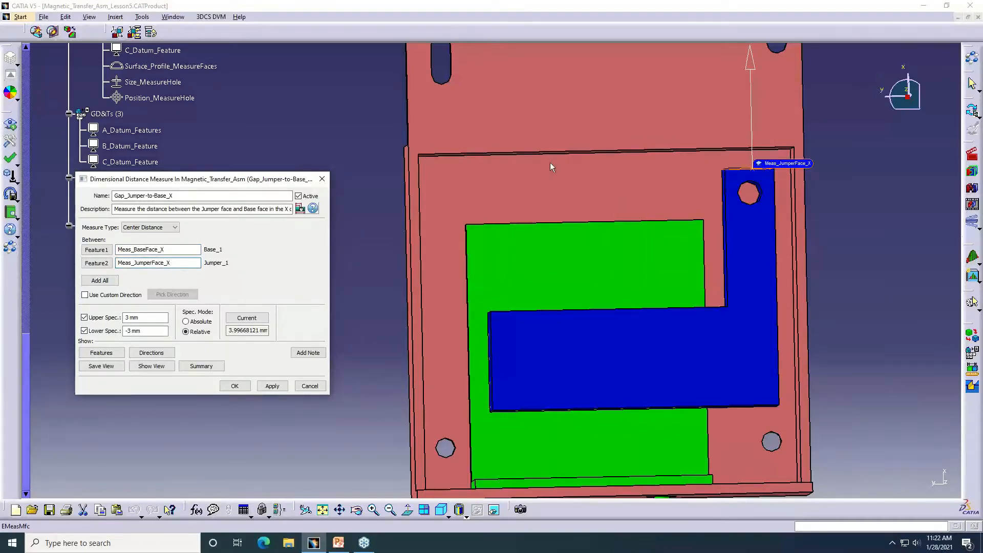
{"action": "left_click", "coordinate": [133, 330]}
{"action": "left_click", "coordinate": [178, 248]}
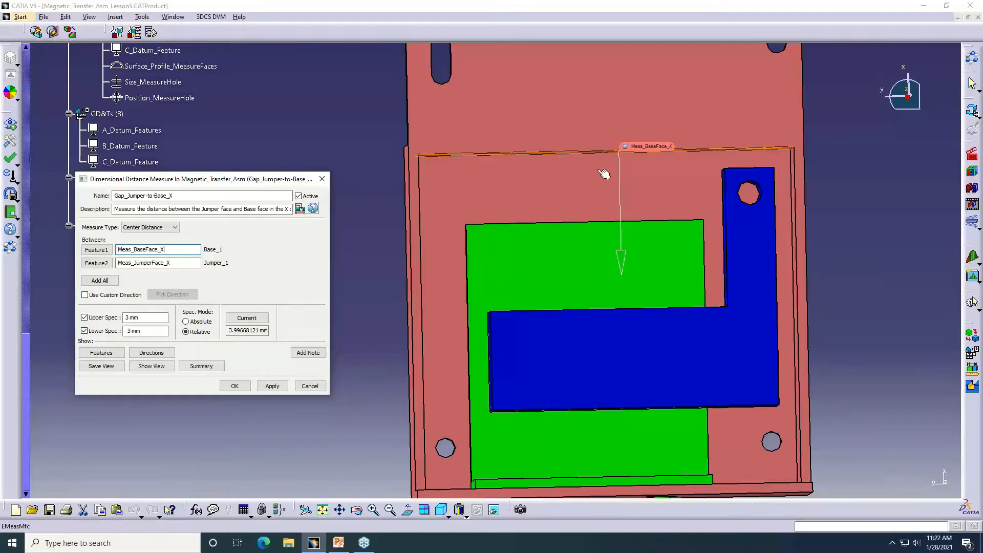
{"action": "middle_click_drag", "start_coordinate": [604, 175], "coordinate": [620, 158]}
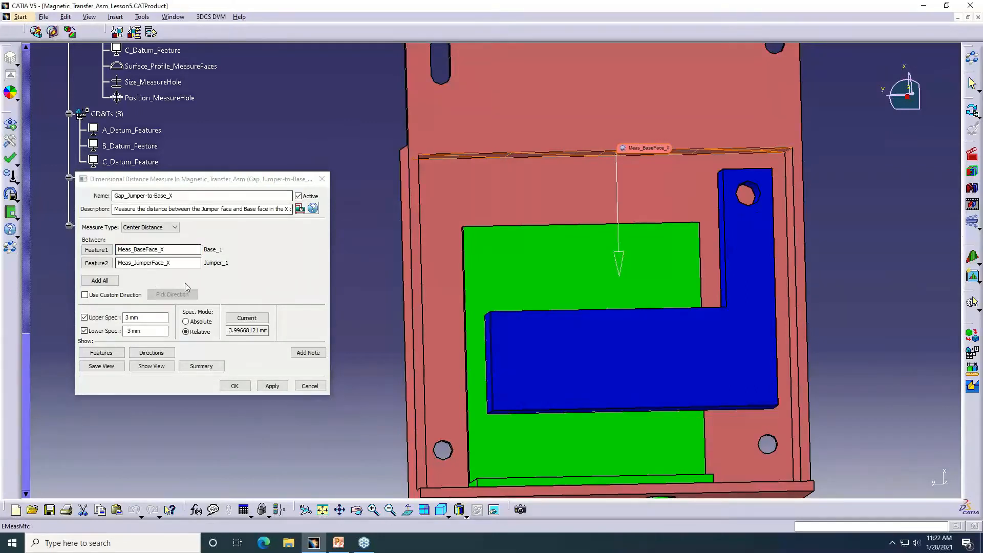
{"action": "left_click", "coordinate": [182, 252]}
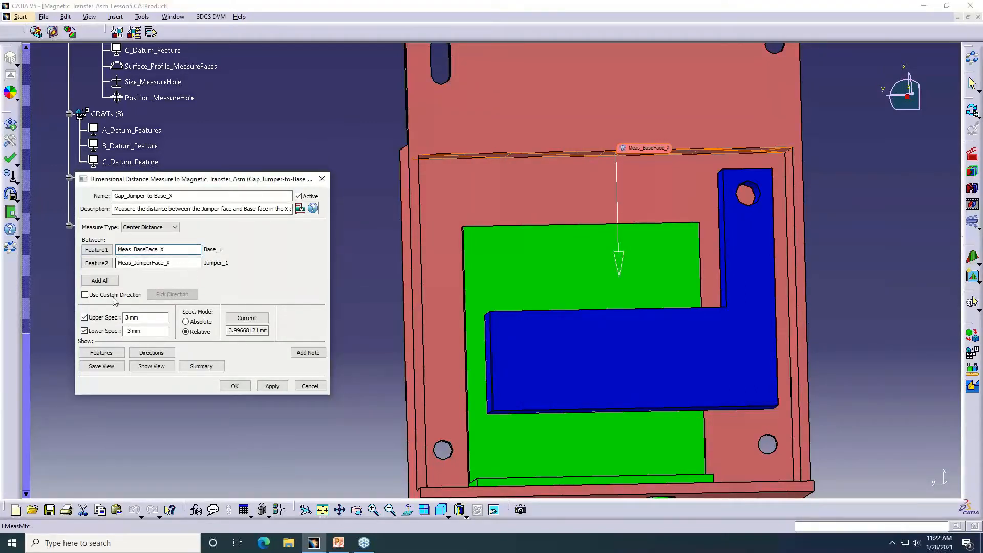
Try a custom direction for the Gap_Jumper-to-Base_X measure, leave the direction picking and switch the option off again
{"action": "left_click", "coordinate": [85, 296]}
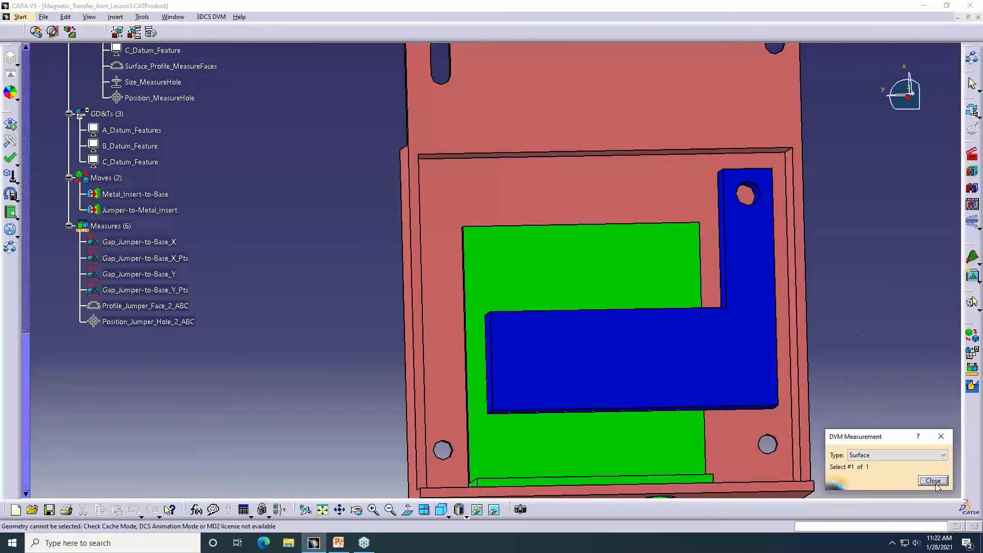
{"action": "left_click", "coordinate": [934, 481]}
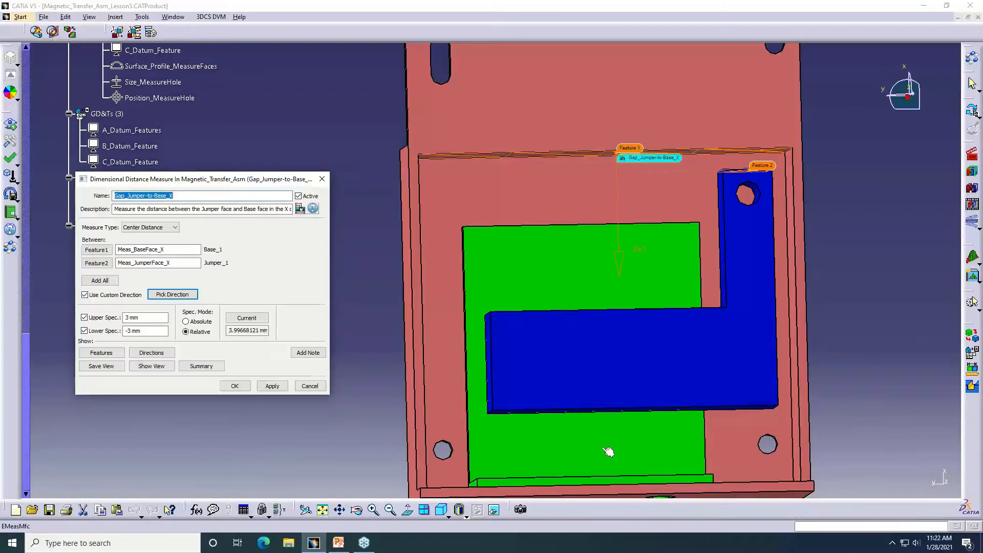
{"action": "left_click", "coordinate": [117, 295]}
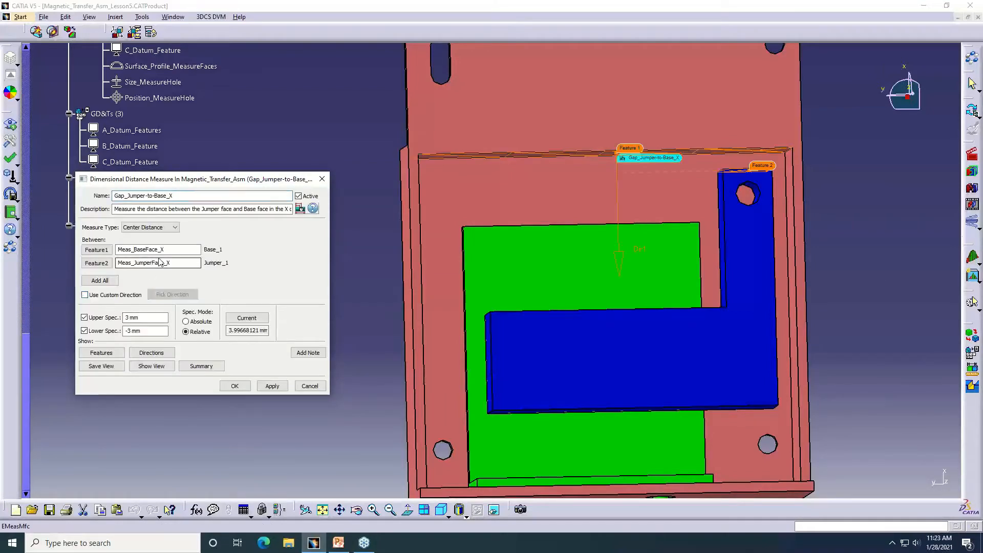
Highlight the measure's first feature and set the feature selection type to Point at click, leaving the selection without picking geometry
{"action": "left_click", "coordinate": [168, 250]}
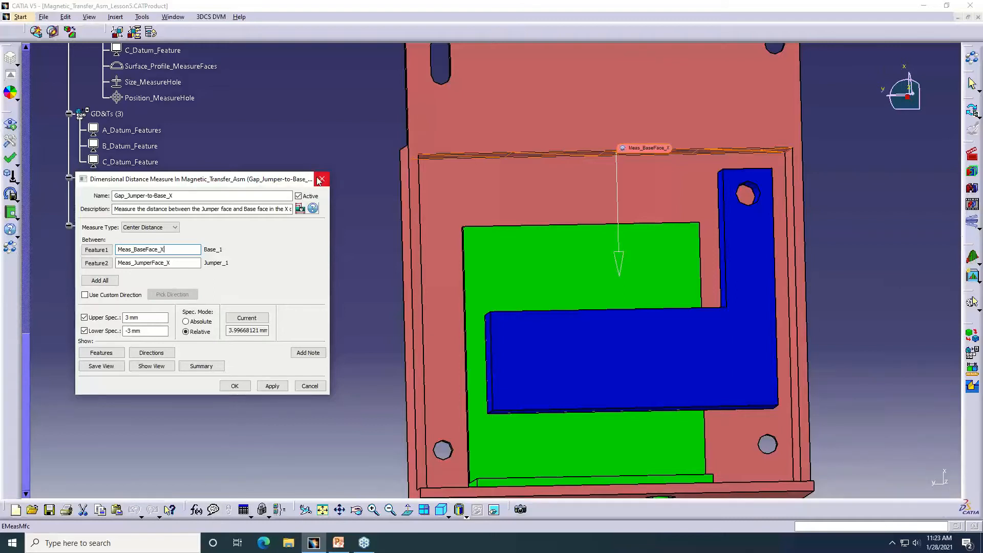
{"action": "left_click", "coordinate": [109, 281]}
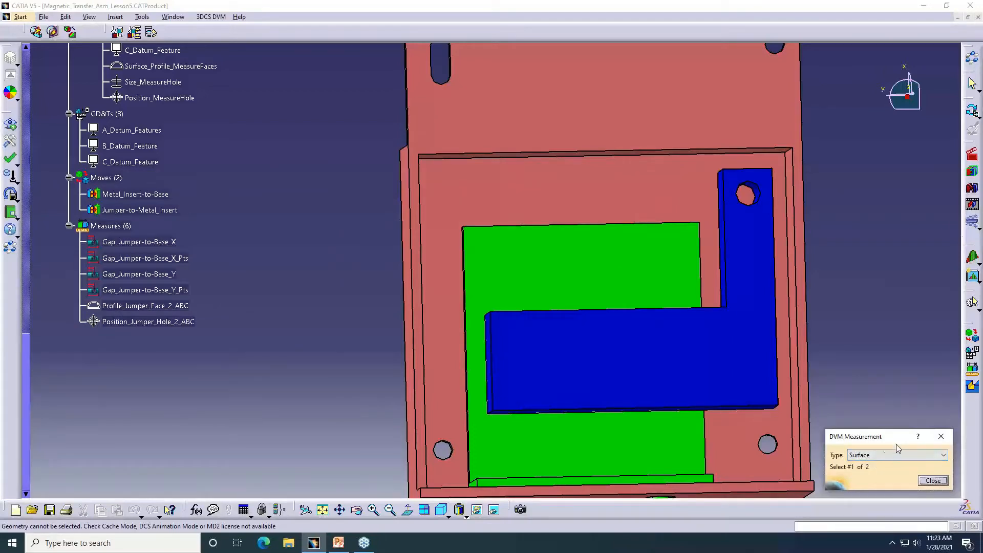
{"action": "left_click", "coordinate": [877, 455]}
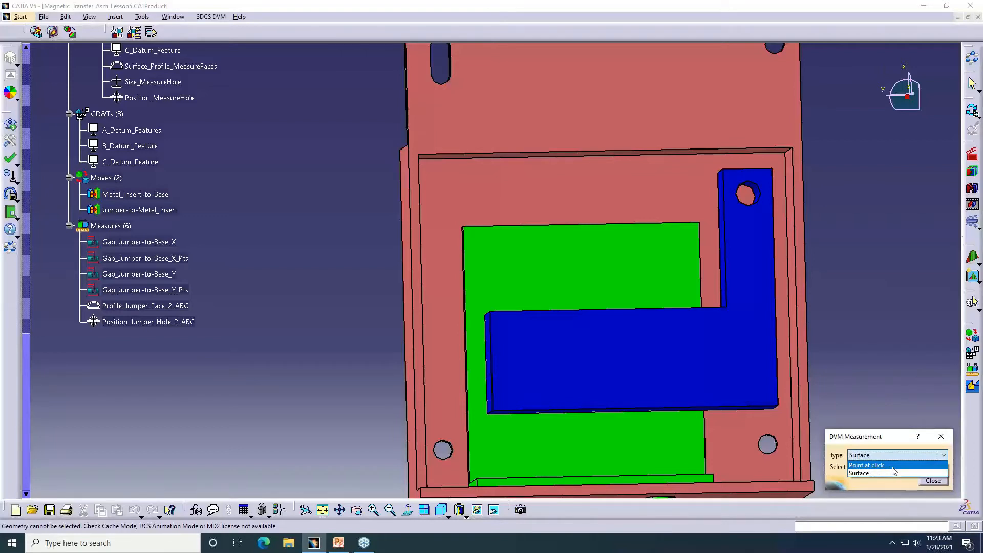
{"action": "left_click", "coordinate": [893, 466]}
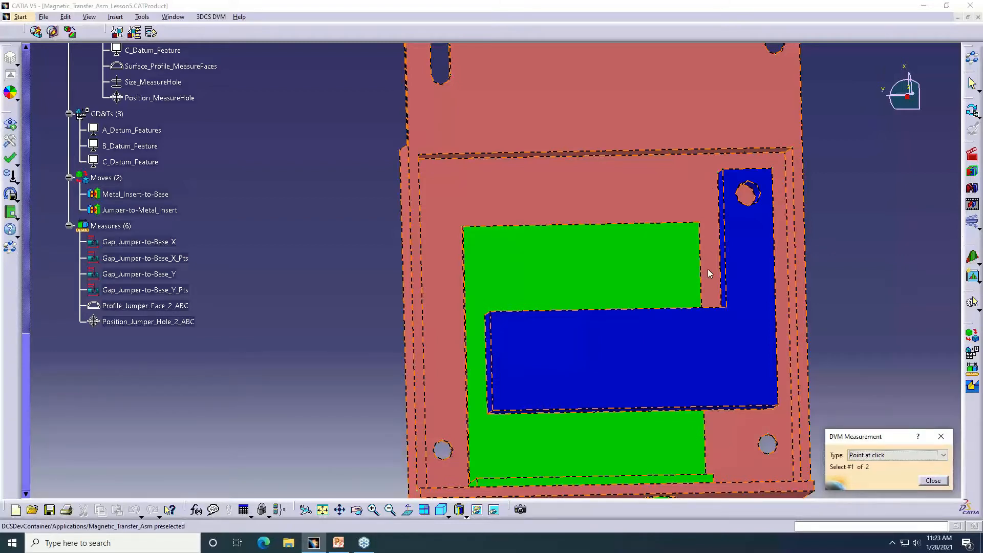
{"action": "left_click", "coordinate": [933, 482]}
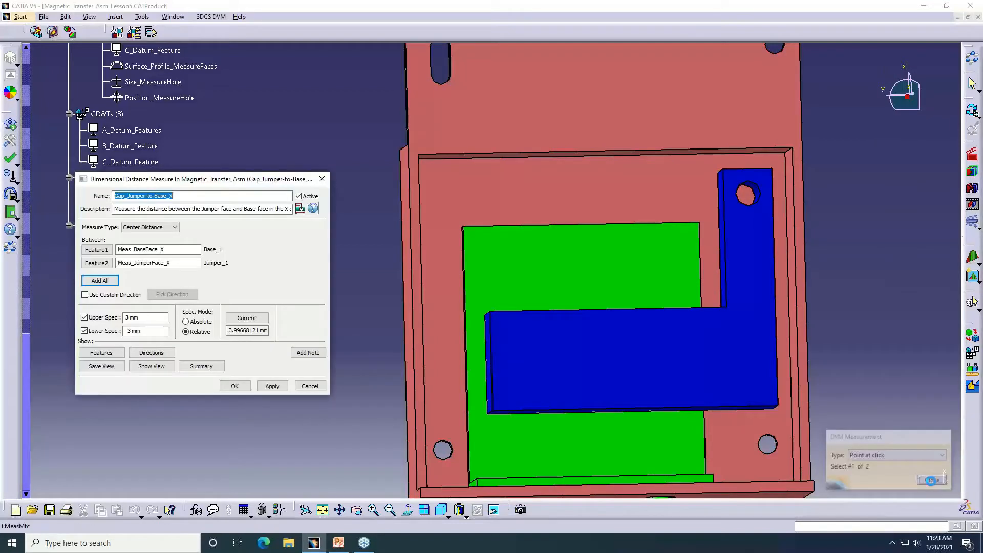
Display the features used by Gap_Jumper-to-Base_X and leave the measure without saving changes
{"action": "left_click", "coordinate": [100, 352]}
{"action": "left_click", "coordinate": [567, 296]}
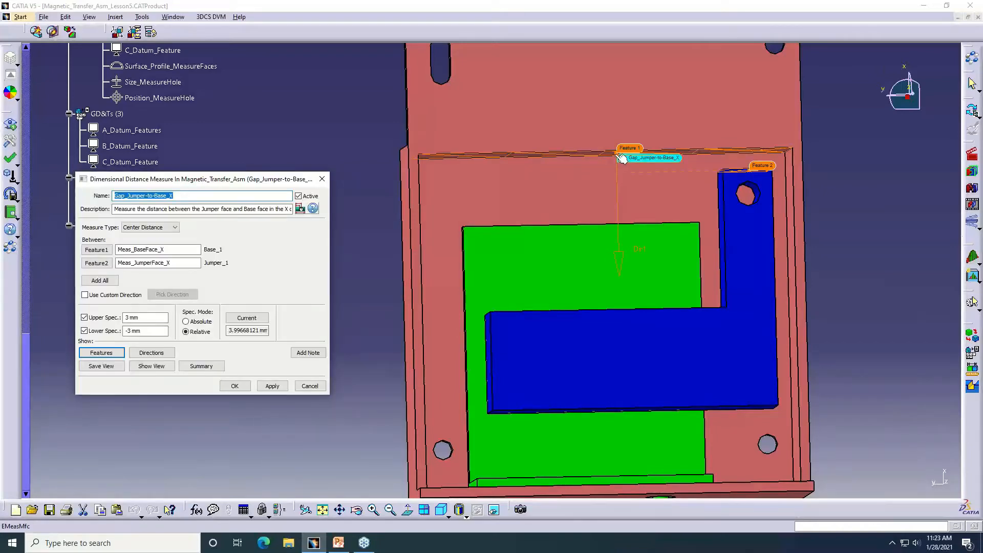
{"action": "left_click", "coordinate": [306, 388]}
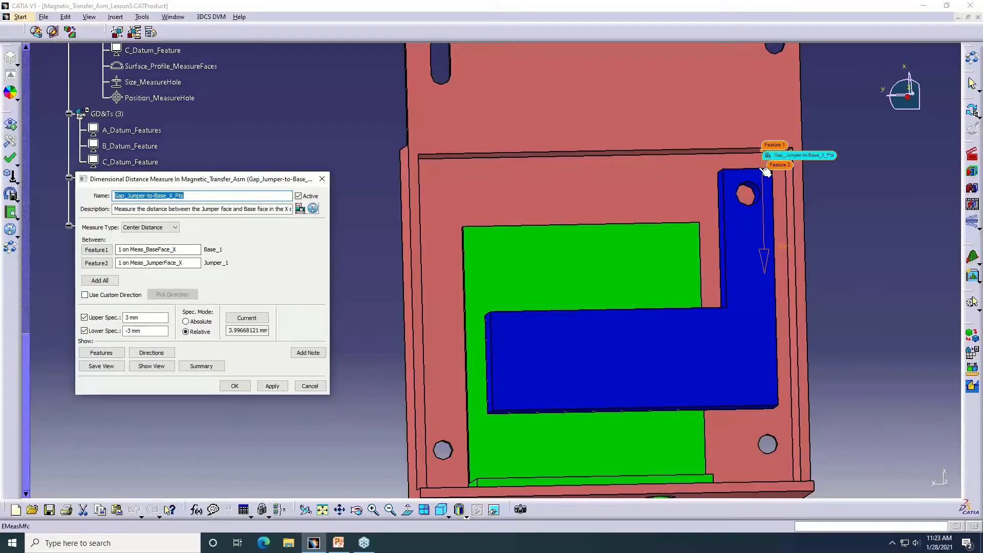
Examine the two points and direction of the Gap_Jumper-to-Base_X_Pts measure up close at the Jumper's upper corner
{"action": "middle_click_drag", "start_coordinate": [762, 169], "coordinate": [759, 168]}
{"action": "middle_click_drag", "start_coordinate": [485, 253], "coordinate": [451, 200]}
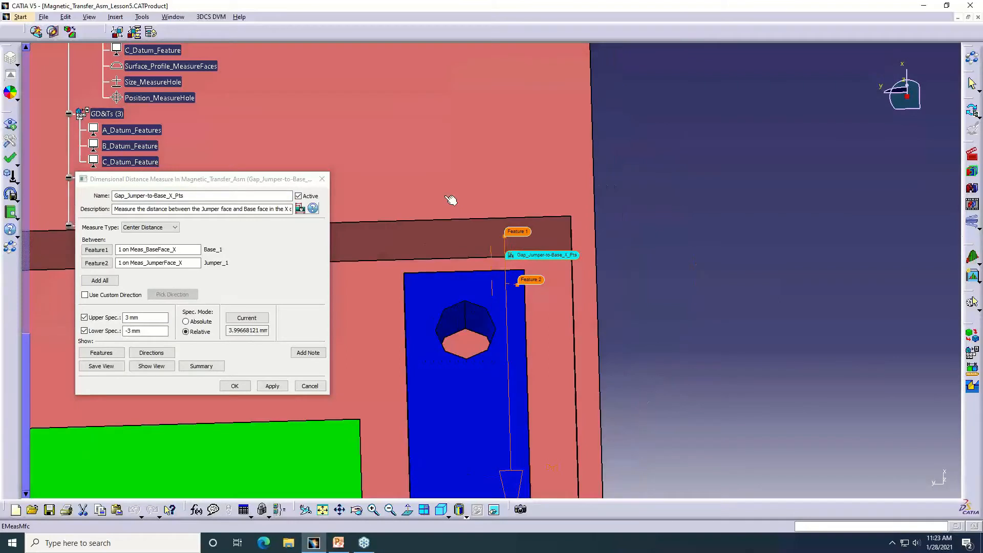
{"action": "middle_click_drag", "start_coordinate": [497, 176], "coordinate": [639, 216]}
{"action": "left_click", "coordinate": [496, 175]}
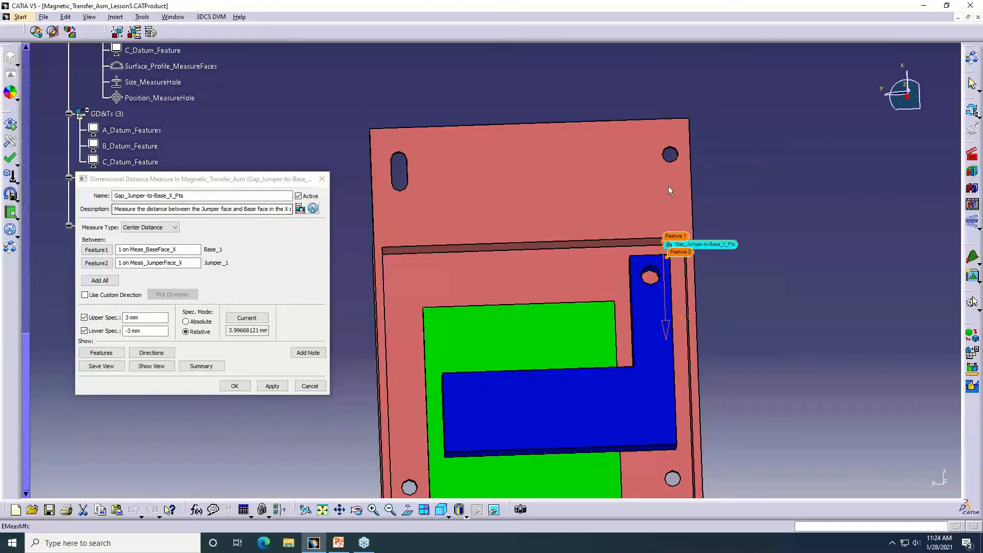
Return the parts to their unassembled positions and start a new Dimensional Distance measure with selection of all its features
{"action": "left_click", "coordinate": [972, 154]}
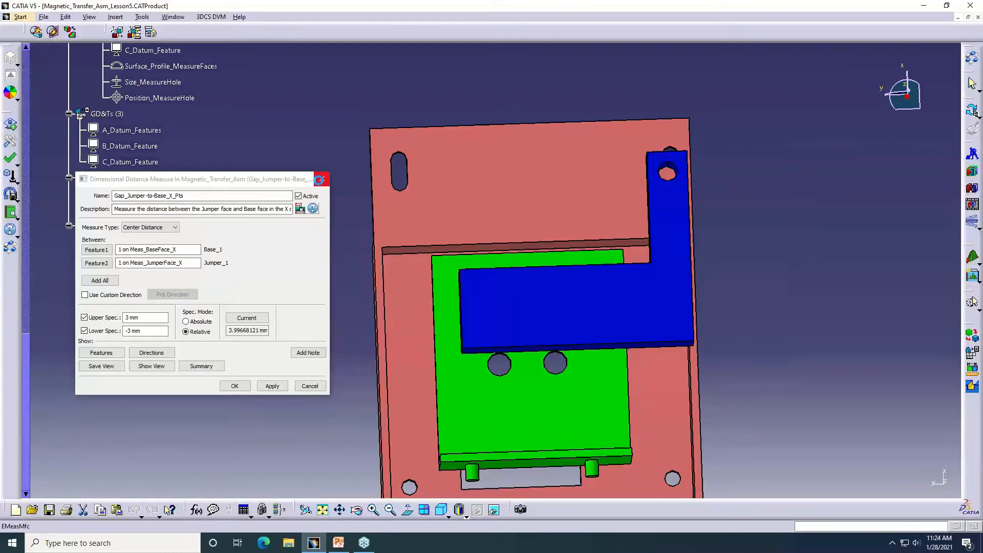
{"action": "left_click", "coordinate": [321, 181]}
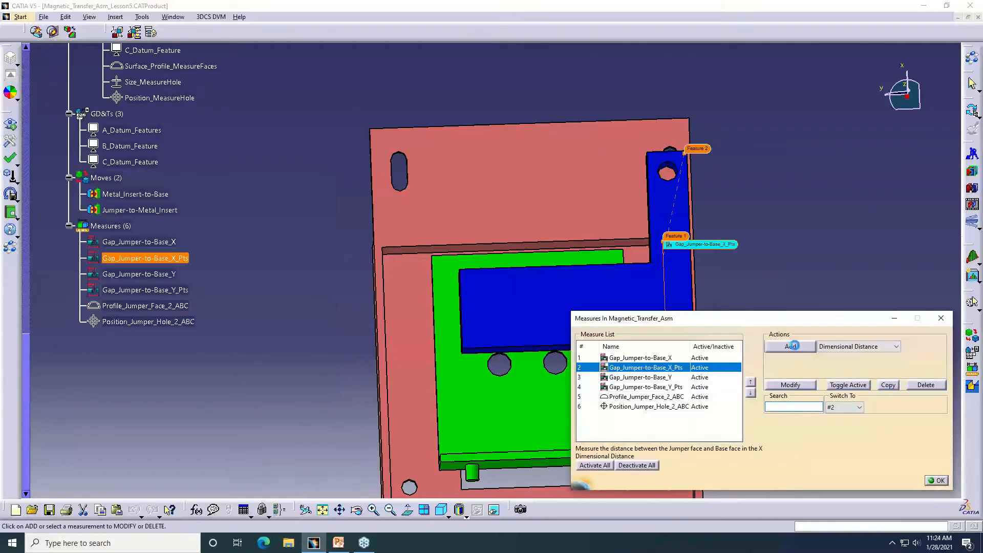
{"action": "left_click", "coordinate": [793, 347]}
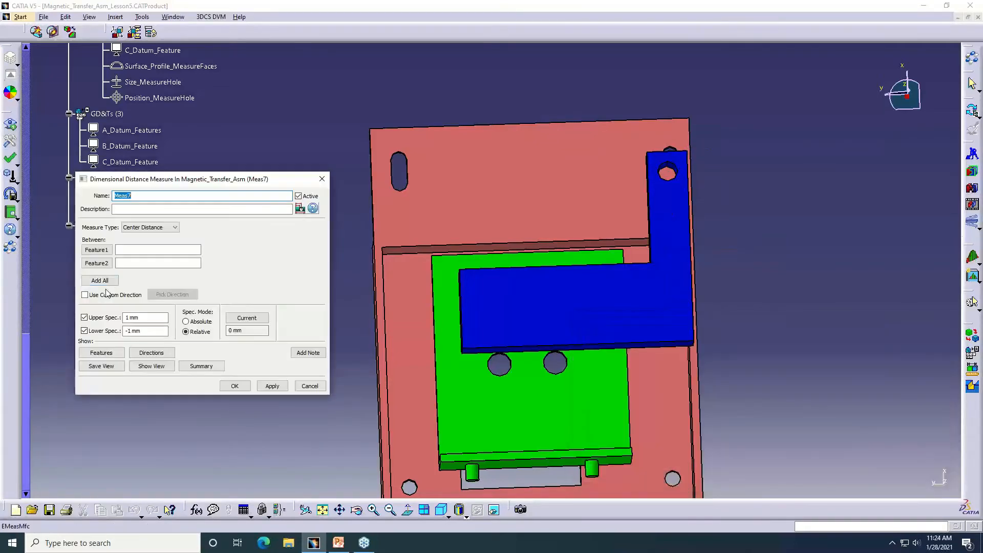
{"action": "left_click", "coordinate": [105, 280]}
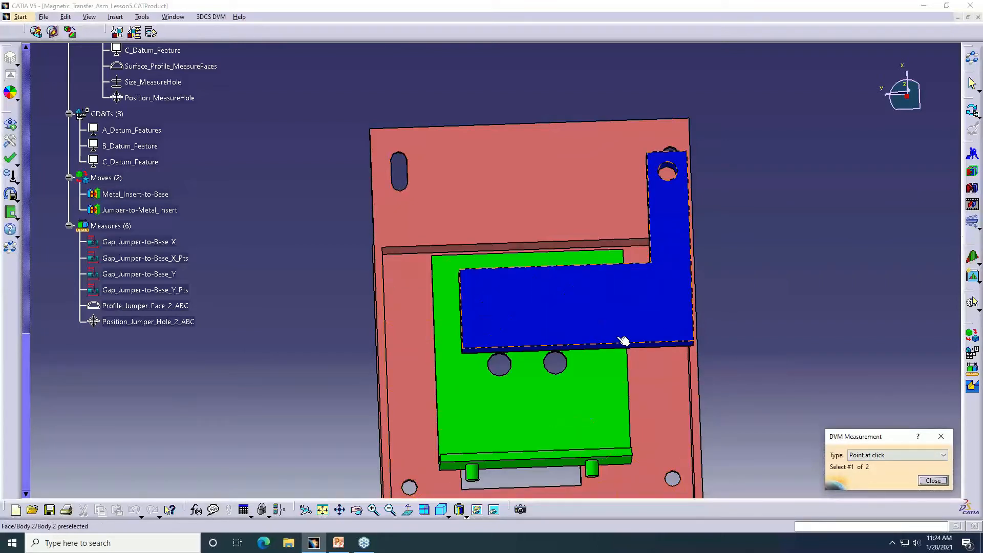
Examine the gap between the Jumper's lower face and the Base's bottom wall in the assembled state, ending with the parts separated
{"action": "middle_click_drag", "start_coordinate": [623, 340], "coordinate": [620, 236]}
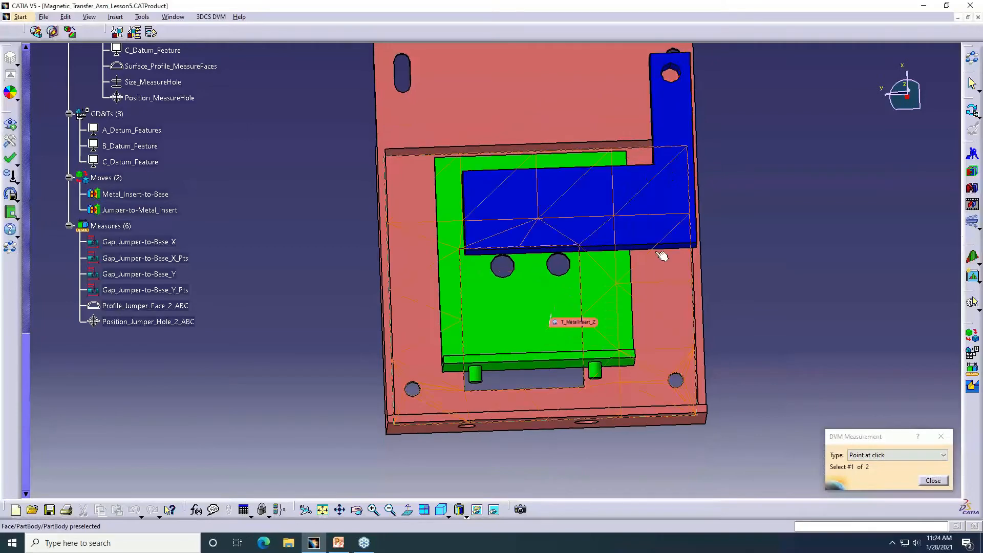
{"action": "middle_click_drag", "start_coordinate": [660, 262], "coordinate": [478, 179]}
{"action": "middle_click_drag", "start_coordinate": [543, 174], "coordinate": [483, 88]}
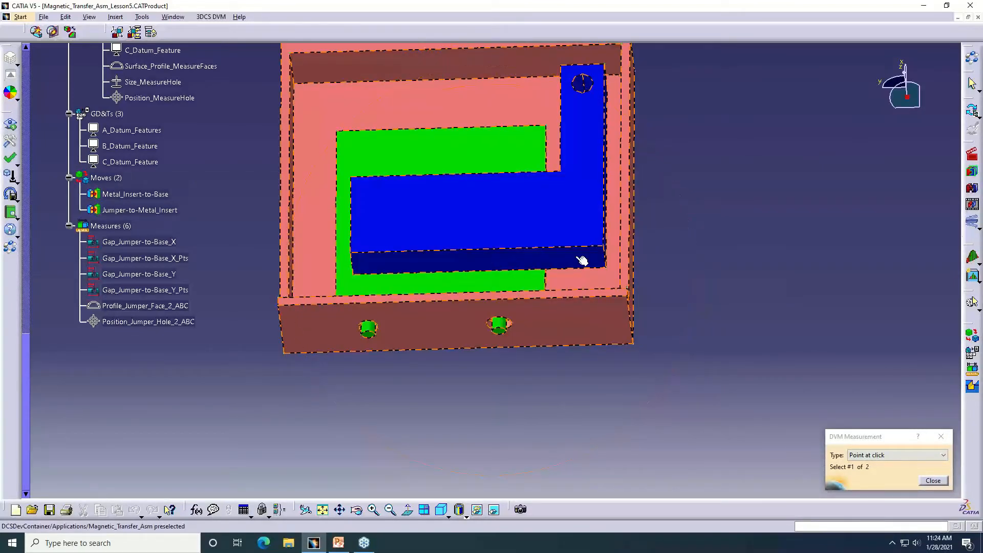
{"action": "middle_click_drag", "start_coordinate": [582, 261], "coordinate": [594, 321]}
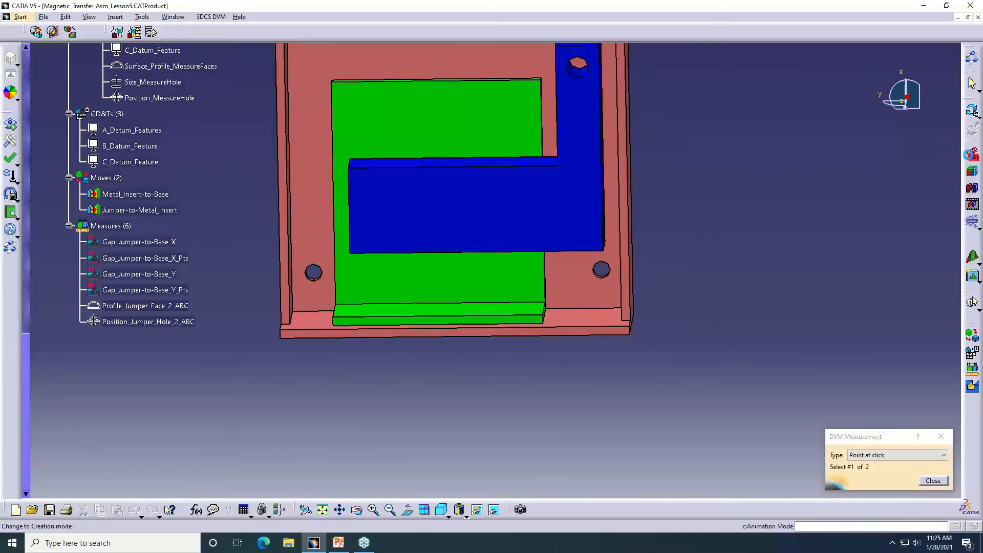
{"action": "left_click", "coordinate": [973, 302]}
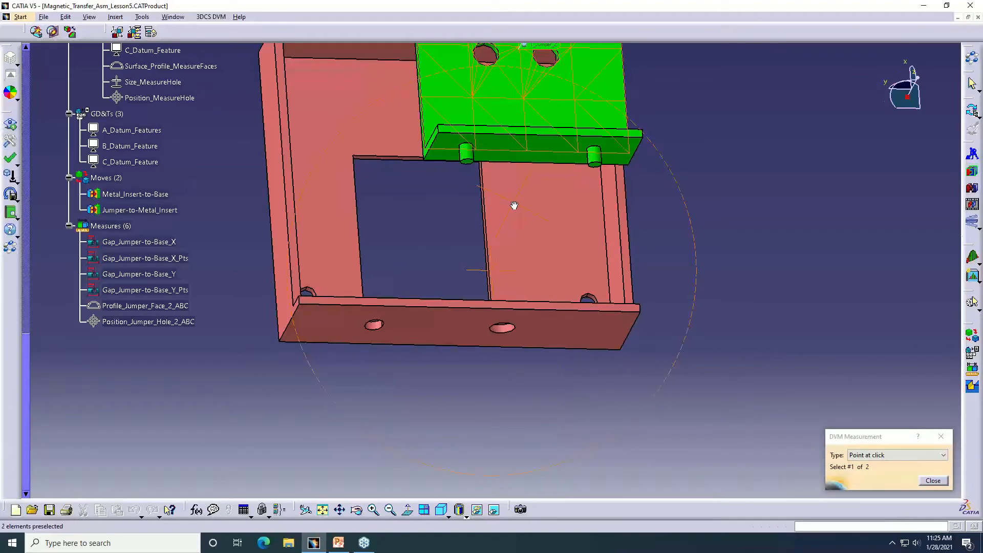
Pick a point on the Jumper's lower face and a point on the inner face of the Base's bottom wall as measure features
{"action": "middle_click_drag", "start_coordinate": [514, 206], "coordinate": [516, 281]}
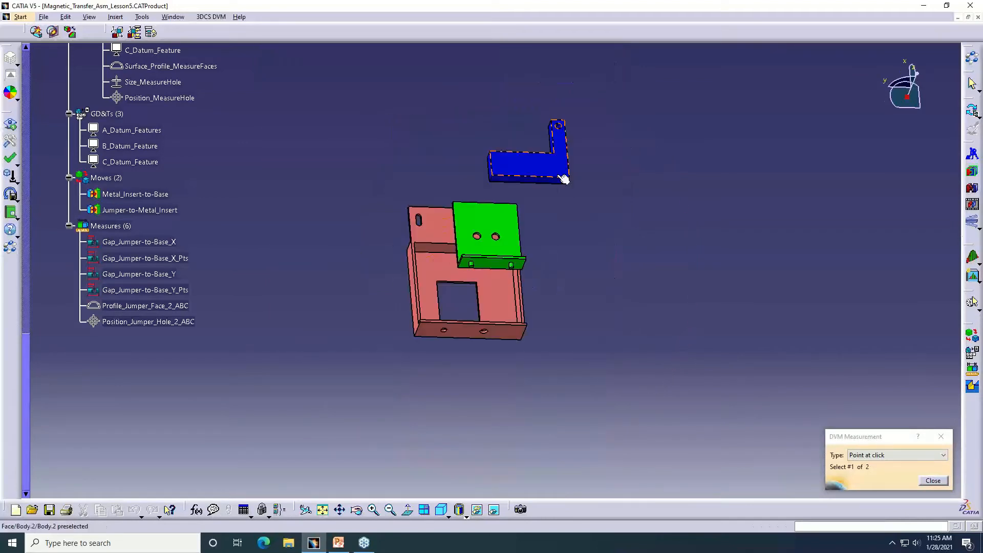
{"action": "middle_click", "coordinate": [558, 178]}
{"action": "middle_click_drag", "start_coordinate": [554, 179], "coordinate": [300, 9]}
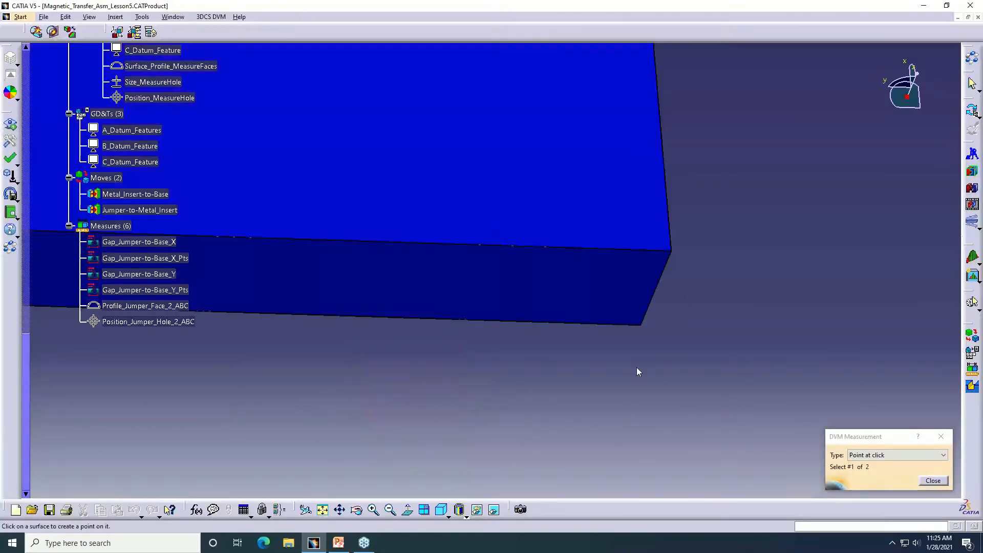
{"action": "left_click", "coordinate": [540, 281]}
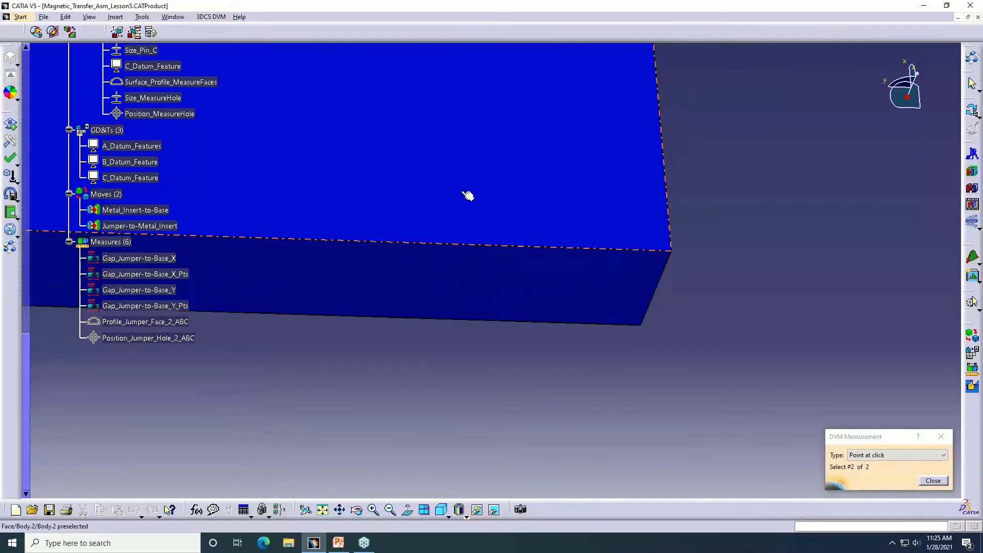
{"action": "middle_click_drag", "start_coordinate": [468, 195], "coordinate": [527, 276], "text": "ctrl"}
{"action": "middle_click_drag", "start_coordinate": [688, 45], "coordinate": [592, 194]}
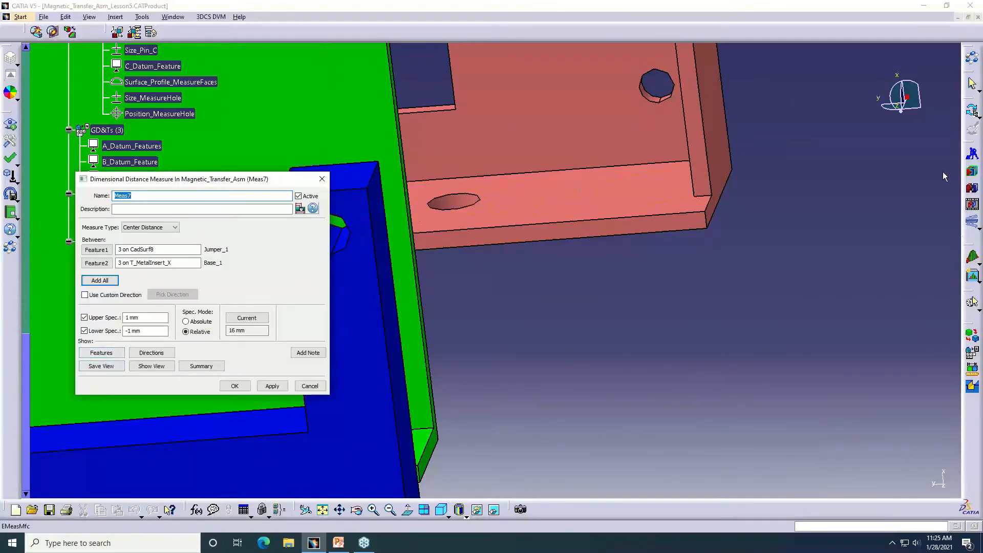
Assemble the parts in the nominal build and display the new measure's two feature points from the front
{"action": "left_click", "coordinate": [974, 174]}
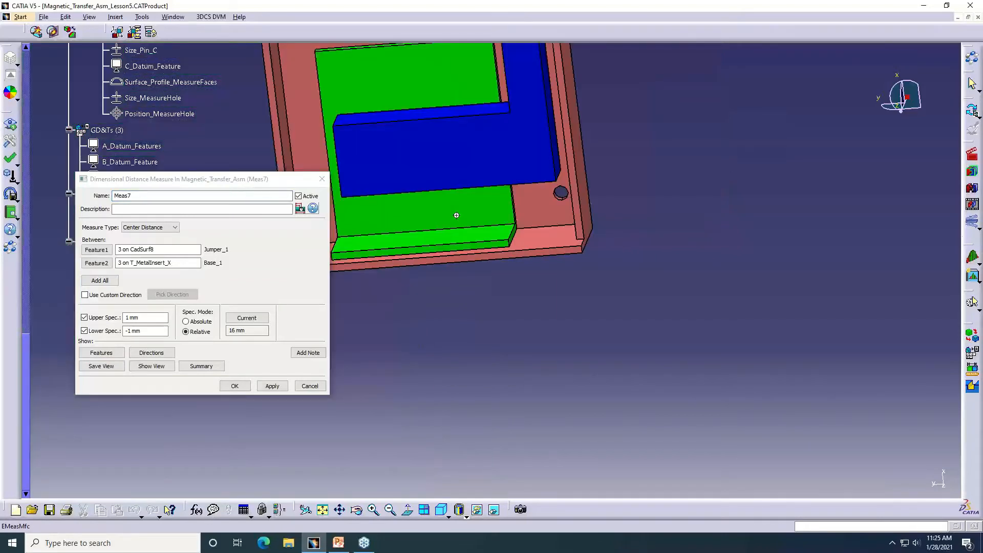
{"action": "middle_click_drag", "start_coordinate": [456, 215], "coordinate": [516, 195]}
{"action": "left_click", "coordinate": [102, 353]}
{"action": "middle_click_drag", "start_coordinate": [449, 335], "coordinate": [498, 340]}
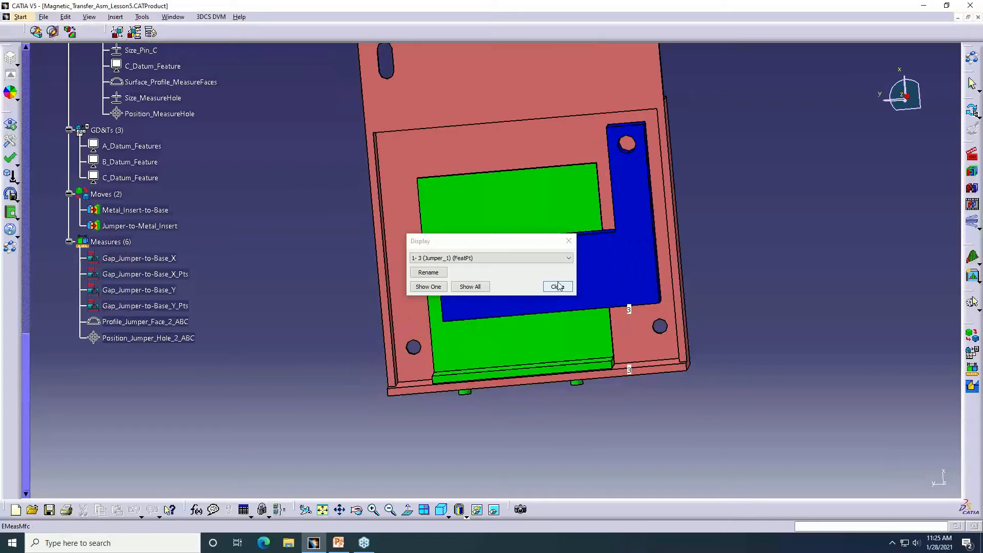
Check both point features of the new distance measure and their directions in the model, and discard the measure
{"action": "left_click", "coordinate": [559, 287]}
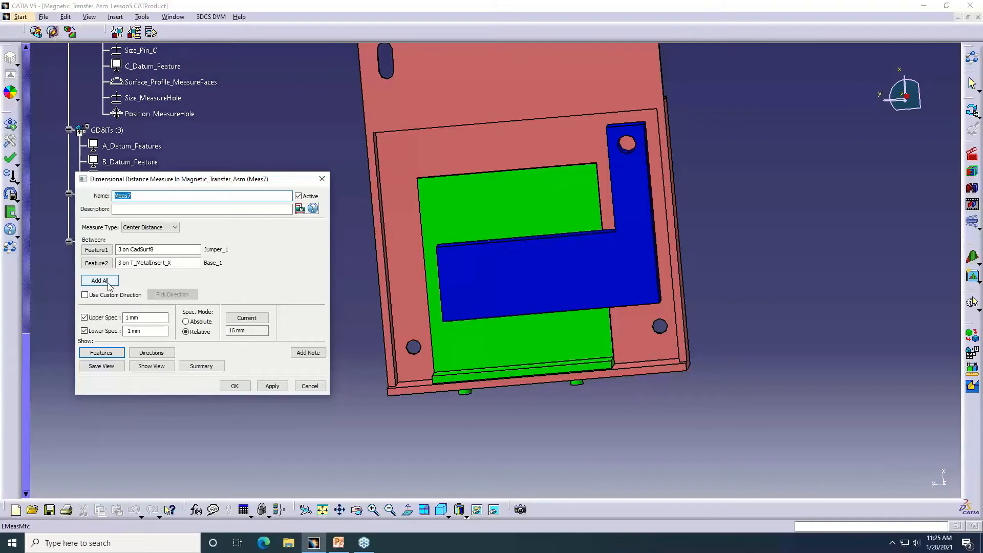
{"action": "left_click", "coordinate": [156, 251]}
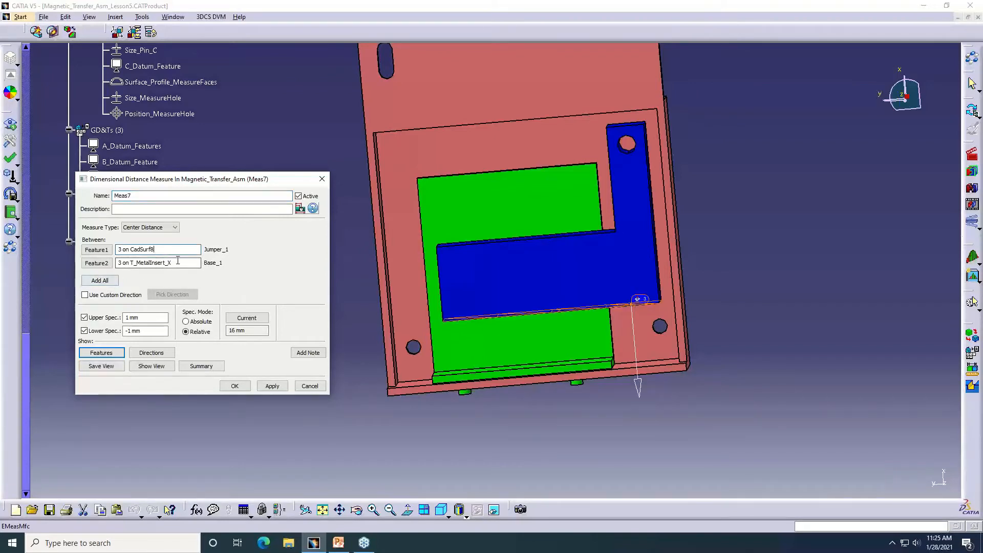
{"action": "left_click", "coordinate": [178, 261]}
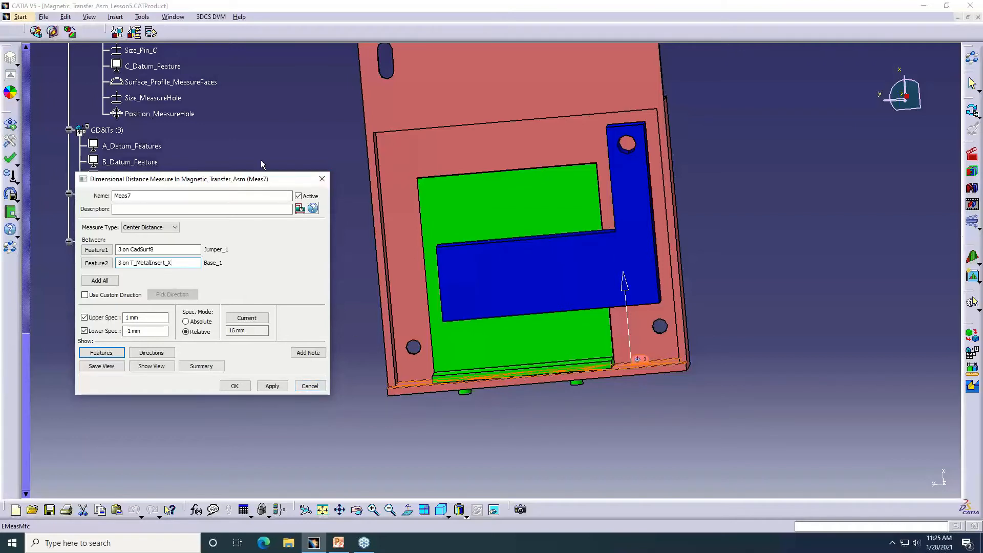
{"action": "left_click", "coordinate": [323, 179]}
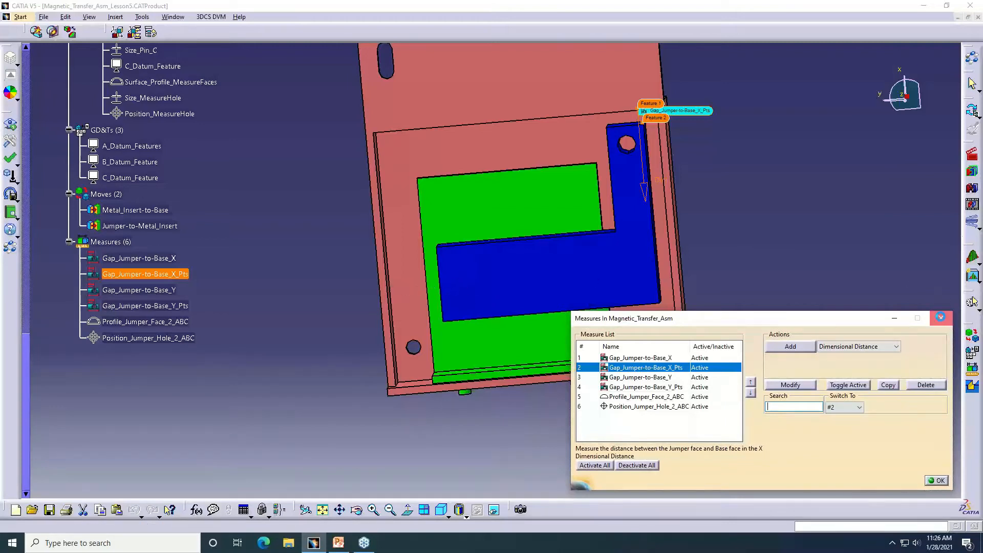
{"action": "left_click", "coordinate": [940, 317]}
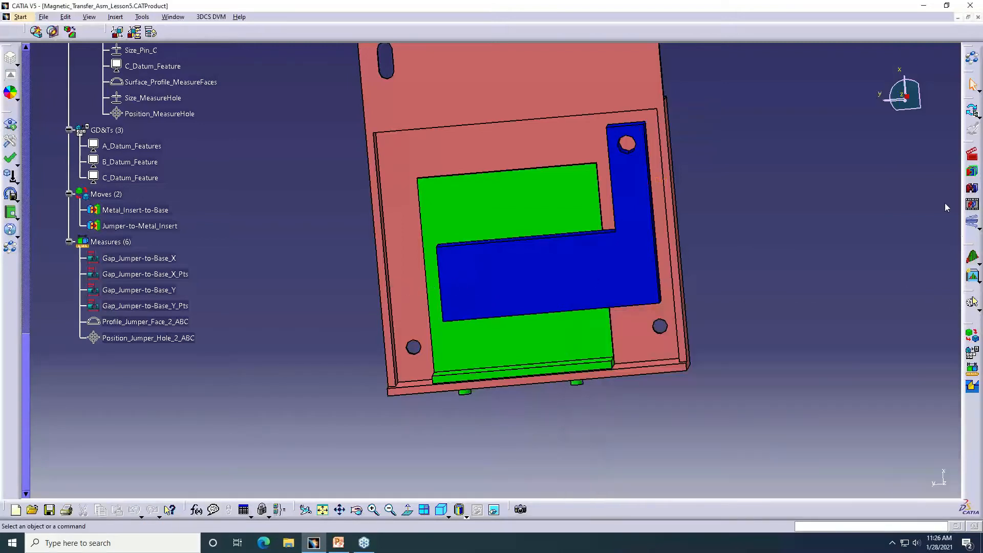
Assemble the parts in the nominal build and run the GeoFactor analysis with its results in Magnetic_Transfer_Asm_Lesson5.hlm
{"action": "left_click", "coordinate": [974, 176]}
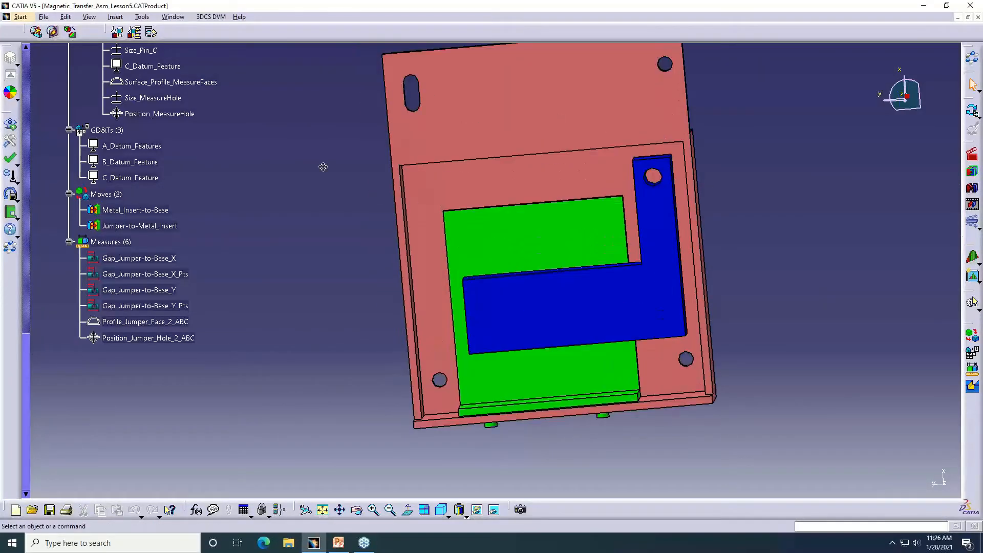
{"action": "middle_click_drag", "start_coordinate": [323, 167], "coordinate": [355, 204]}
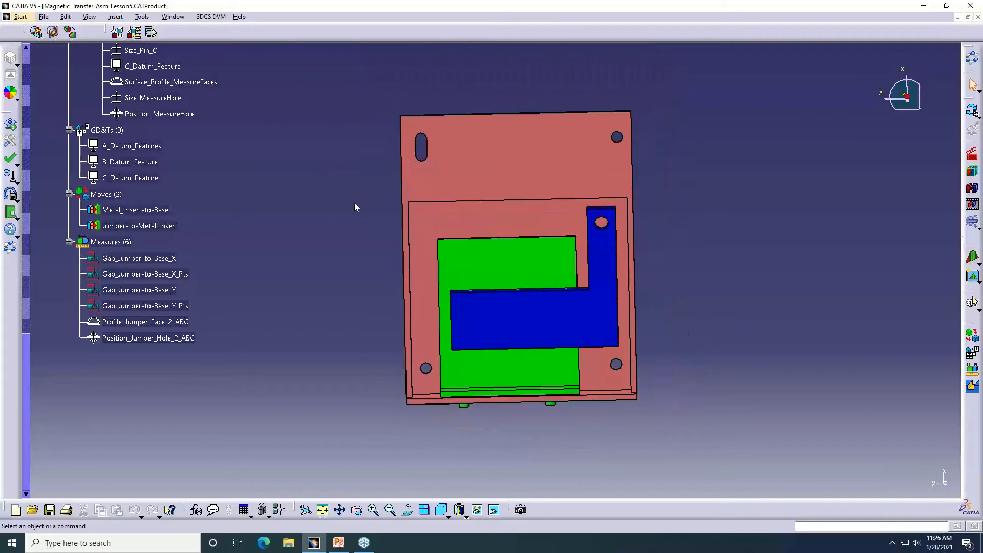
{"action": "left_click", "coordinate": [973, 257]}
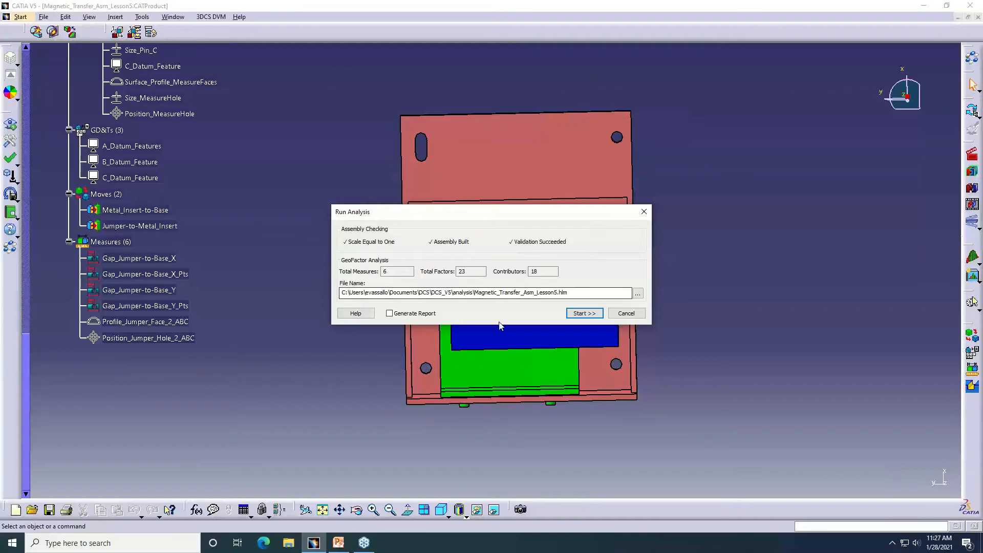
{"action": "left_click", "coordinate": [588, 315]}
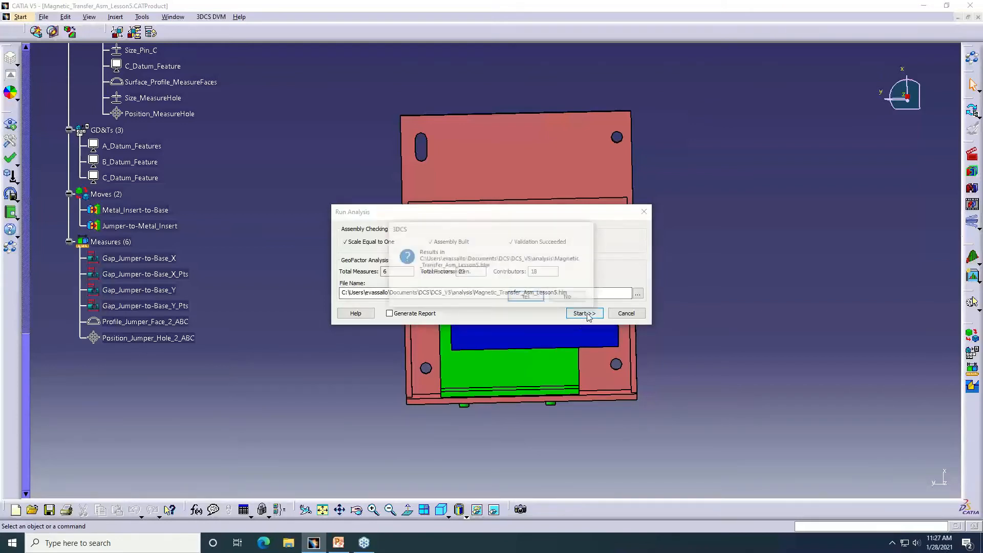
{"action": "left_click", "coordinate": [528, 296]}
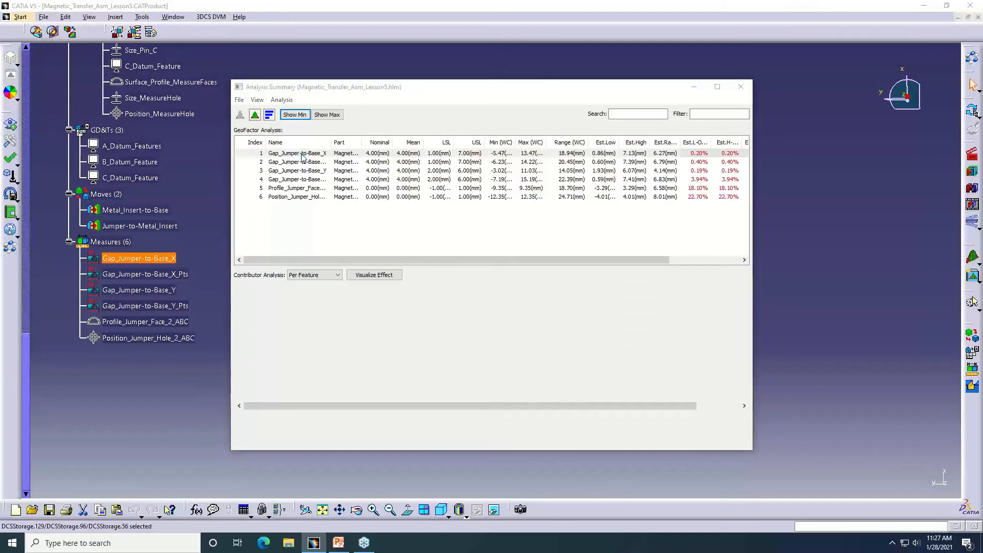
Open the detailed GeoFactor results for Gap_Jumper-to-Base_X and arrange them beside the assembly so its contributor callouts can be seen
{"action": "double_click", "coordinate": [303, 153]}
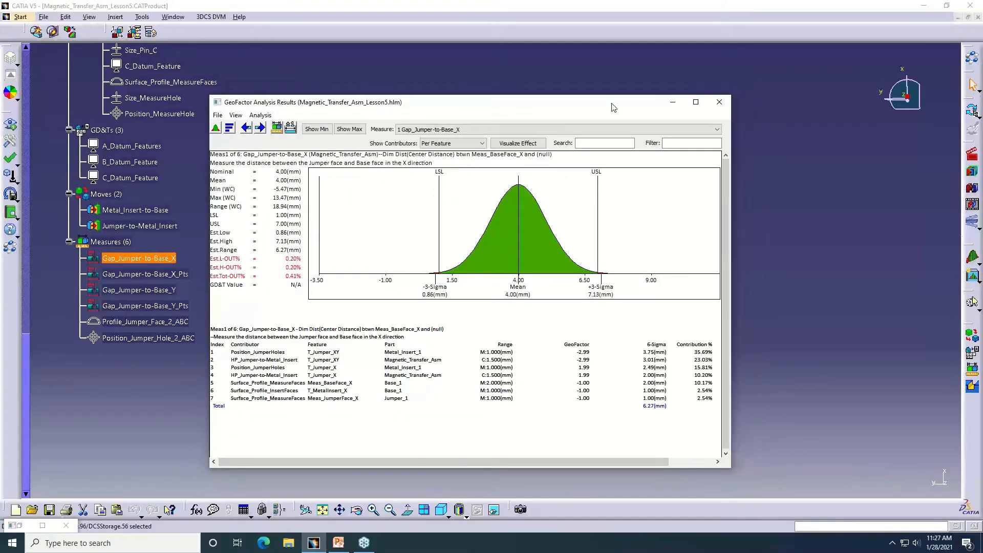
{"action": "left_click_drag", "start_coordinate": [610, 109], "coordinate": [422, 112]}
{"action": "middle_click_drag", "start_coordinate": [613, 238], "coordinate": [798, 240]}
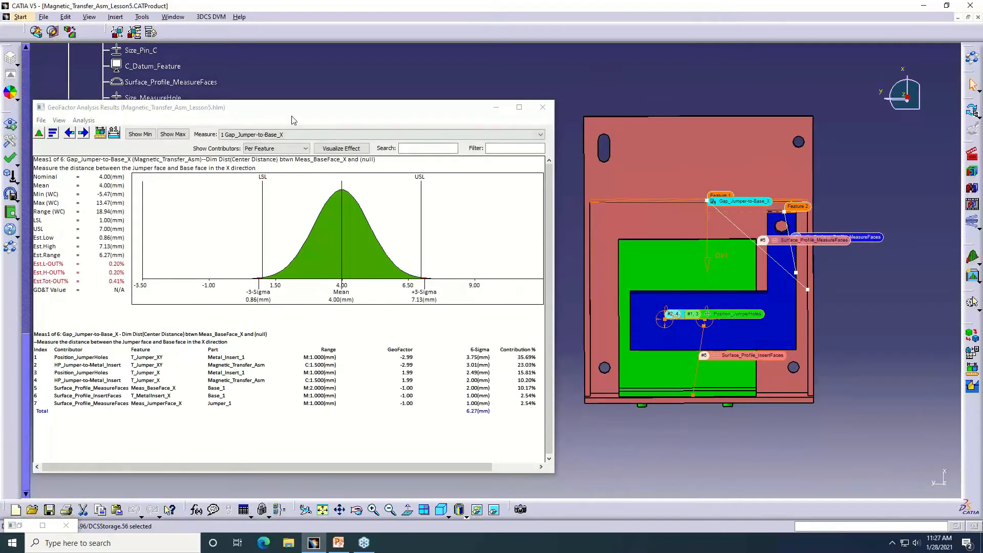
{"action": "left_click_drag", "start_coordinate": [293, 112], "coordinate": [311, 97]}
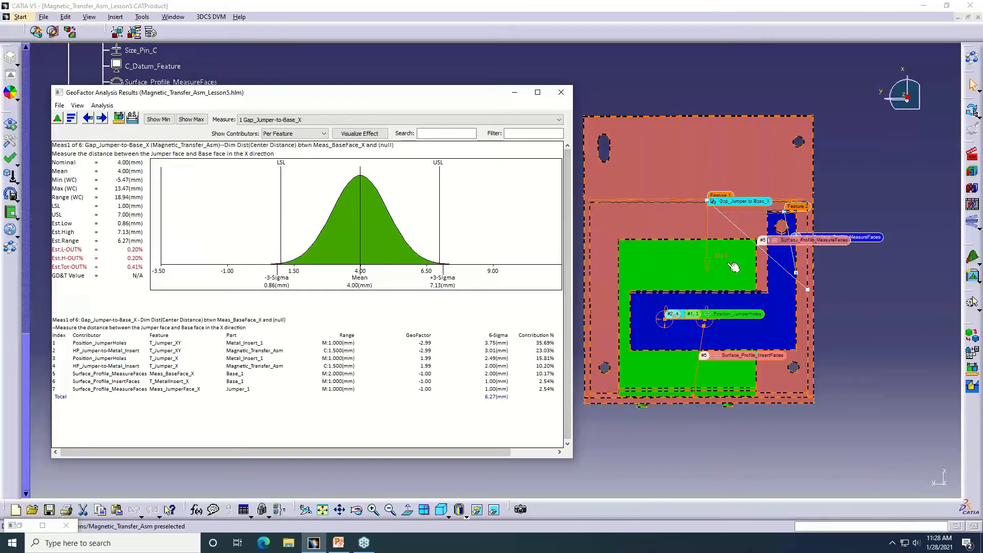
Isolate the first Position_JumperHoles contributor of Gap_Jumper-to-Base_X in the model and open Visualize Effect for it
{"action": "left_click", "coordinate": [708, 269]}
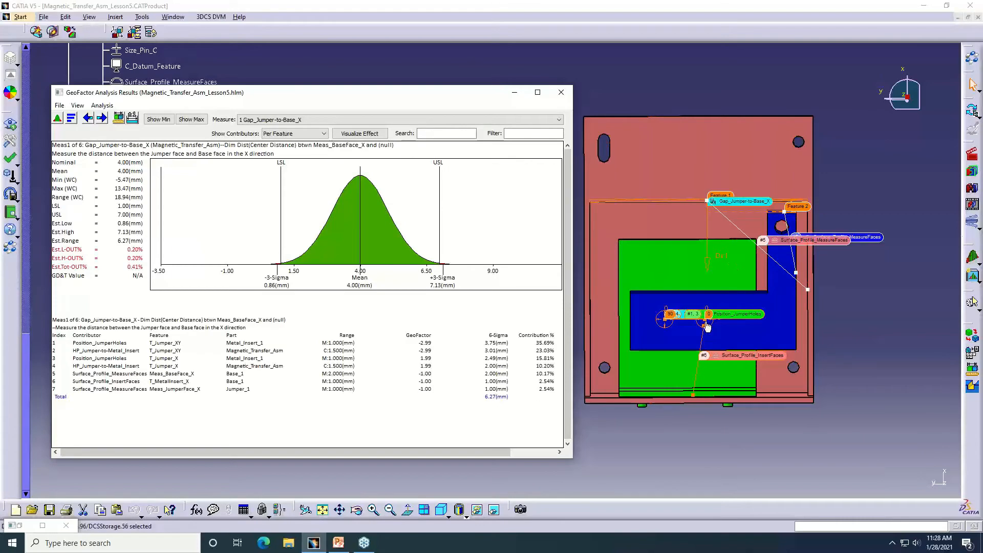
{"action": "middle_click_drag", "start_coordinate": [823, 334], "coordinate": [939, 308]}
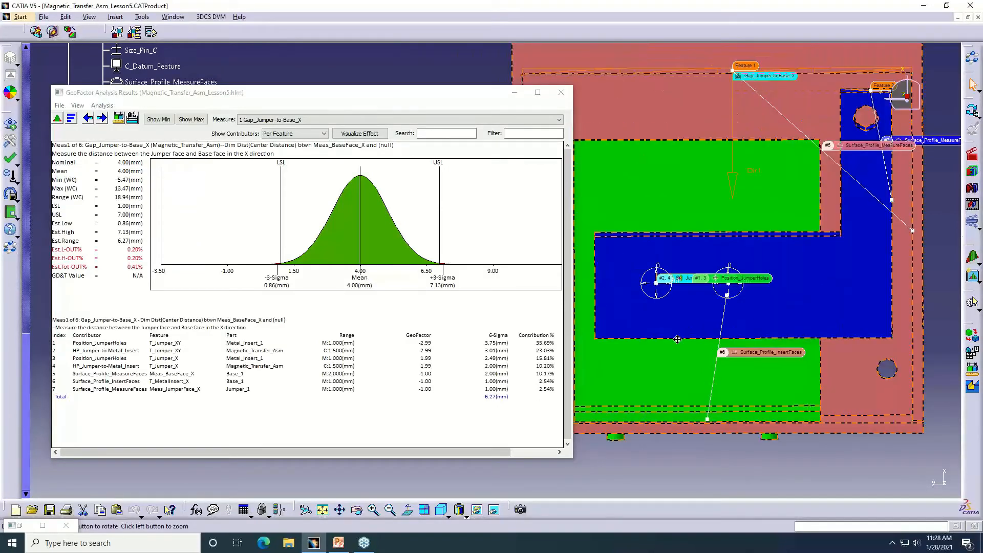
{"action": "middle_click_drag", "start_coordinate": [677, 339], "coordinate": [690, 363]}
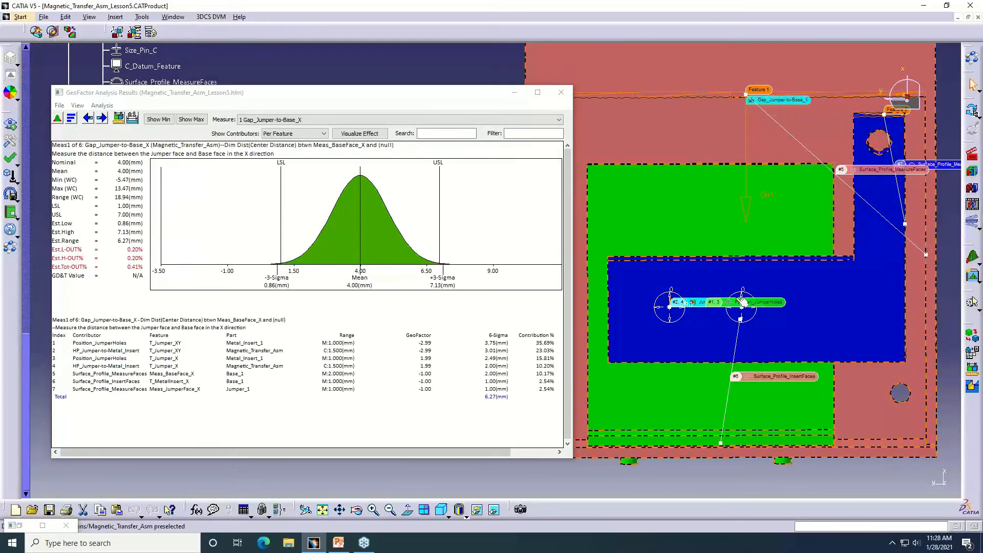
{"action": "left_click", "coordinate": [118, 344]}
{"action": "double_click", "coordinate": [118, 343]}
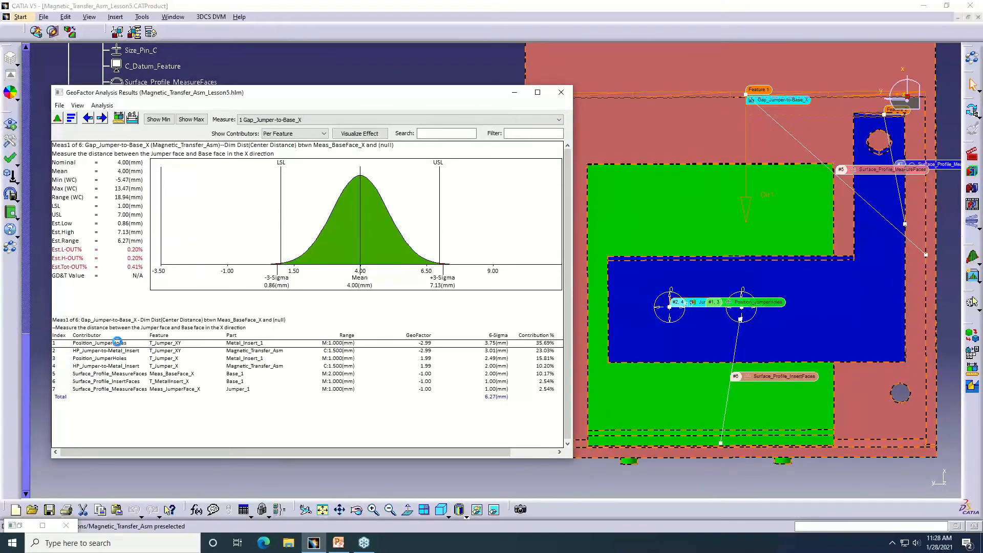
{"action": "right_click", "coordinate": [117, 342]}
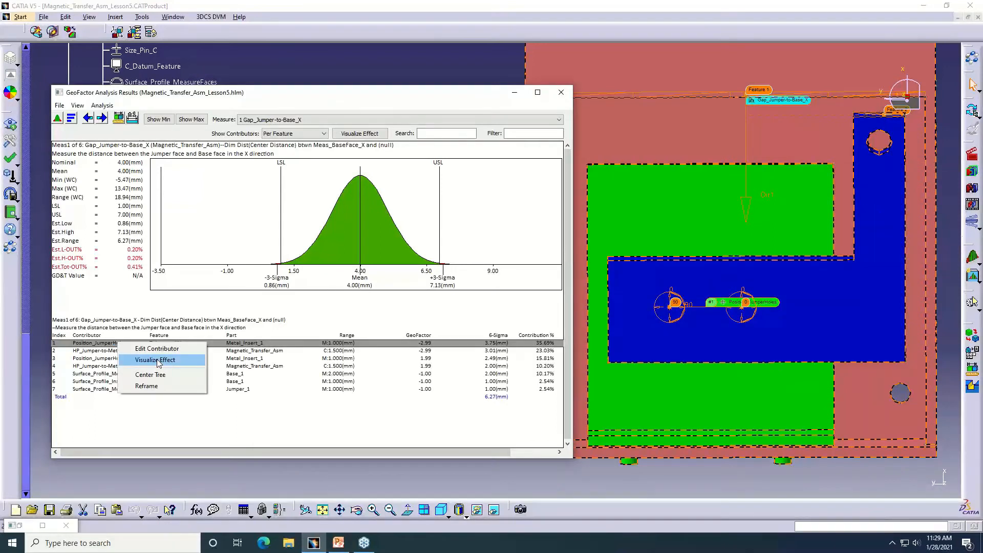
{"action": "left_click", "coordinate": [165, 361]}
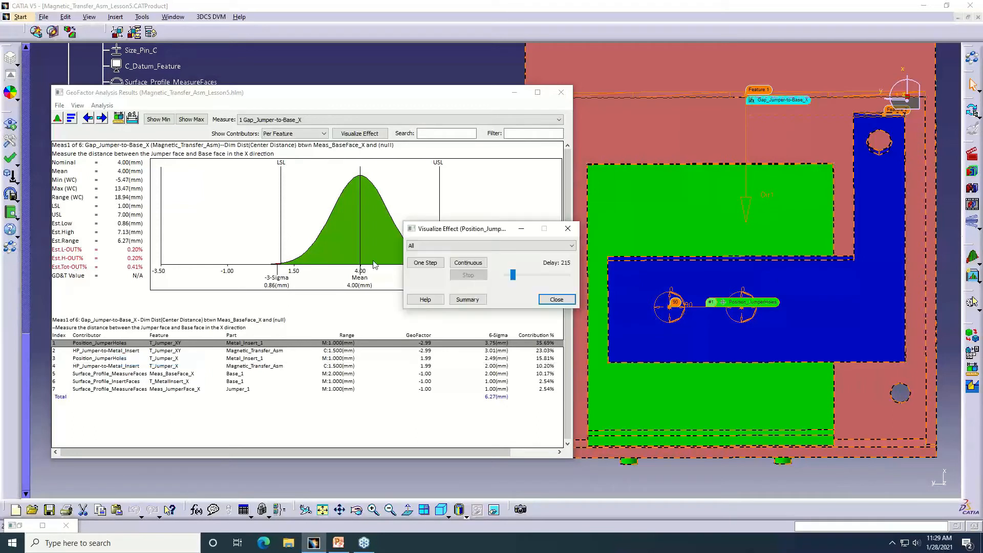
Animate the Position_JumperHoles effect continuously for the T_Jumper_XY feature only, and end the visualization
{"action": "left_click", "coordinate": [428, 246]}
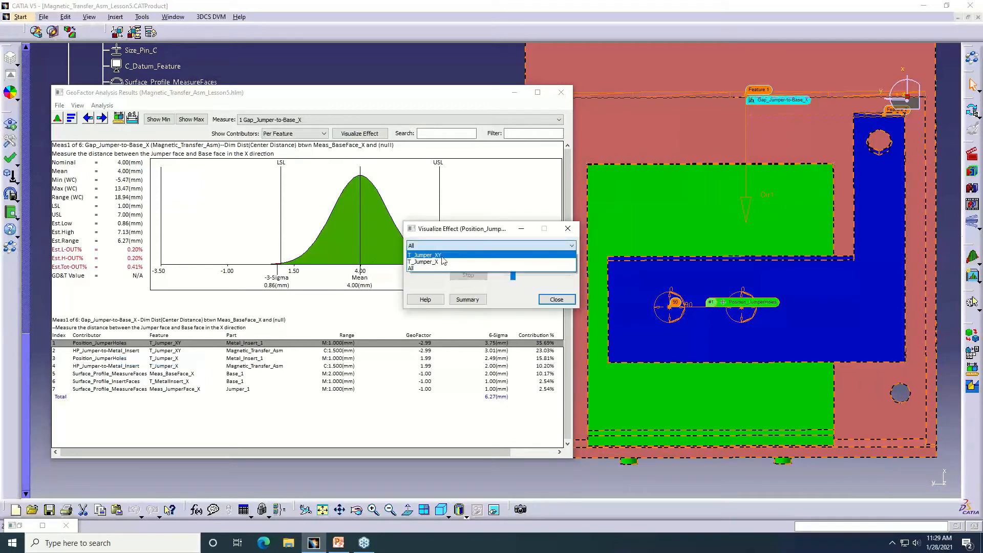
{"action": "left_click", "coordinate": [444, 256]}
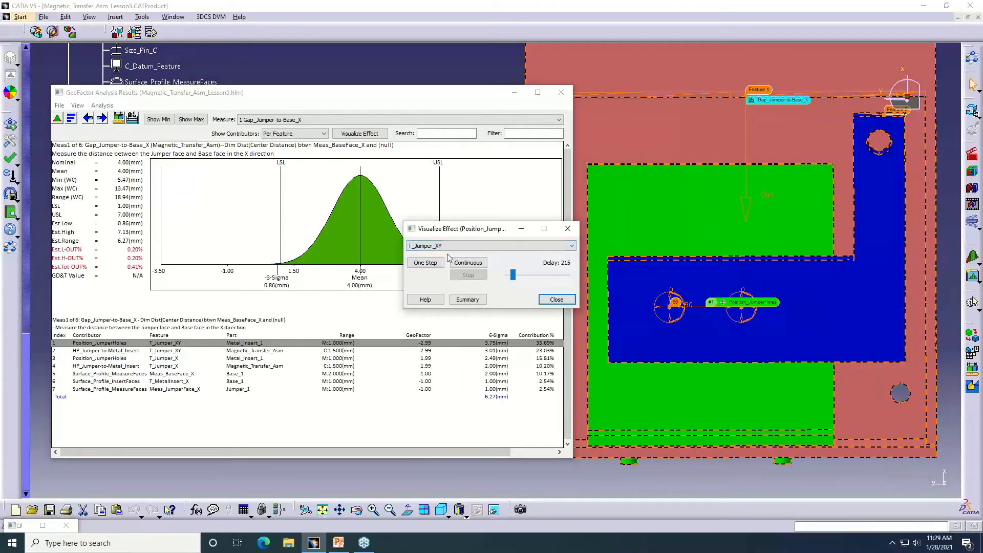
{"action": "left_click", "coordinate": [714, 283]}
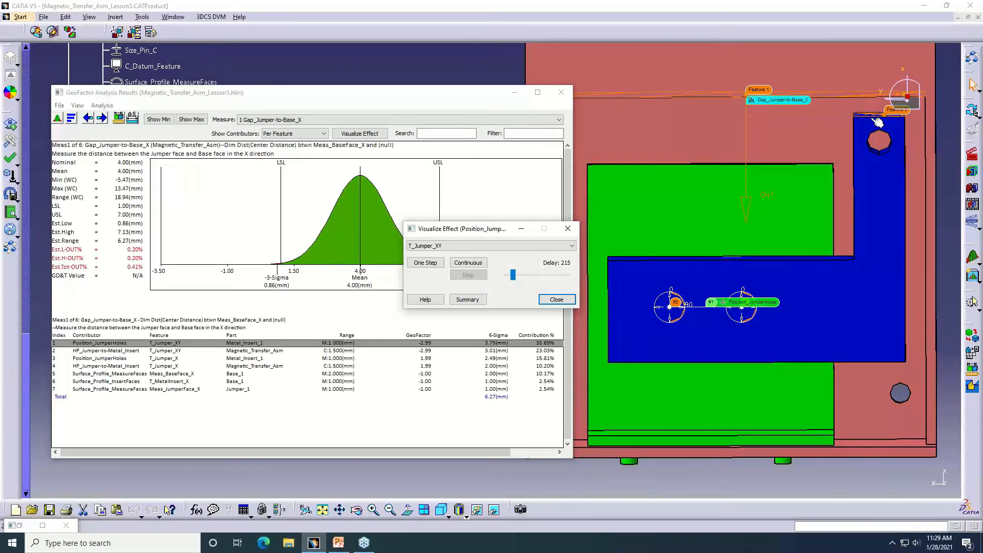
{"action": "middle_click_drag", "start_coordinate": [683, 194], "coordinate": [685, 214]}
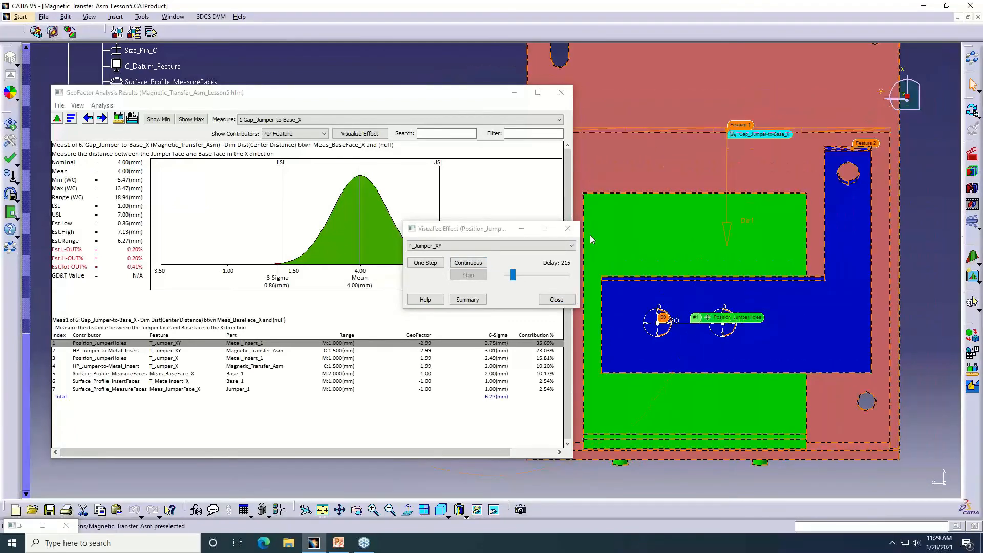
{"action": "left_click", "coordinate": [467, 266]}
{"action": "left_click", "coordinate": [467, 263]}
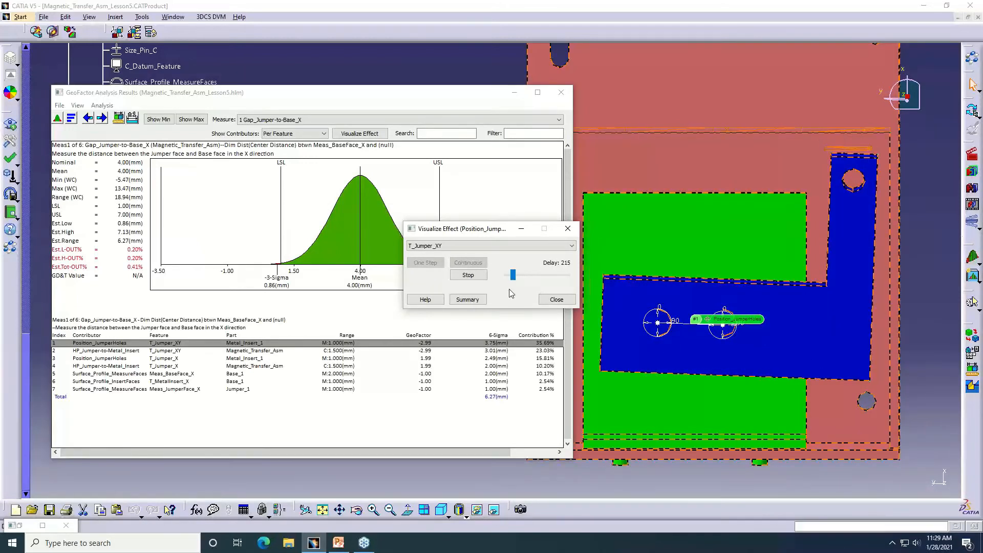
{"action": "left_click", "coordinate": [569, 229]}
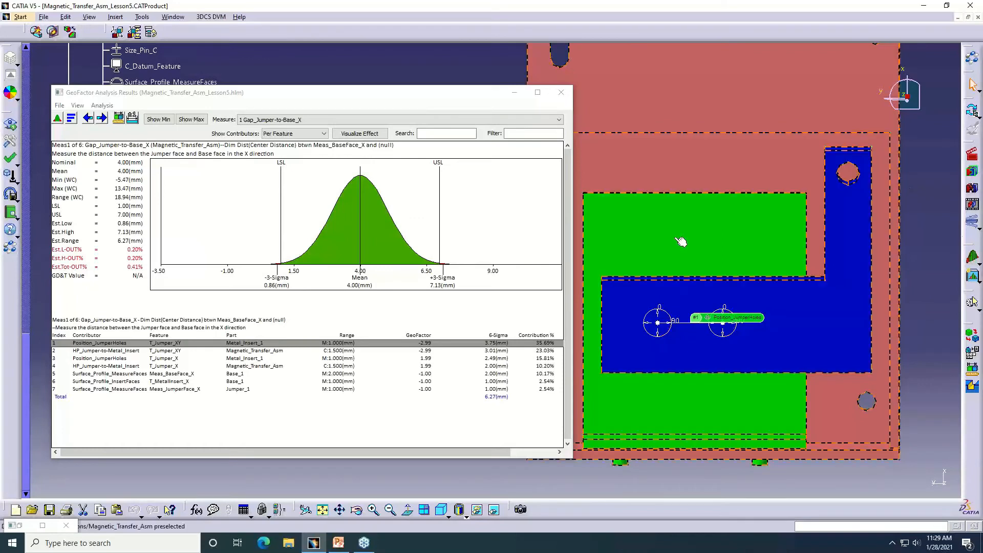
Narrow the columns of the contributor list so the Contribution Graph fits in the results window
{"action": "left_click_drag", "start_coordinate": [425, 351], "coordinate": [388, 352]}
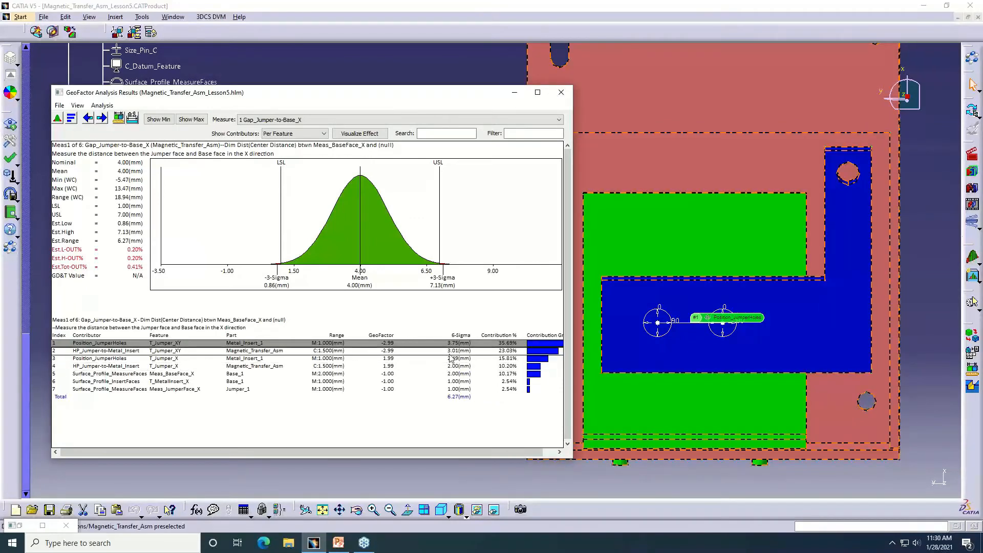
{"action": "left_click_drag", "start_coordinate": [458, 361], "coordinate": [421, 358]}
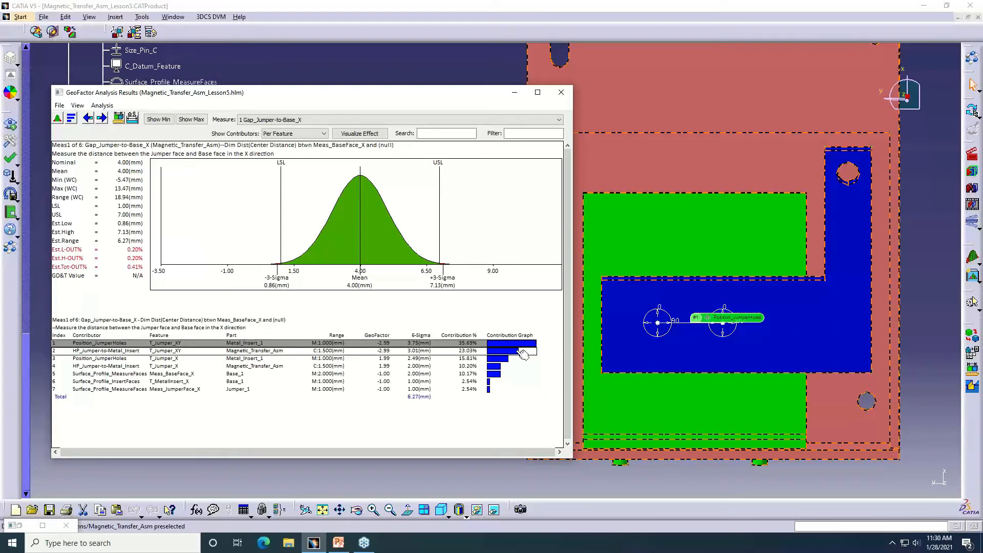
Compare the animated Position_JumperHoles effect for all features with the effect for T_Jumper_XY alone
{"action": "left_click", "coordinate": [724, 321]}
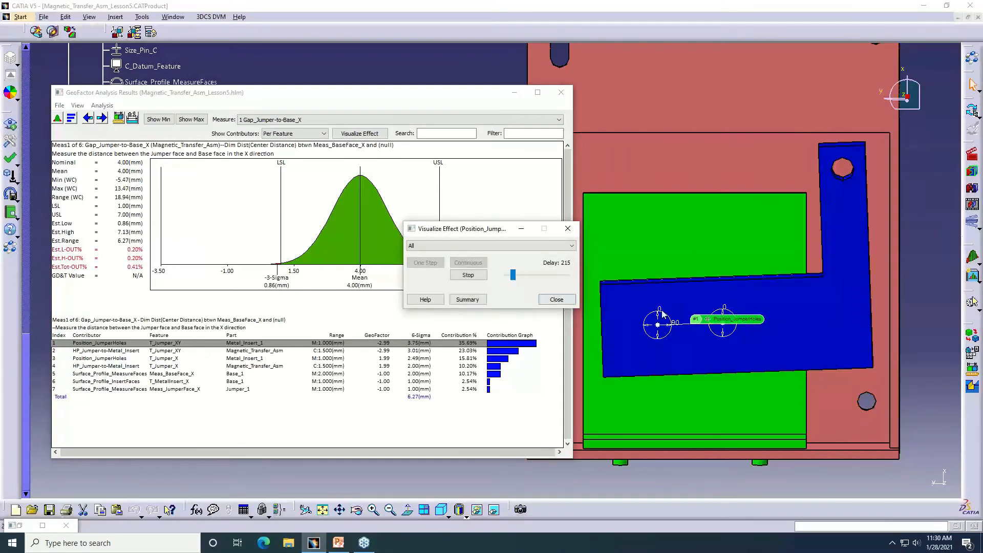
{"action": "left_click", "coordinate": [557, 299]}
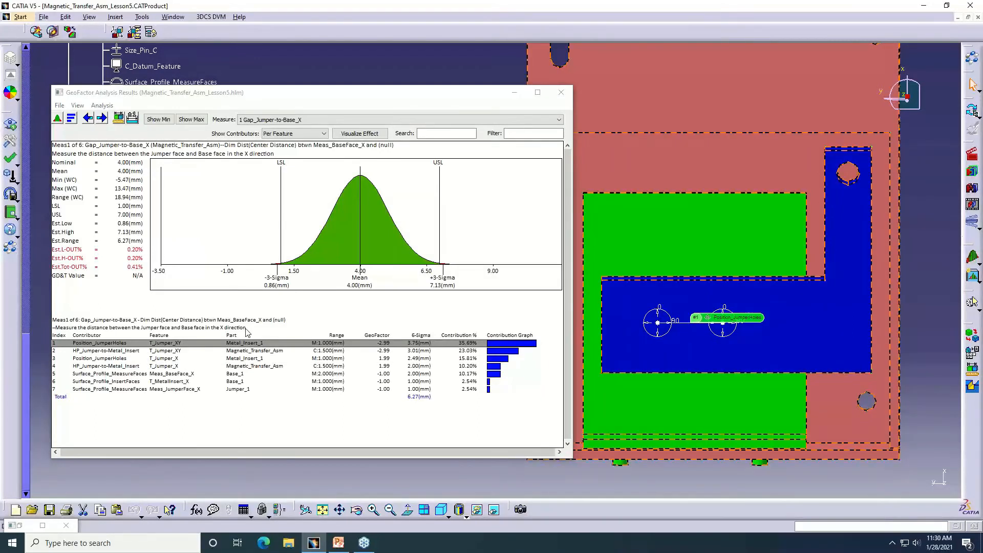
{"action": "right_click", "coordinate": [115, 342]}
{"action": "left_click", "coordinate": [148, 359]}
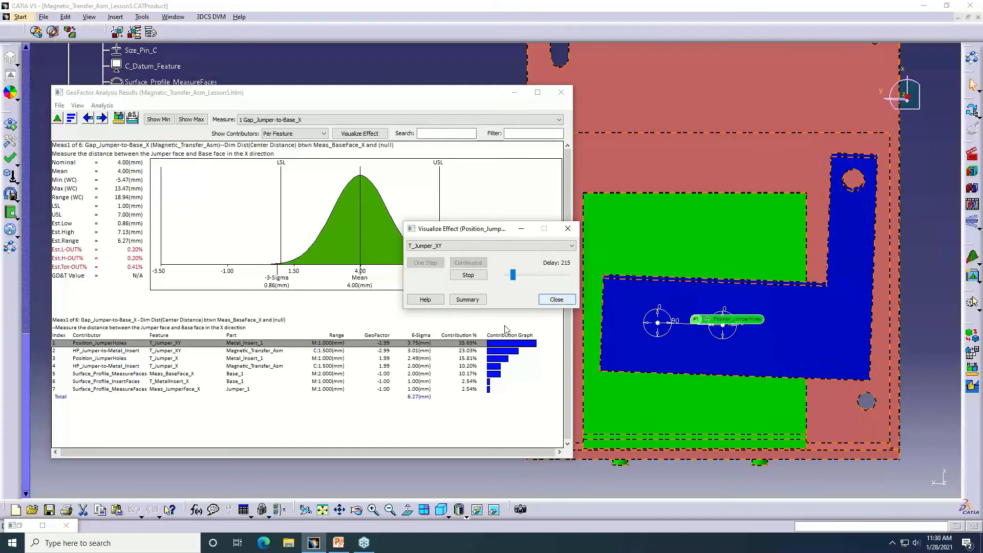
{"action": "left_click", "coordinate": [557, 301]}
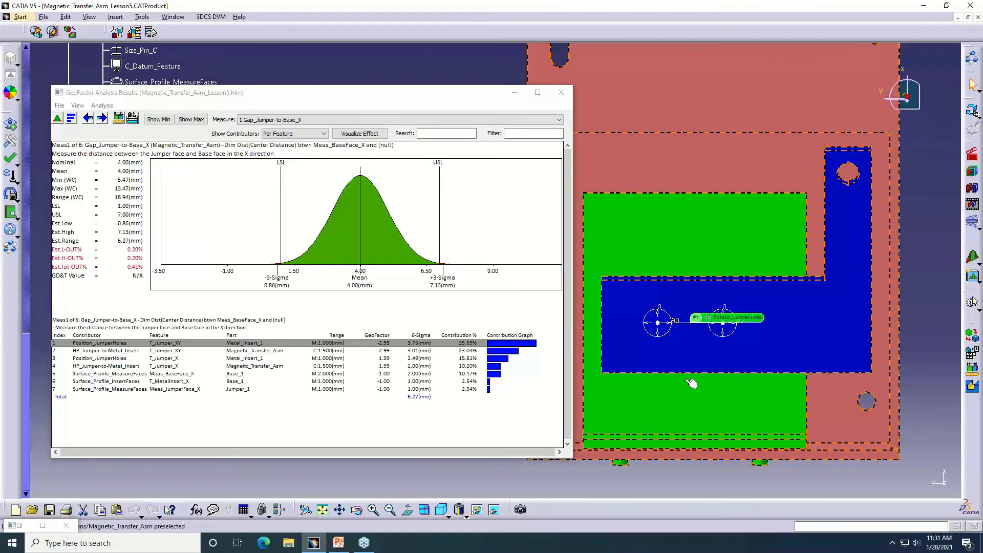
Close the GeoFactor results and return the parts to their unassembled positions, with the Jumper_1 features and GD&Ts in view in the tree
{"action": "left_click", "coordinate": [561, 93]}
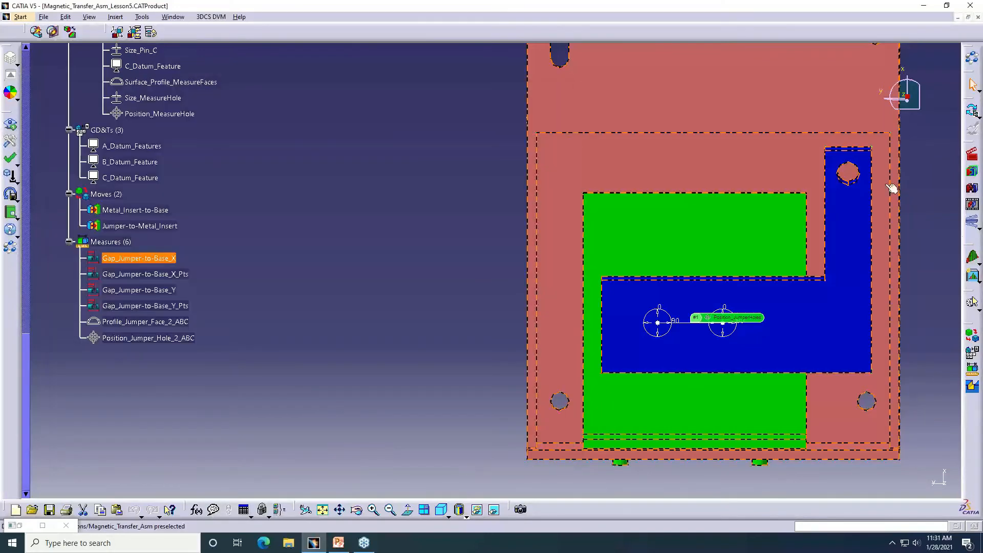
{"action": "left_click", "coordinate": [979, 156]}
{"action": "middle_click_drag", "start_coordinate": [495, 215], "coordinate": [455, 250]}
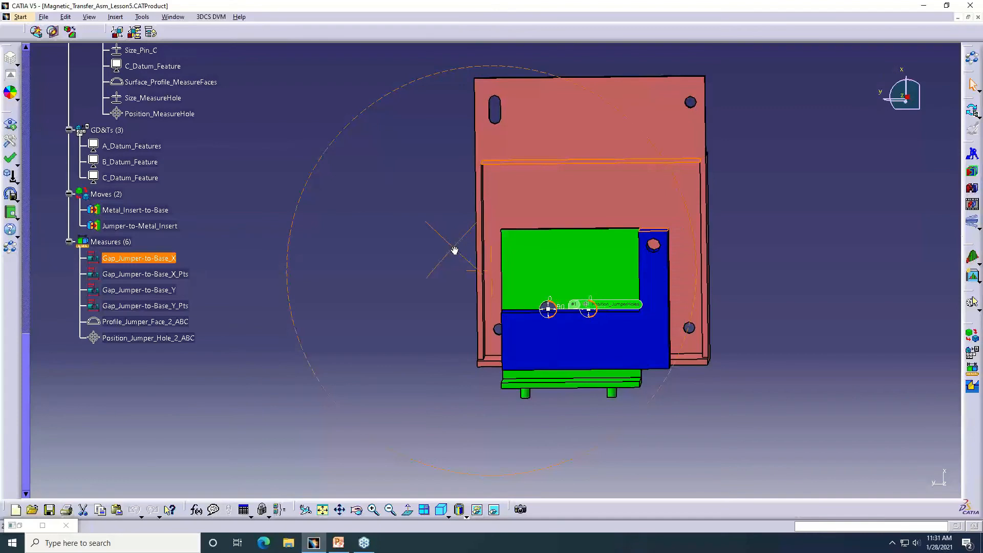
{"action": "left_click", "coordinate": [789, 241]}
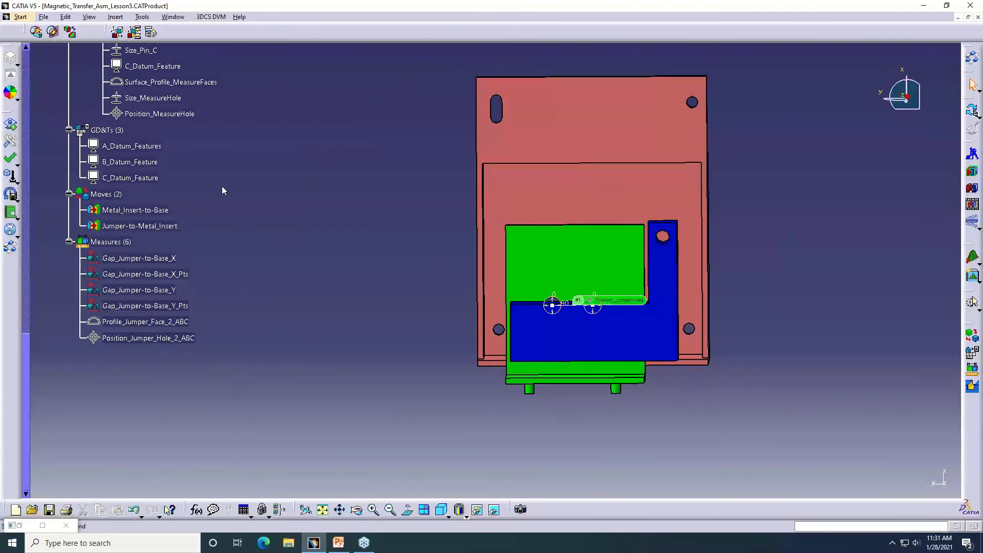
{"action": "scroll", "coordinate": [223, 191], "scroll_direction": "up", "scroll_amount": 5}
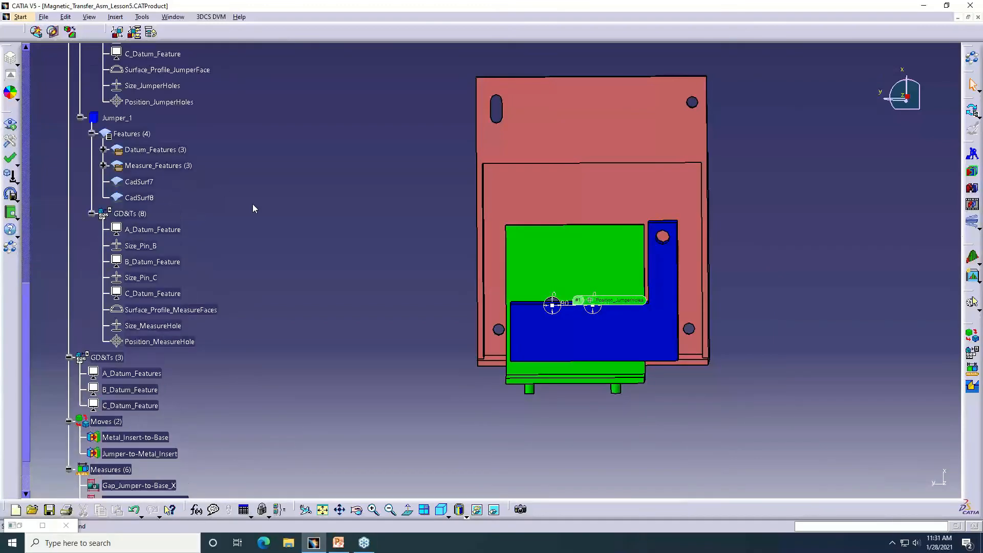
Assemble the parts to inspect the gap between the jumper and the base, and separate them again
{"action": "scroll", "coordinate": [253, 204], "scroll_direction": "down", "scroll_amount": 3}
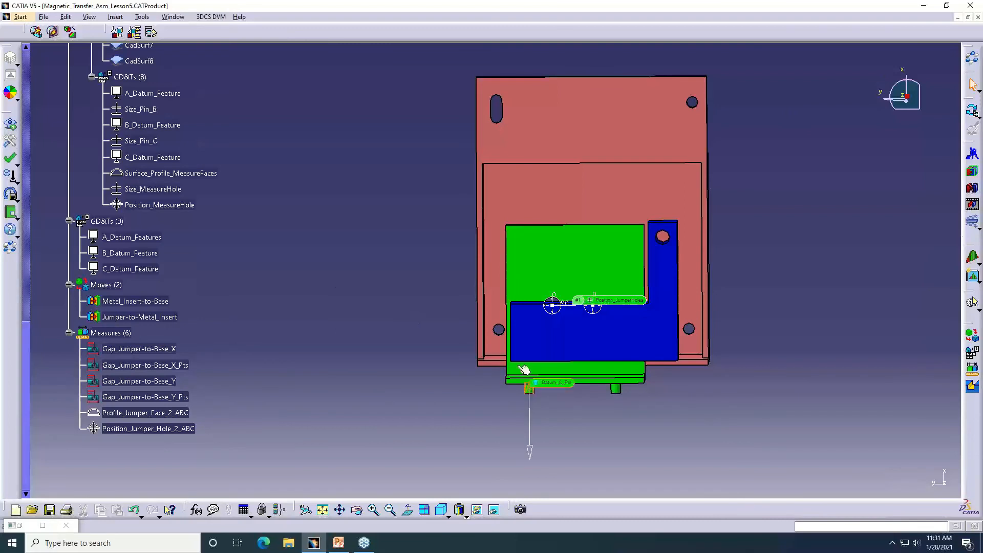
{"action": "middle_click", "coordinate": [515, 331]}
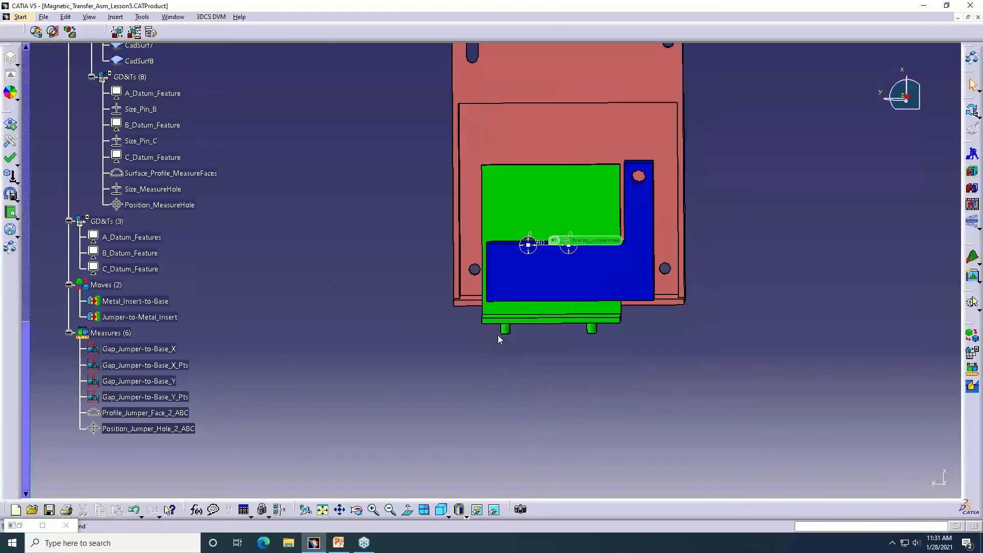
{"action": "middle_click_drag", "start_coordinate": [500, 339], "coordinate": [497, 312]}
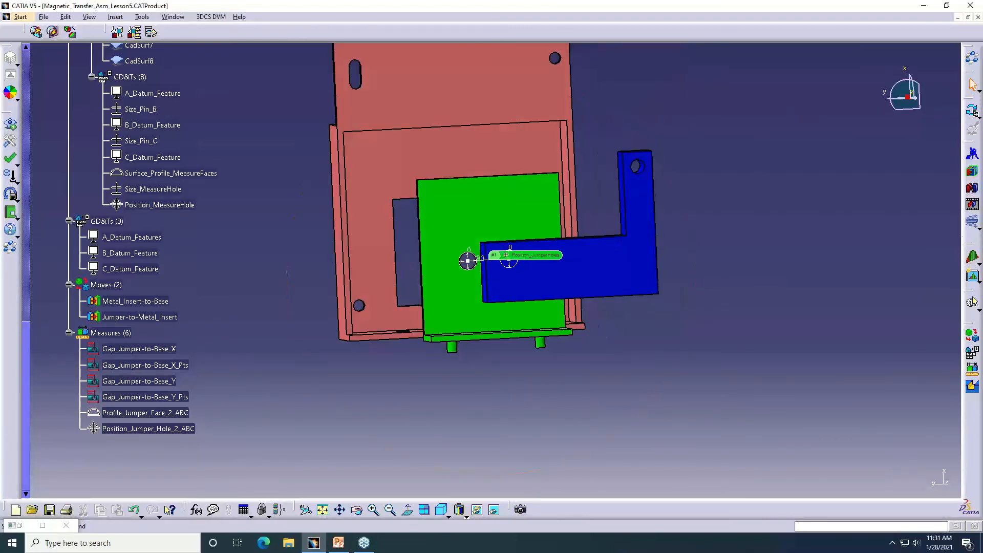
{"action": "left_click", "coordinate": [973, 302]}
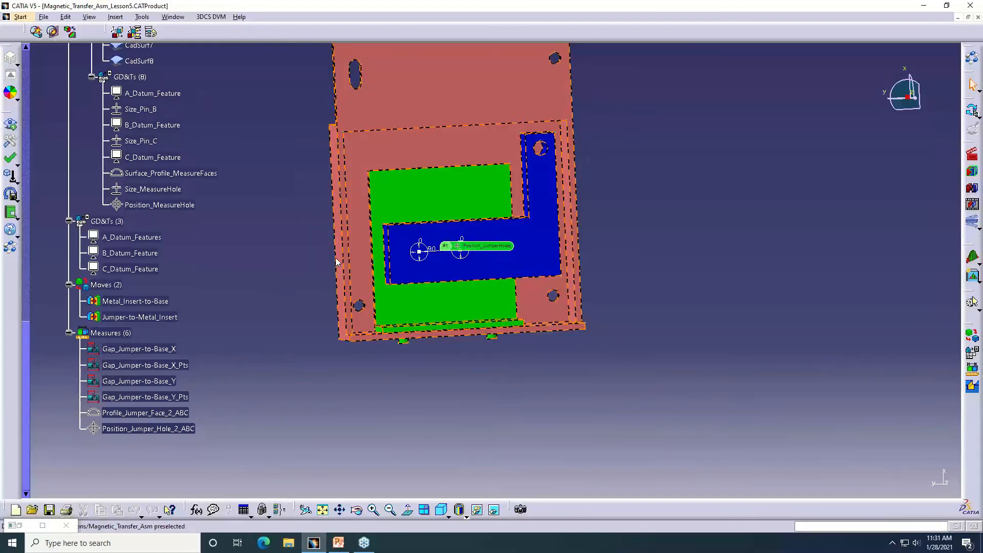
{"action": "middle_click_drag", "start_coordinate": [388, 249], "coordinate": [559, 251]}
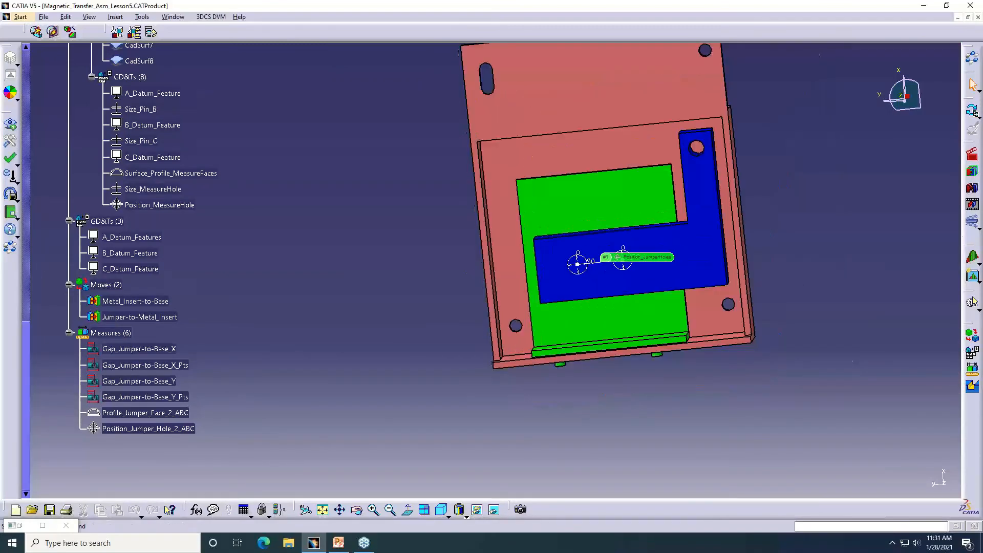
{"action": "left_click", "coordinate": [973, 154]}
{"action": "middle_click_drag", "start_coordinate": [340, 253], "coordinate": [433, 269]}
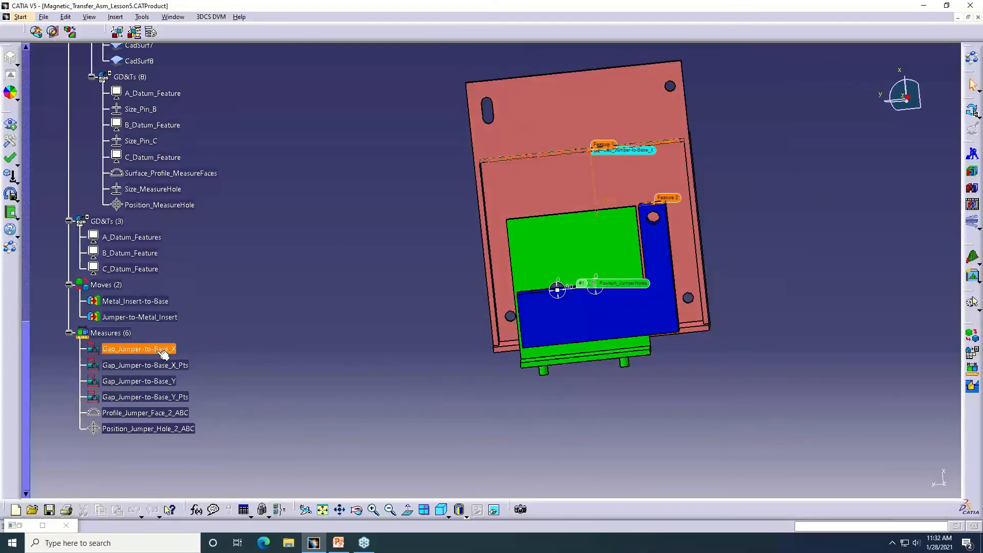
Add a Dimensional Distance measure to the assembly and name it New Gap Measure Jumper to Base
{"action": "right_click", "coordinate": [113, 341]}
{"action": "mouse_move", "coordinate": [168, 350]}
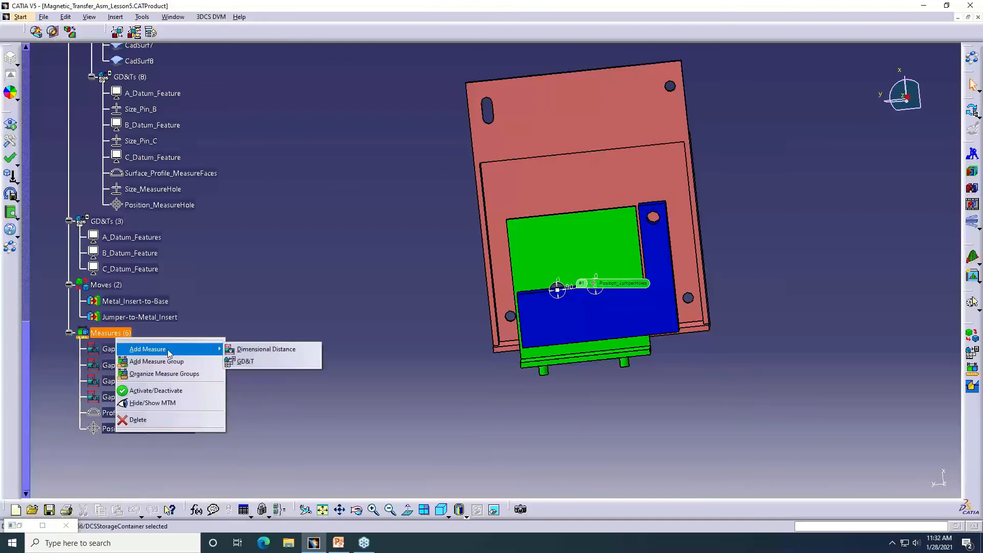
{"action": "left_click", "coordinate": [282, 352]}
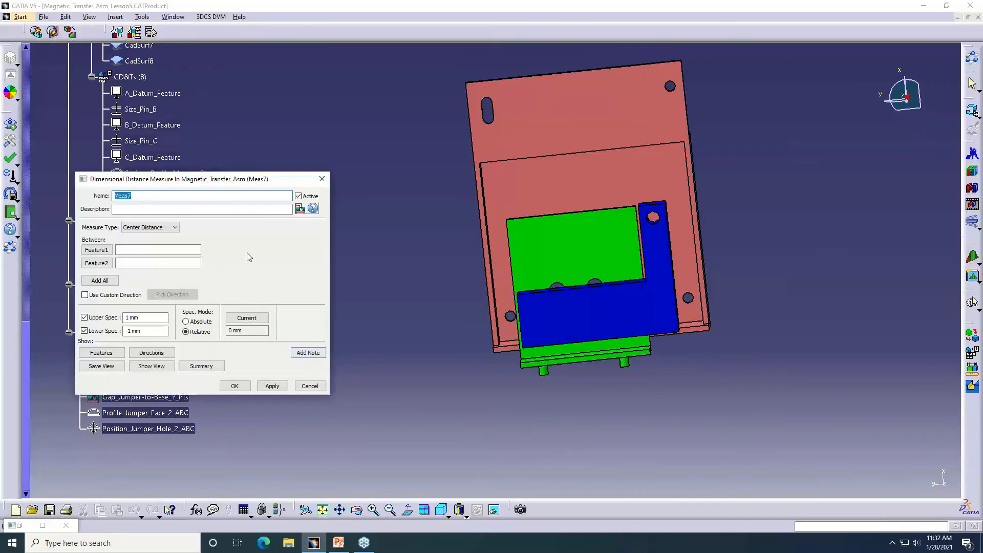
{"action": "left_click_drag", "start_coordinate": [217, 181], "coordinate": [380, 217]}
{"action": "type", "text": "New G"}
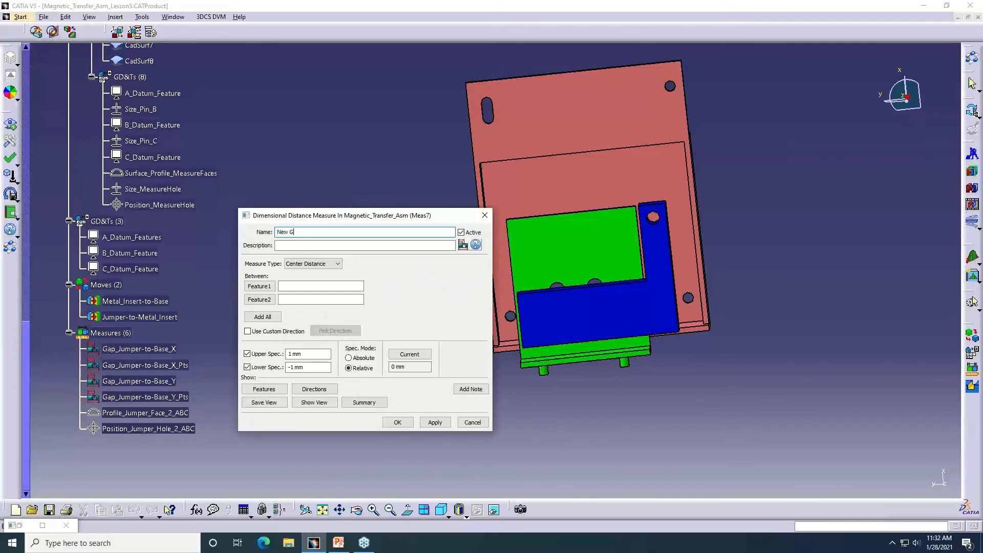
{"action": "type", "text": "ap Measure Jumper to Base"}
Define the measure between two surfaces: the jumper's end face CadSurf7 and the base's inner side wall CadSurf12
{"action": "left_click", "coordinate": [270, 318]}
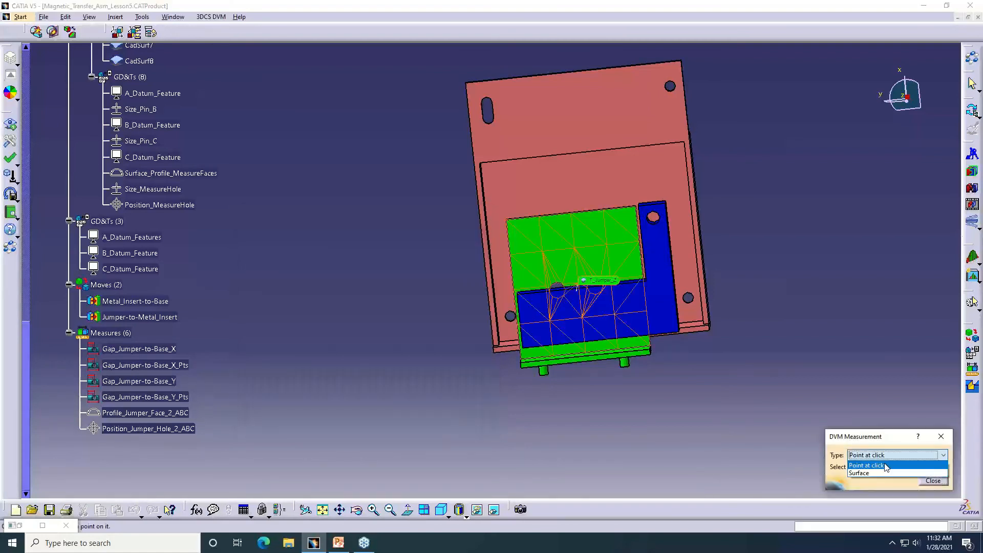
{"action": "left_click", "coordinate": [871, 455]}
{"action": "left_click", "coordinate": [866, 472]}
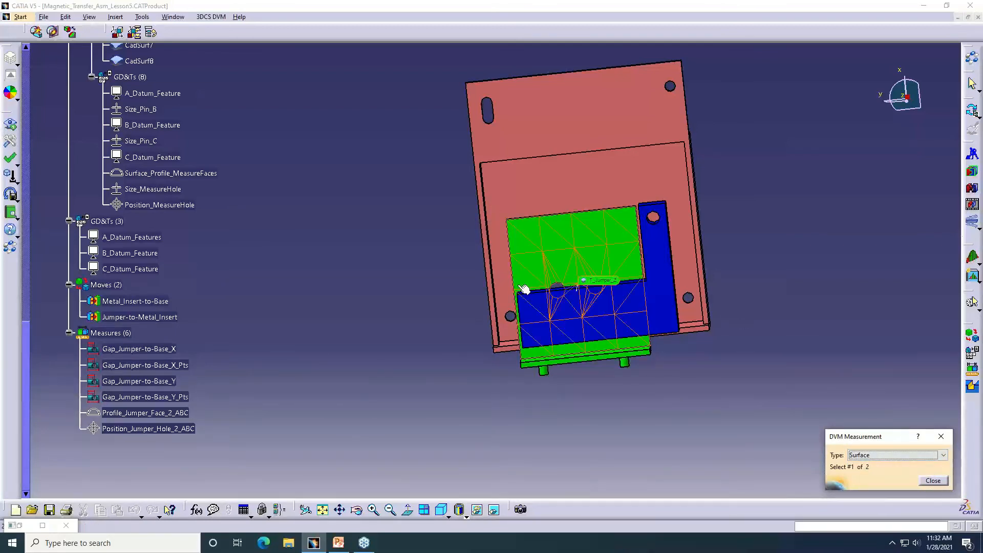
{"action": "middle_click_drag", "start_coordinate": [512, 319], "coordinate": [514, 365]}
{"action": "left_click", "coordinate": [486, 259]}
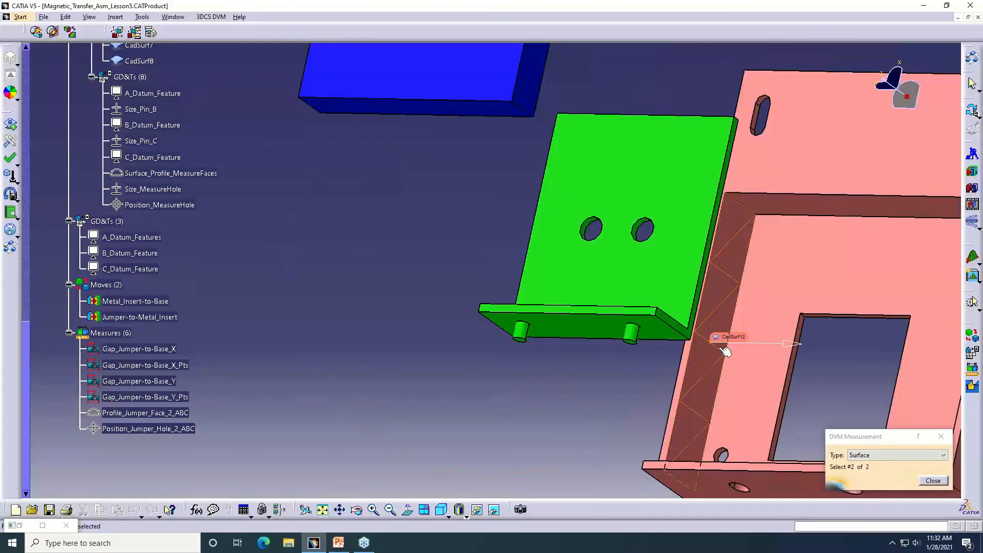
{"action": "left_click", "coordinate": [726, 352]}
Set the gap measure's upper spec limit to 1.5 mm and its lower spec limit to -1.5 mm
{"action": "left_click", "coordinate": [332, 354]}
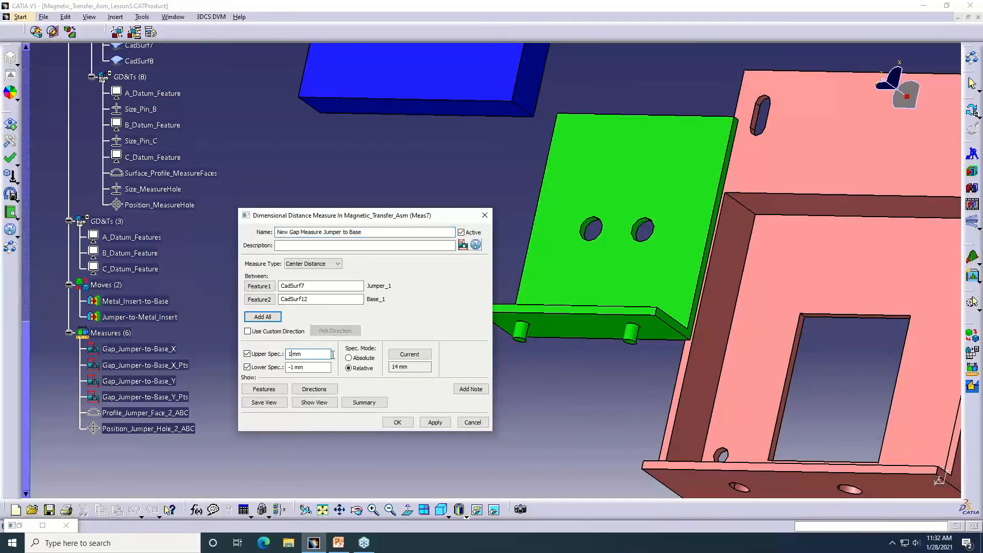
{"action": "type", "text": ".5"}
{"action": "left_click", "coordinate": [295, 367]}
{"action": "type", "text": ".5"}
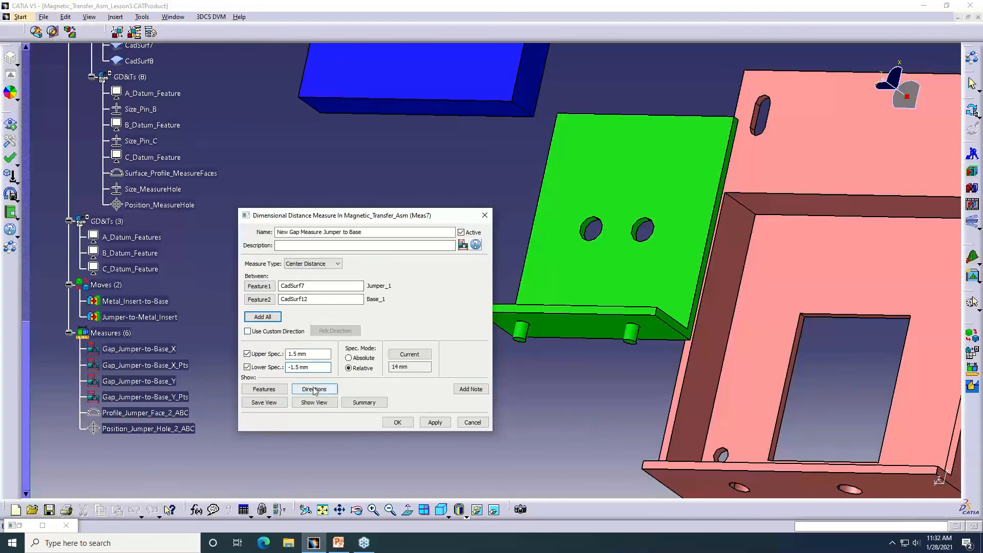
Display the gap measure's direction on the model and accept the measure
{"action": "left_click", "coordinate": [314, 389]}
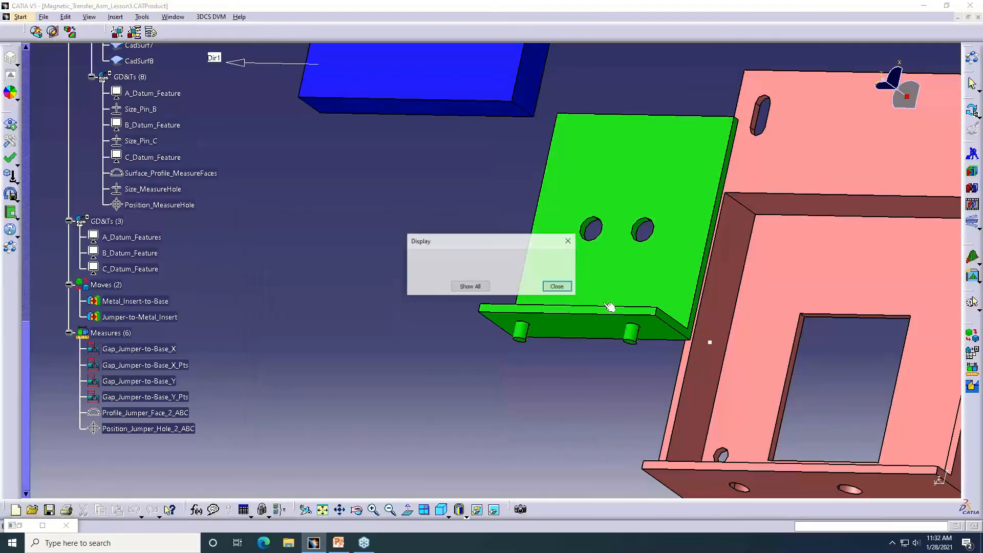
{"action": "middle_click_drag", "start_coordinate": [607, 307], "coordinate": [597, 277], "text": "ctrl"}
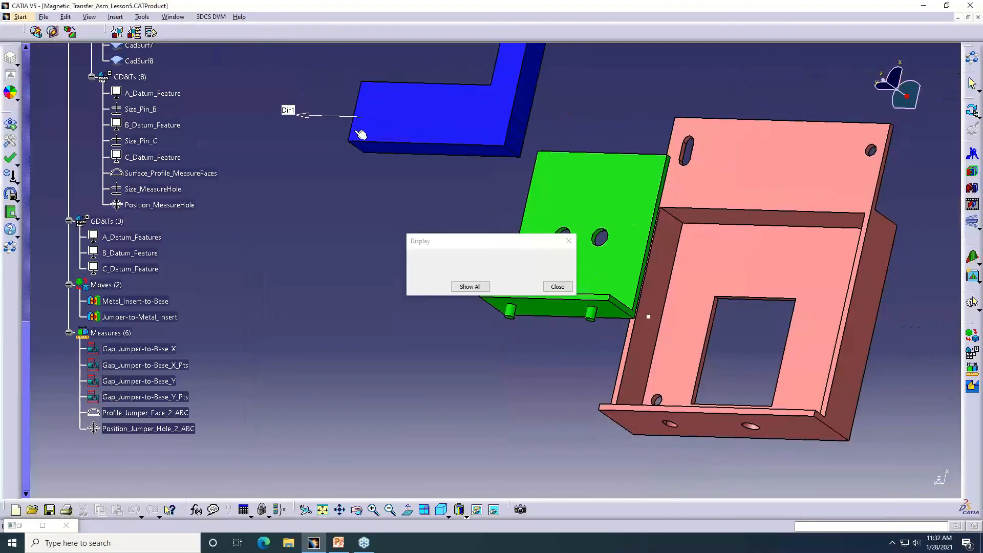
{"action": "middle_click_drag", "start_coordinate": [362, 134], "coordinate": [511, 260]}
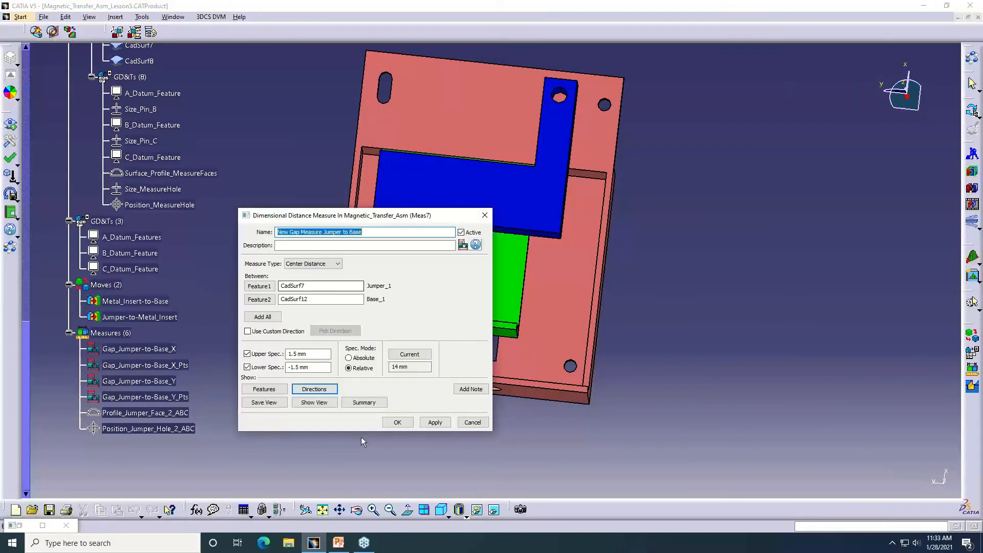
{"action": "left_click", "coordinate": [399, 422]}
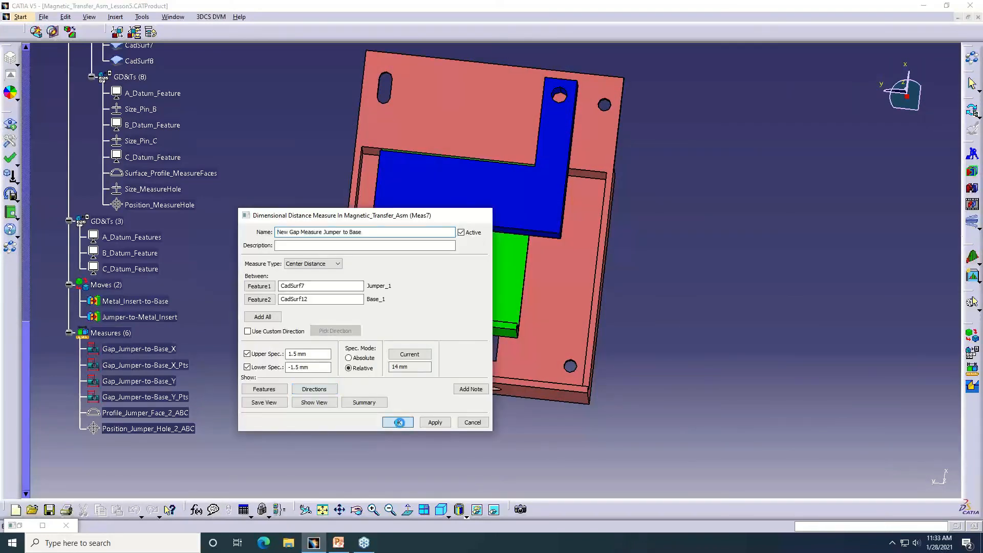
{"action": "left_click", "coordinate": [400, 422]}
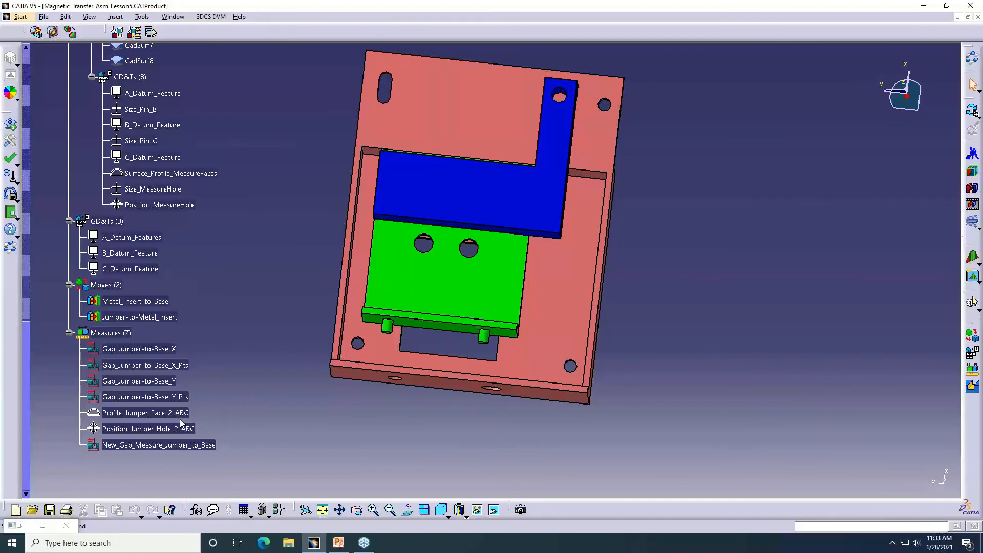
Add a Surface Profile GD&T to Jumper_1 on its end face CadSurf7, referenced to datums A | B | C
{"action": "scroll", "coordinate": [175, 217], "scroll_direction": "up", "scroll_amount": 1}
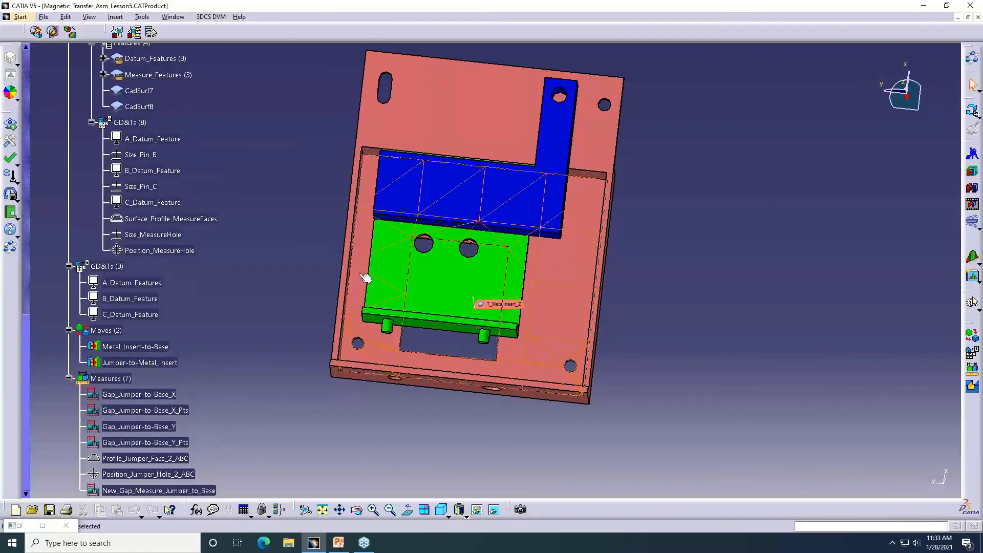
{"action": "middle_click_drag", "start_coordinate": [365, 278], "coordinate": [426, 235]}
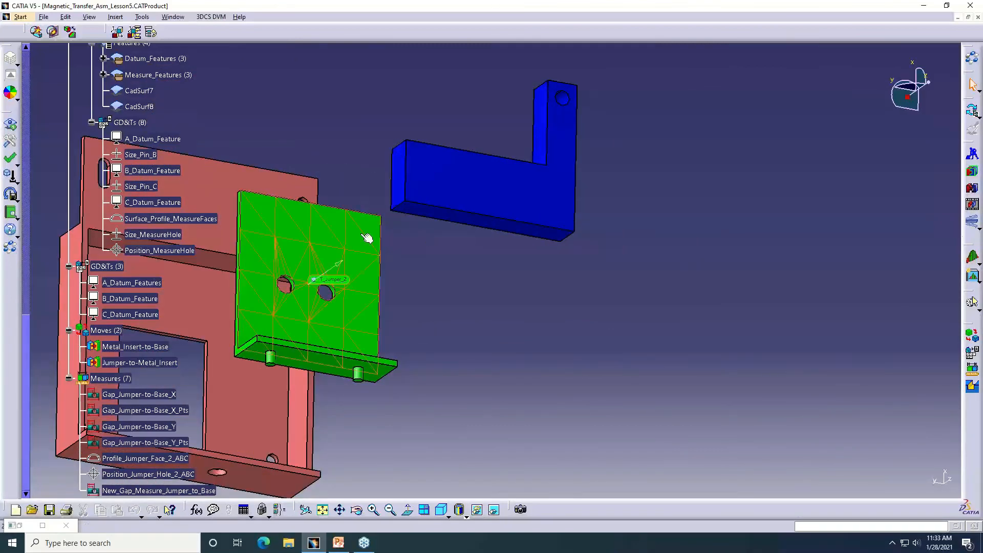
{"action": "middle_click_drag", "start_coordinate": [368, 239], "coordinate": [568, 243]}
{"action": "scroll", "coordinate": [208, 202], "scroll_direction": "up", "scroll_amount": 4}
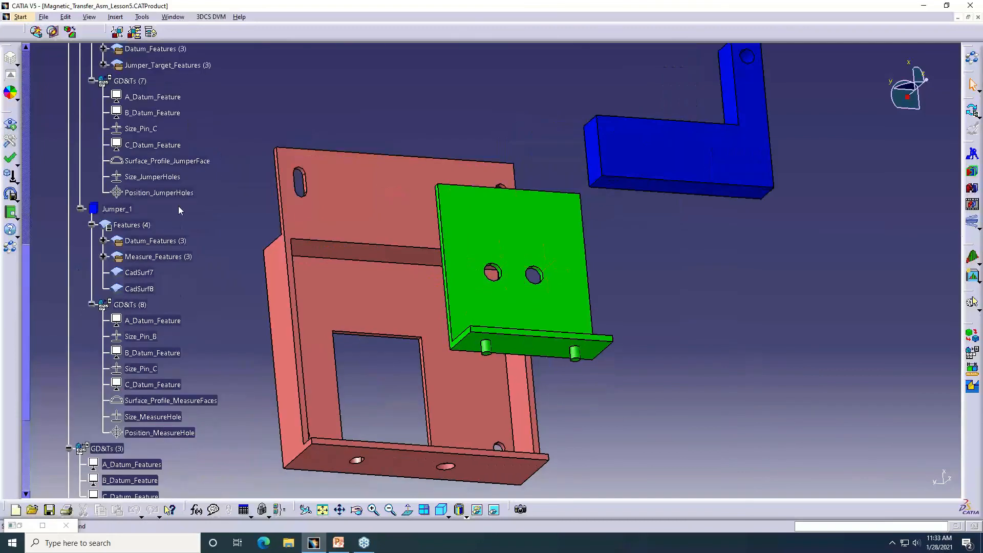
{"action": "left_click", "coordinate": [128, 210]}
{"action": "right_click", "coordinate": [131, 210]}
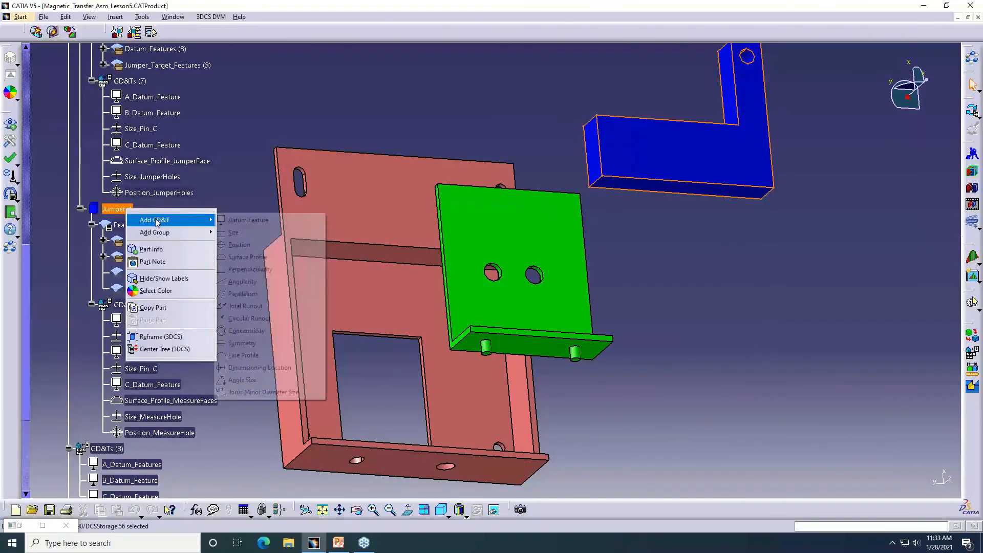
{"action": "mouse_move", "coordinate": [177, 222]}
{"action": "left_click", "coordinate": [247, 257]}
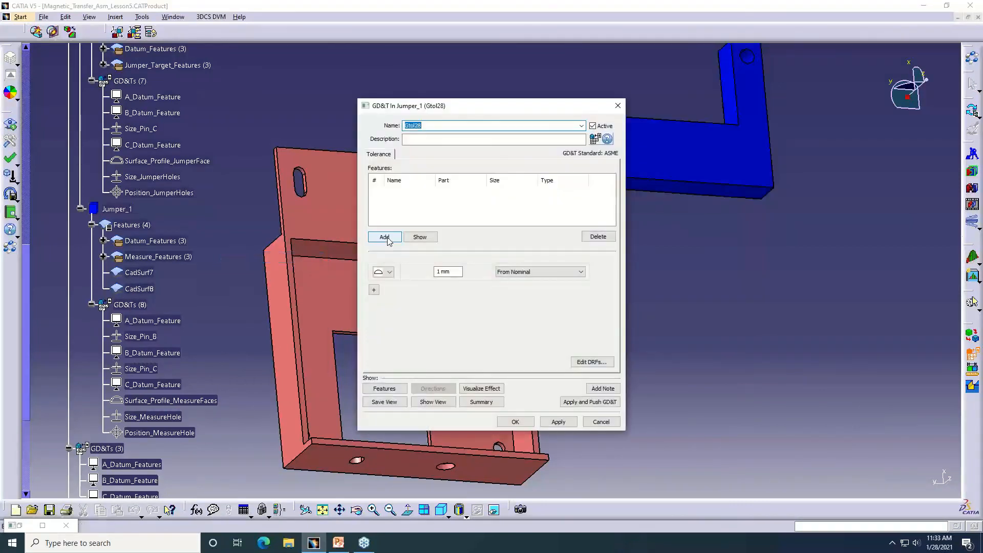
{"action": "left_click", "coordinate": [385, 237]}
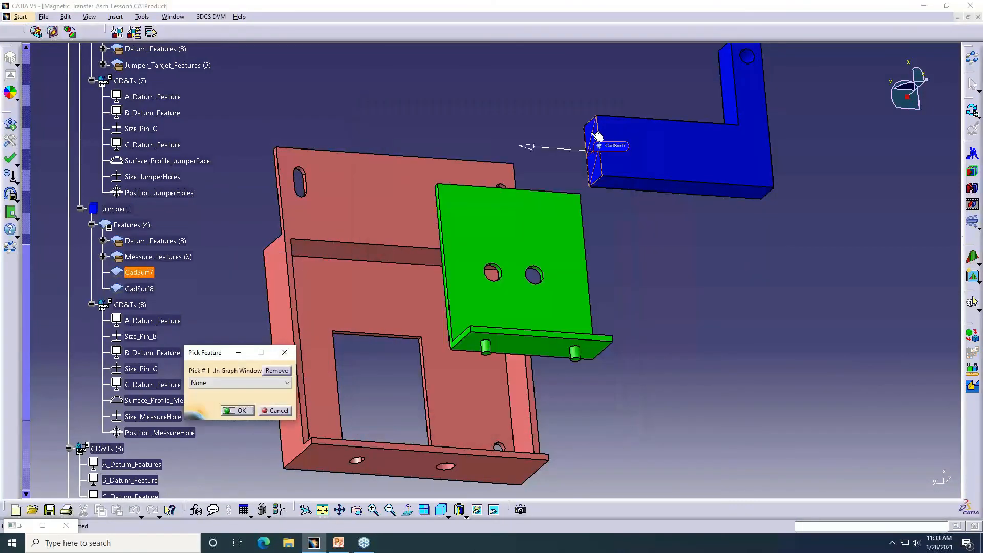
{"action": "left_click", "coordinate": [597, 136]}
{"action": "left_click", "coordinate": [538, 272]}
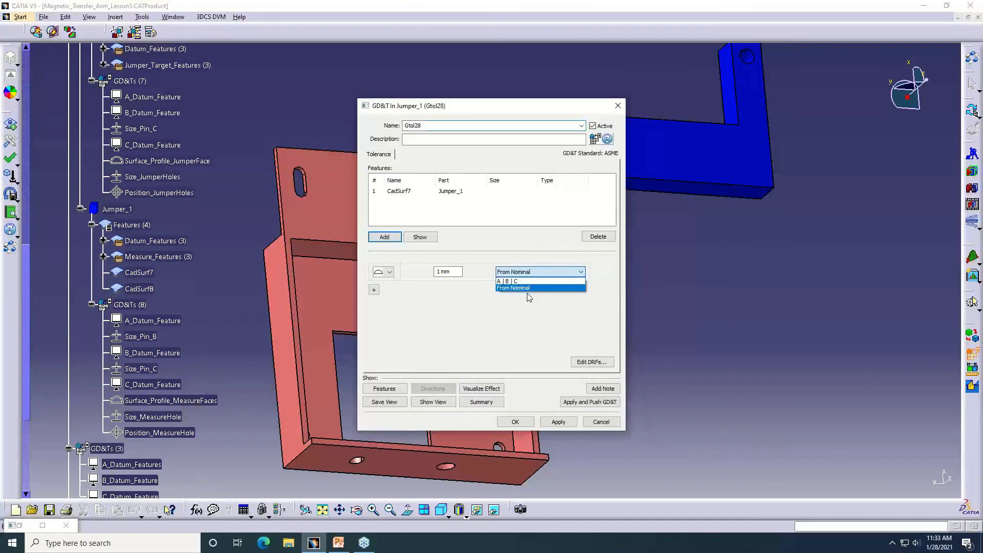
{"action": "left_click", "coordinate": [513, 282]}
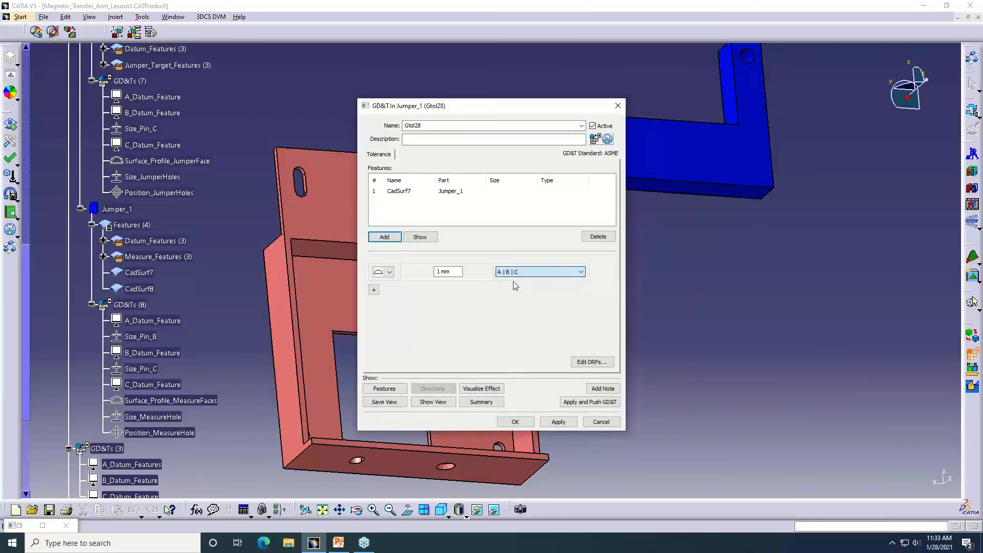
Name the jumper's surface profile tolerance Profile New Meas Surf and accept it
{"action": "double_click", "coordinate": [432, 128]}
{"action": "type", "text": "Prof"}
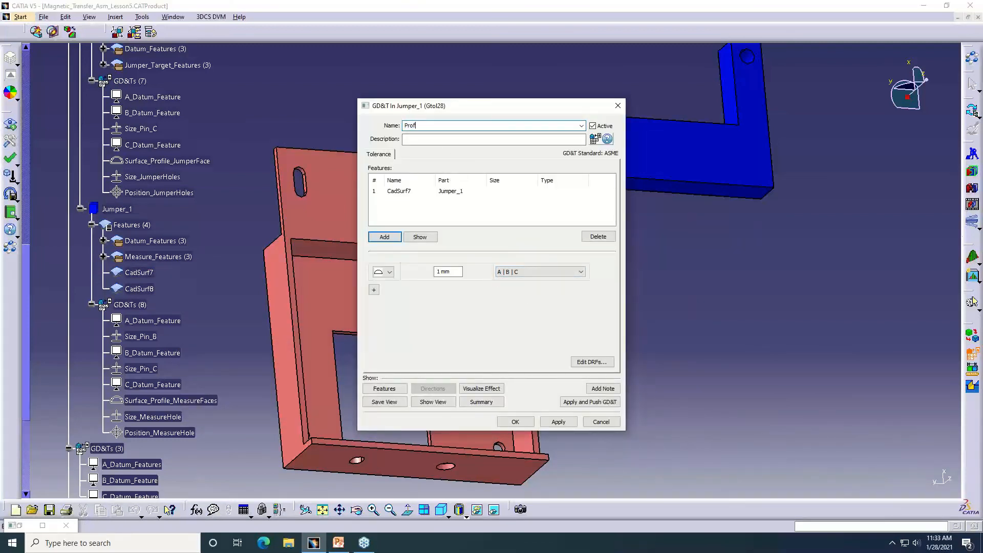
{"action": "type", "text": "ile New Meas Surf"}
{"action": "left_click", "coordinate": [514, 422]}
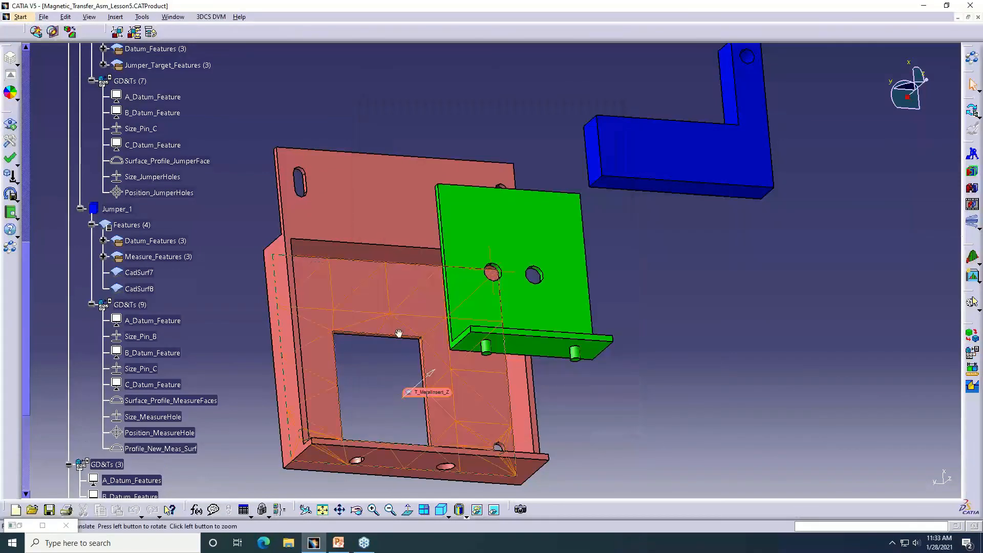
Add a Surface Profile GD&T to Base_1 on its inner side wall CadSurf12, referenced to datums A | B | C
{"action": "middle_click_drag", "start_coordinate": [399, 333], "coordinate": [436, 268]}
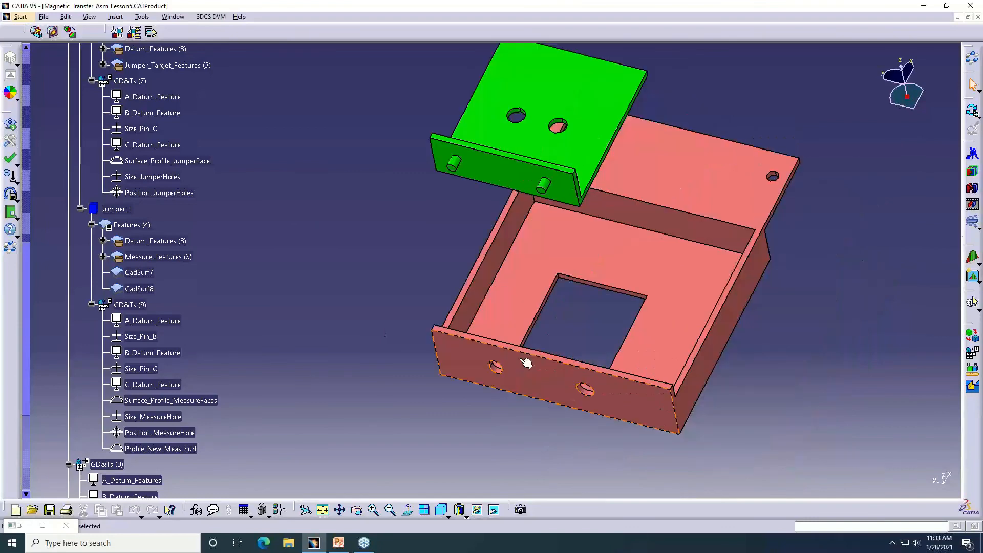
{"action": "middle_click_drag", "start_coordinate": [526, 363], "coordinate": [488, 290]}
{"action": "scroll", "coordinate": [506, 262], "scroll_direction": "up", "scroll_amount": 5}
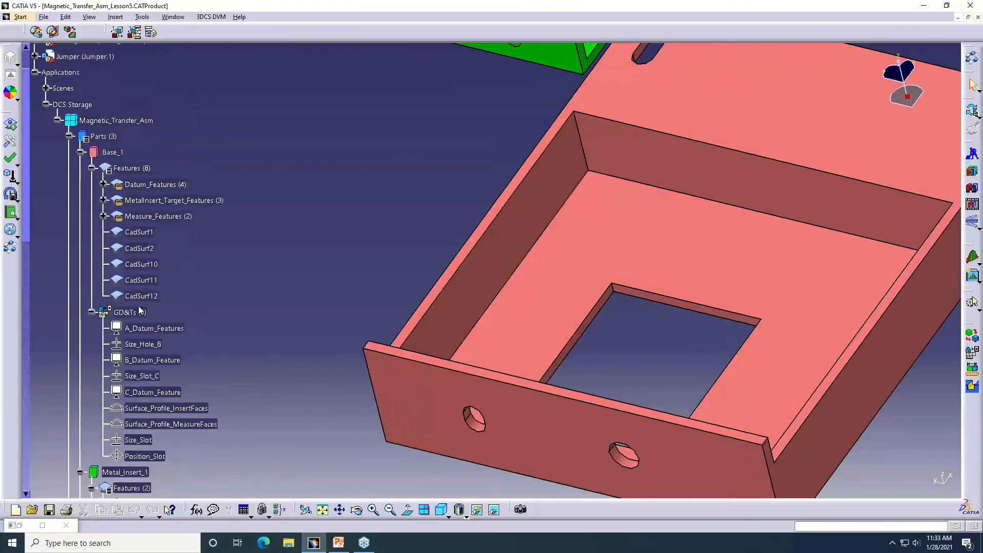
{"action": "right_click", "coordinate": [136, 312]}
{"action": "mouse_move", "coordinate": [174, 319]}
{"action": "left_click", "coordinate": [280, 357]}
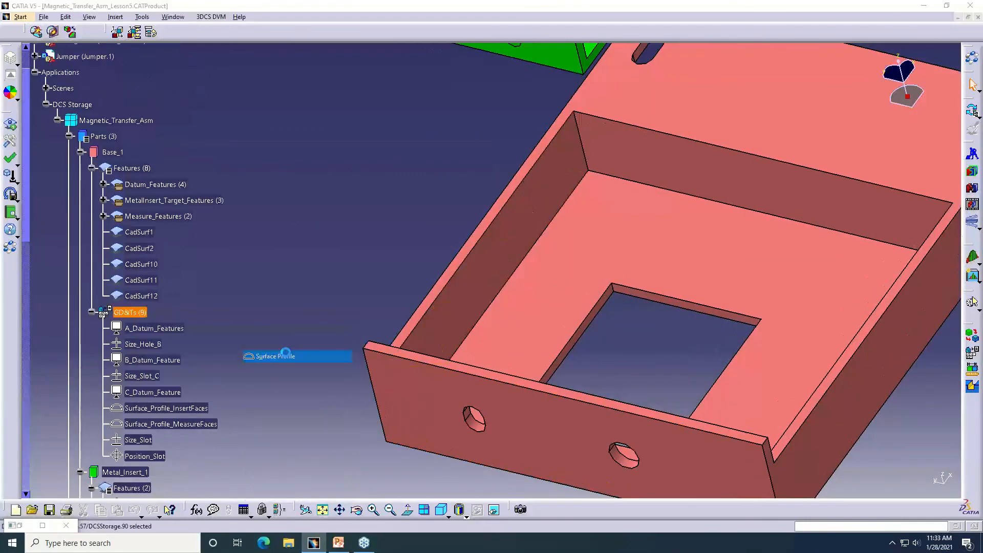
{"action": "left_click", "coordinate": [385, 237]}
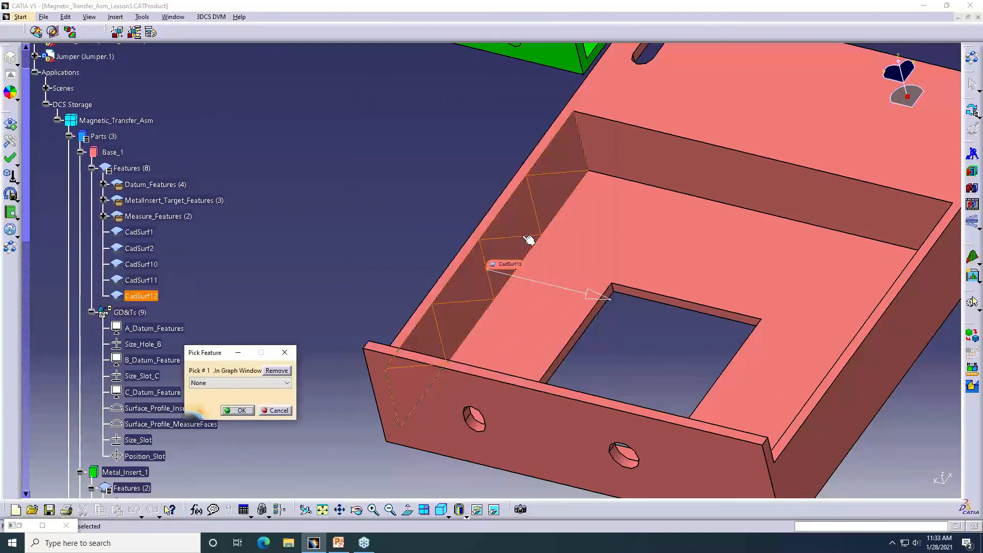
{"action": "left_click", "coordinate": [529, 240]}
{"action": "left_click", "coordinate": [229, 412]}
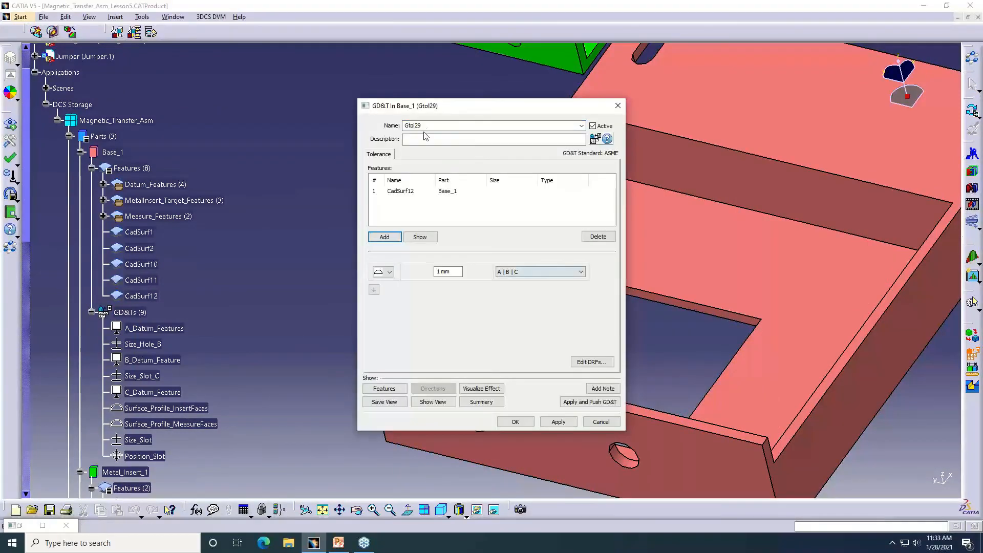
Name the base's surface profile tolerance Profile New Meas Surf and accept it
{"action": "double_click", "coordinate": [423, 126]}
{"action": "type", "text": "Profile New "}
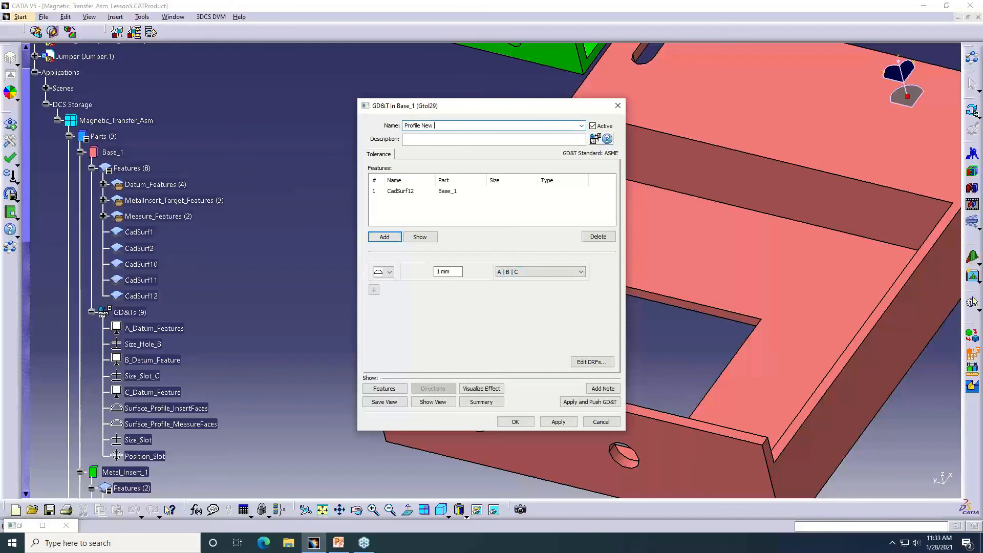
{"action": "type", "text": "Meas Surf"}
{"action": "left_click", "coordinate": [515, 421]}
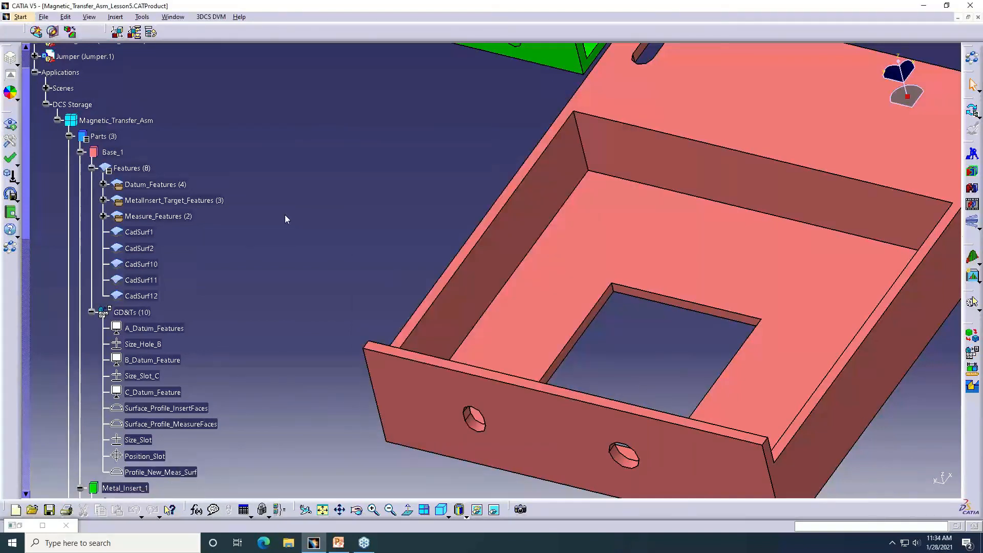
Rerun the GeoFactor analysis on the assembled parts, overwriting the earlier results, and open the detailed results for New_Gap_Measure_Jumper_to_Base
{"action": "left_click", "coordinate": [681, 208]}
{"action": "left_click", "coordinate": [971, 176]}
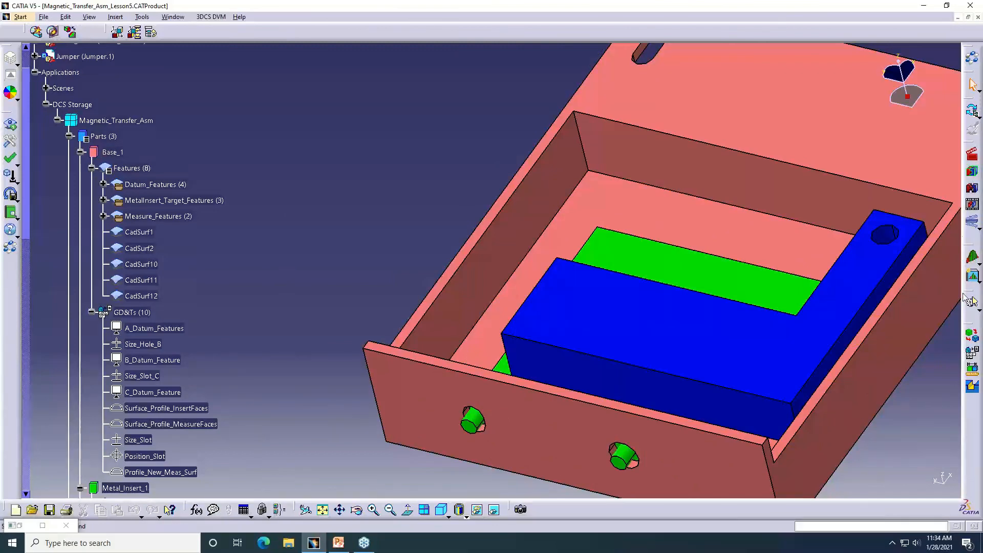
{"action": "left_click", "coordinate": [971, 300]}
{"action": "left_click", "coordinate": [584, 313]}
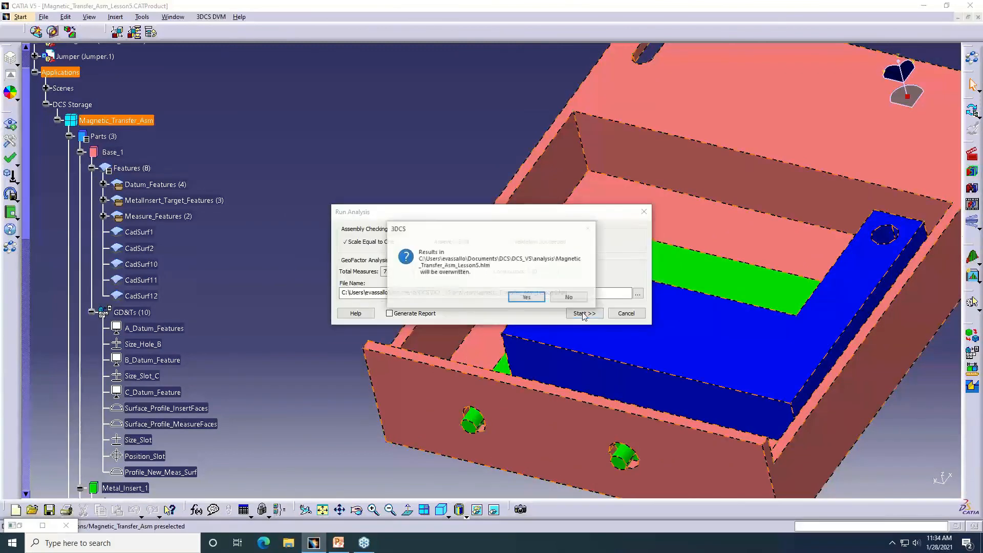
{"action": "left_click", "coordinate": [527, 297]}
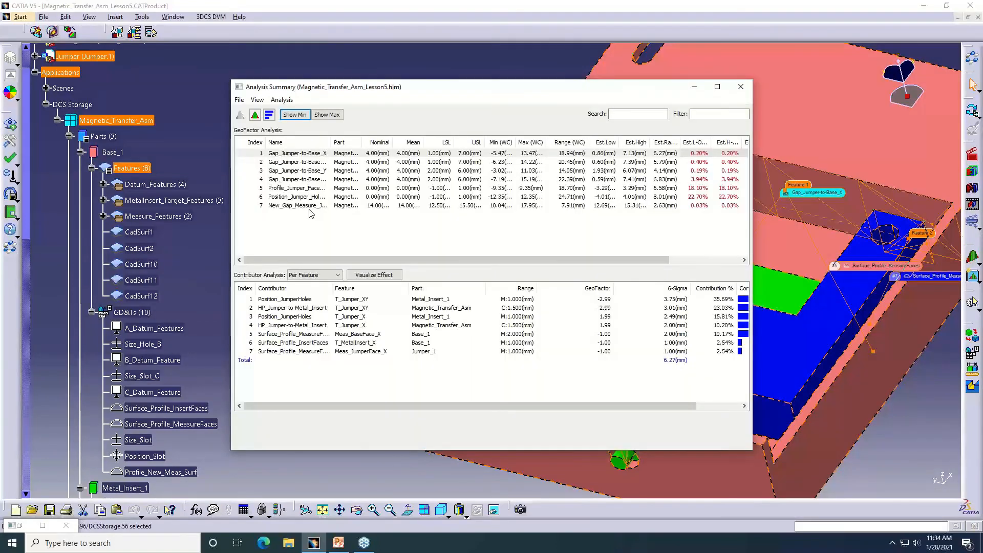
{"action": "double_click", "coordinate": [309, 208]}
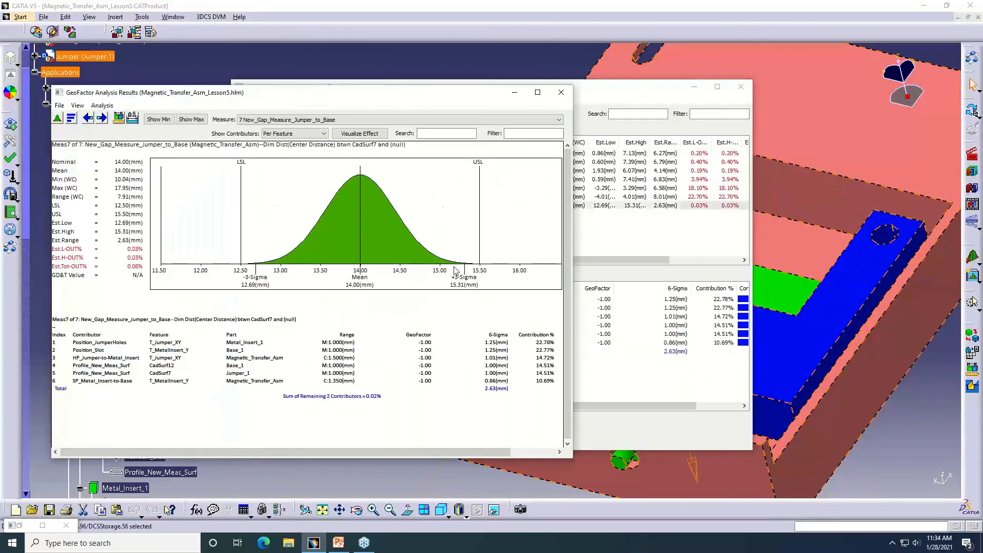